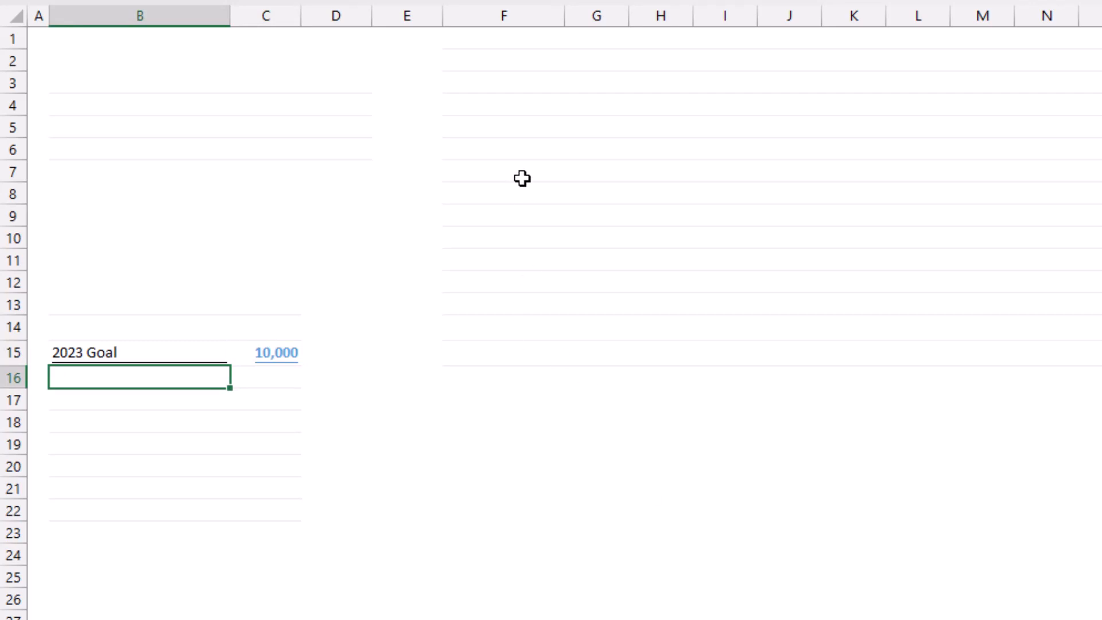
- Enter the heading Lazy in F3 and the date 1/15/23 in G2
click(495, 81)
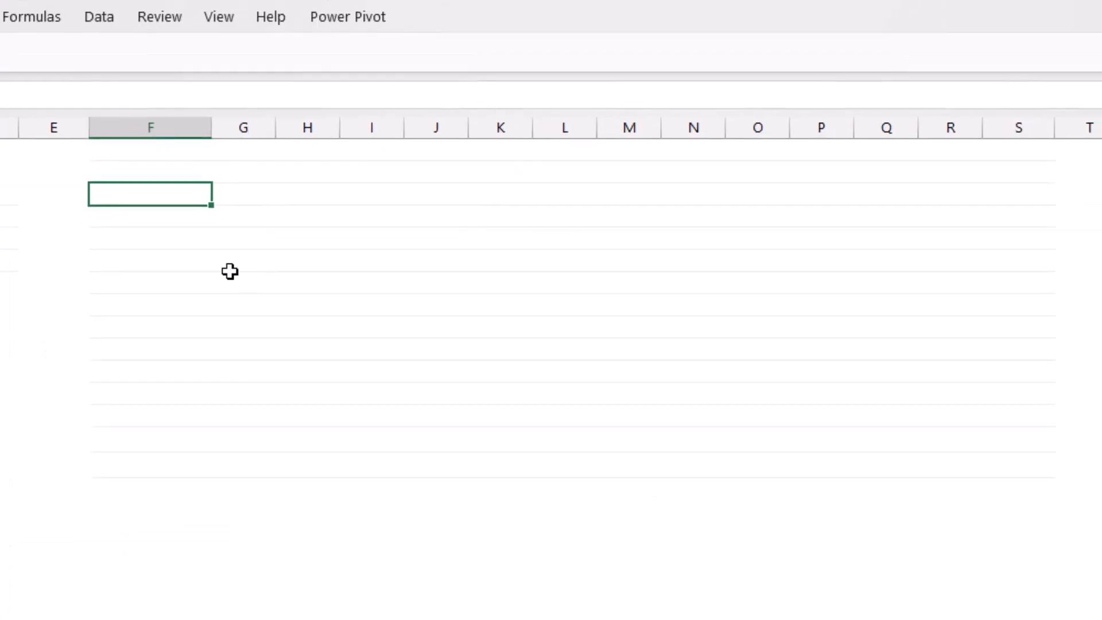
text(Lazy)
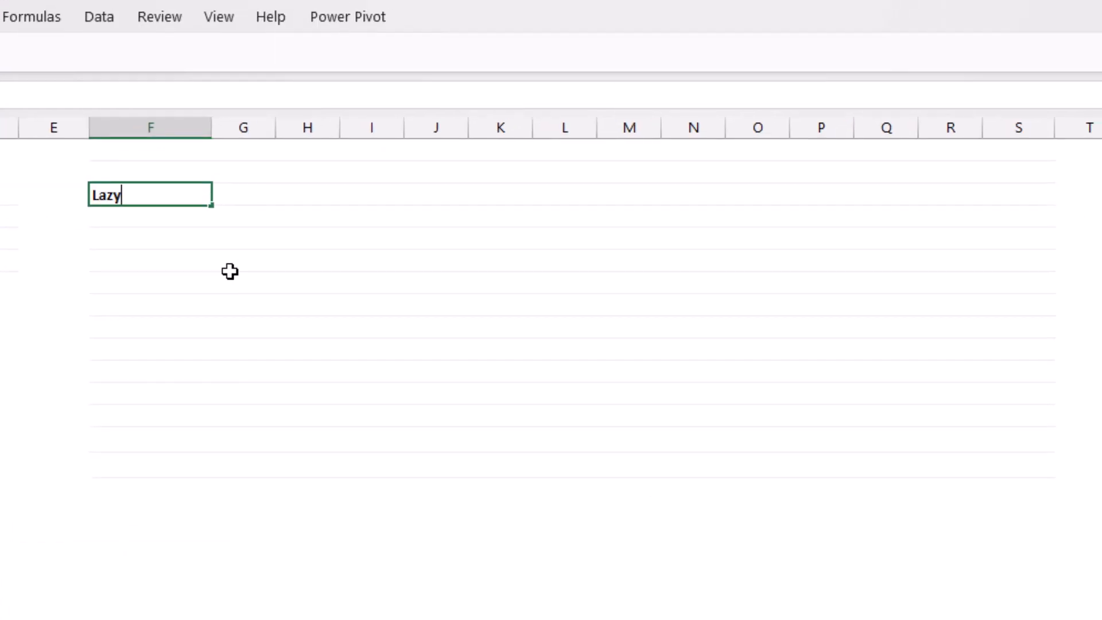
key(Tab)
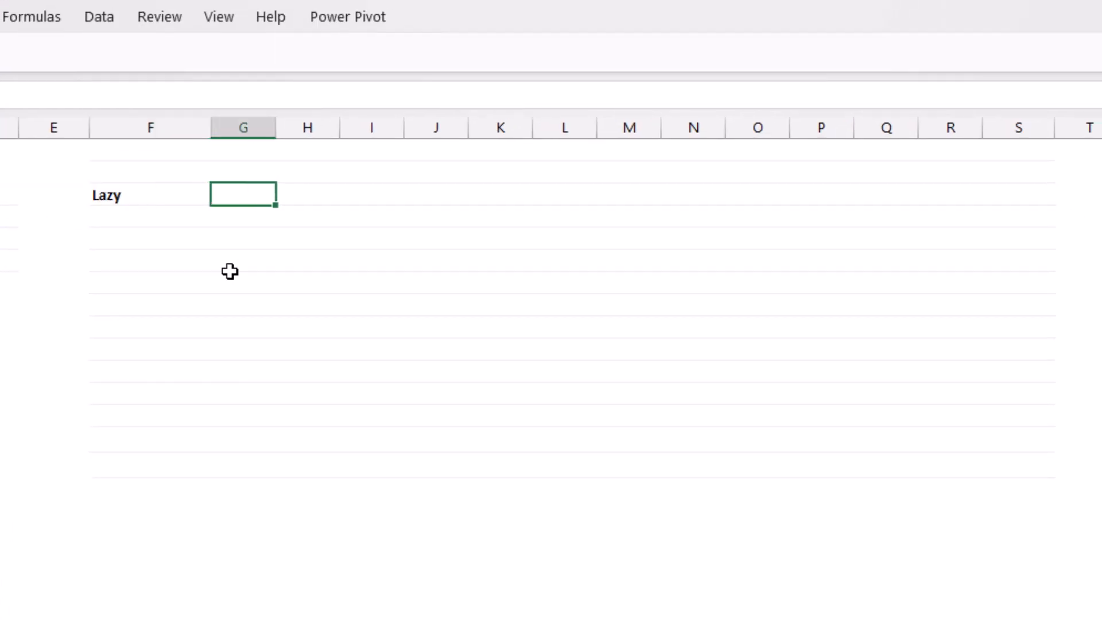
key(Up)
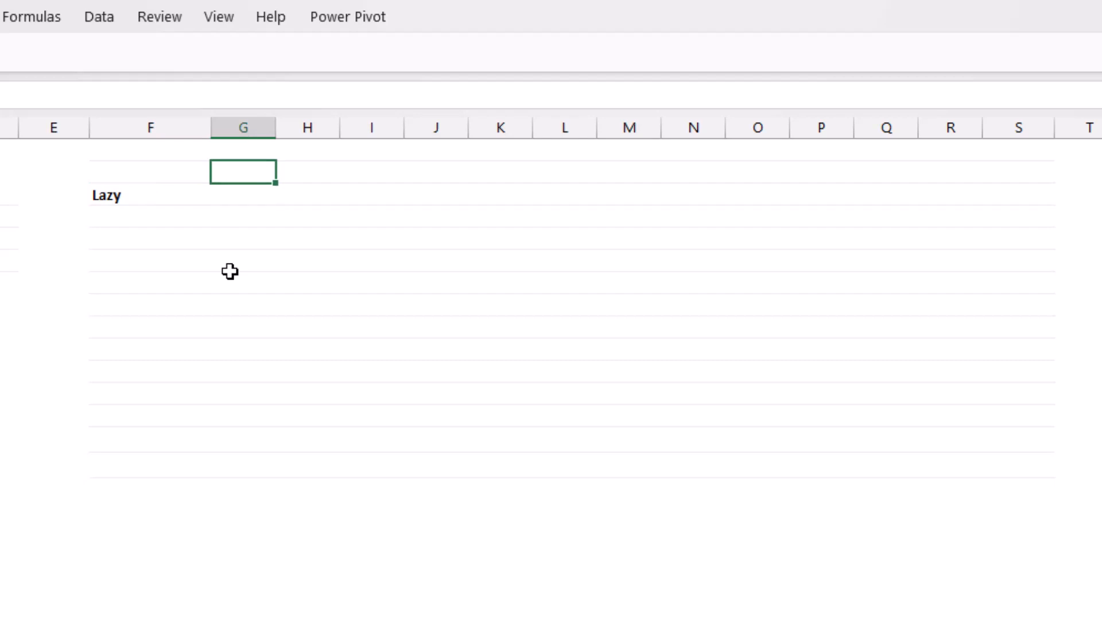
text(1/15/23)
key(Tab)
key(Left)
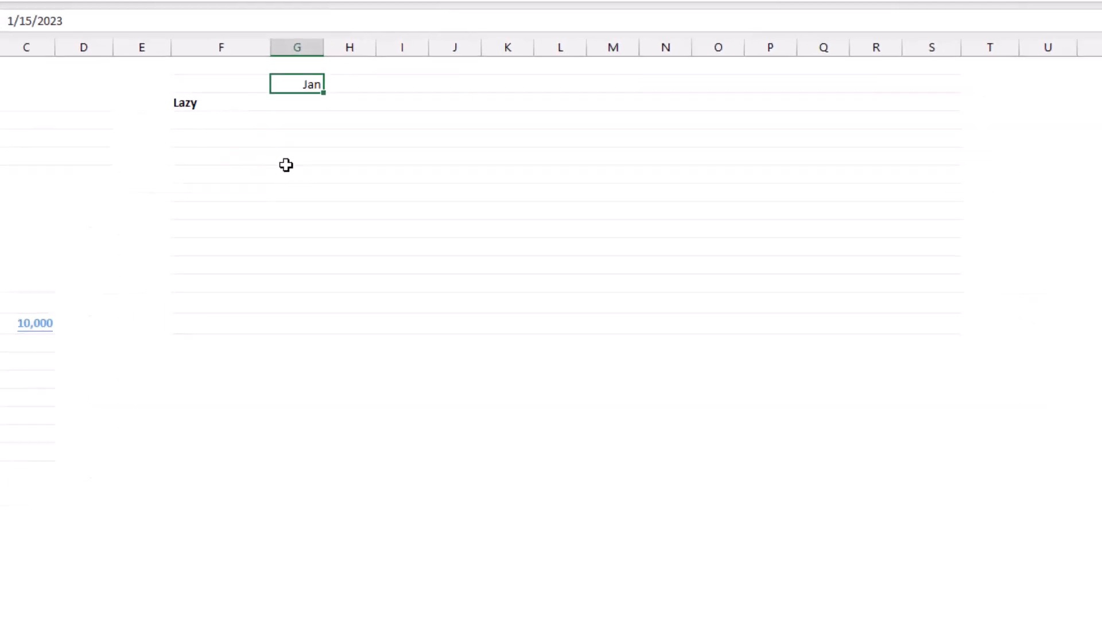
- Apply the custom number format mmm to the date in G2
key(ctrl+1)
click(336, 220)
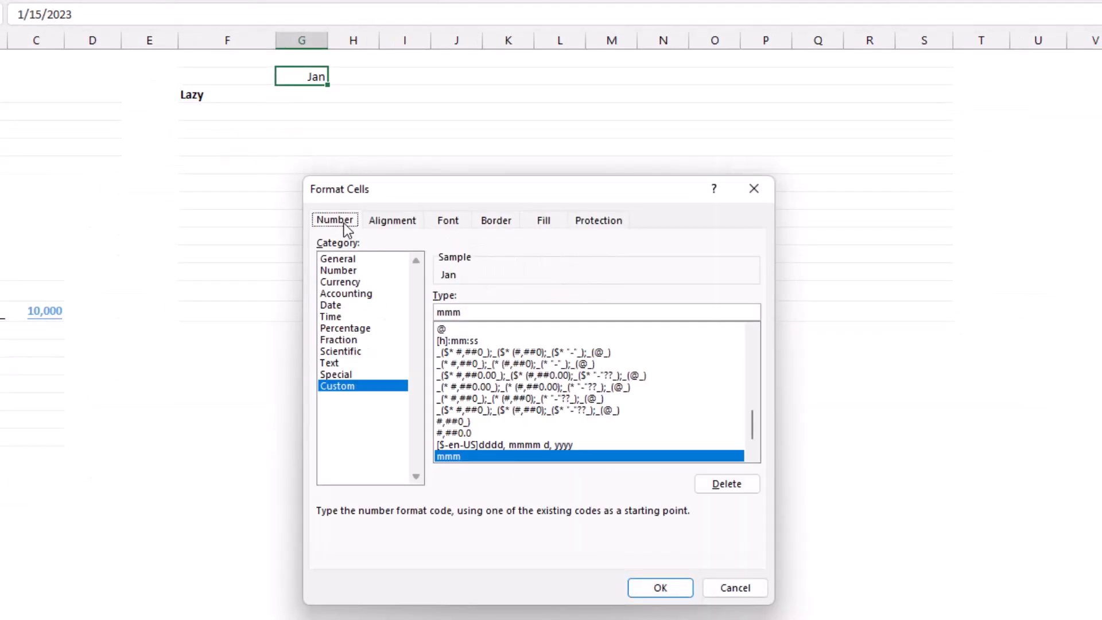
click(341, 391)
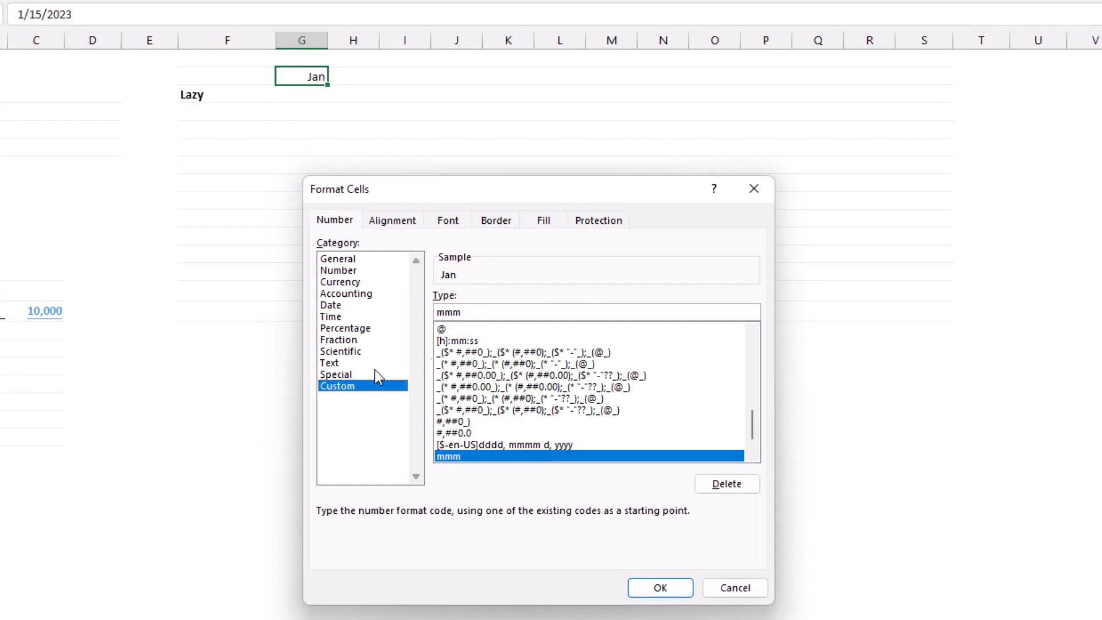
click(659, 588)
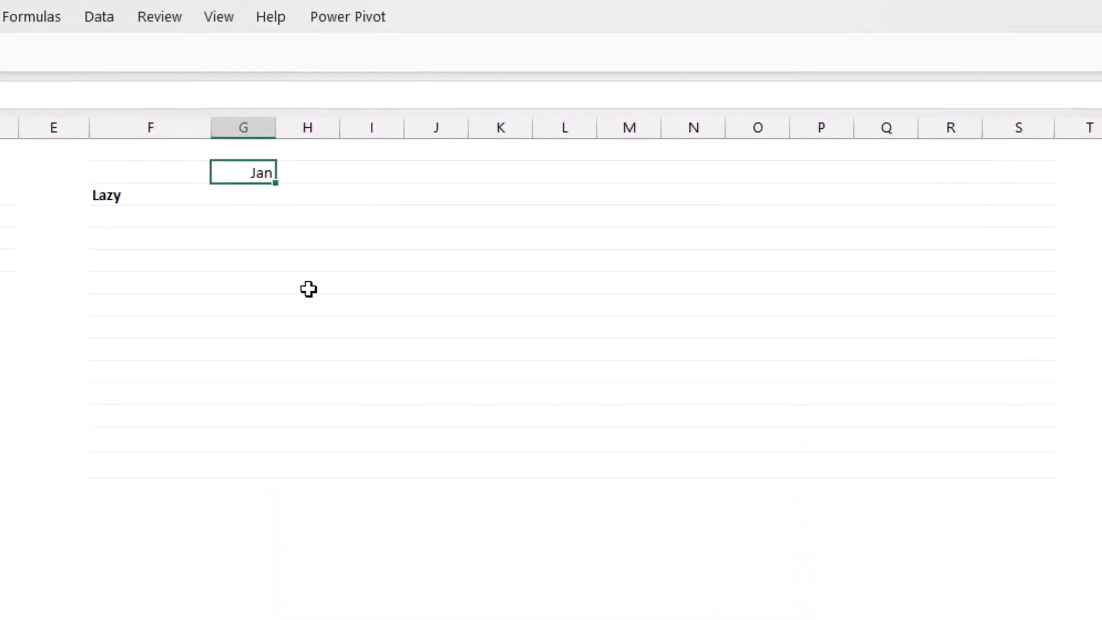
- Enter the formula +G2+31 in H2 and fill it across the month header row through R2
key(Right)
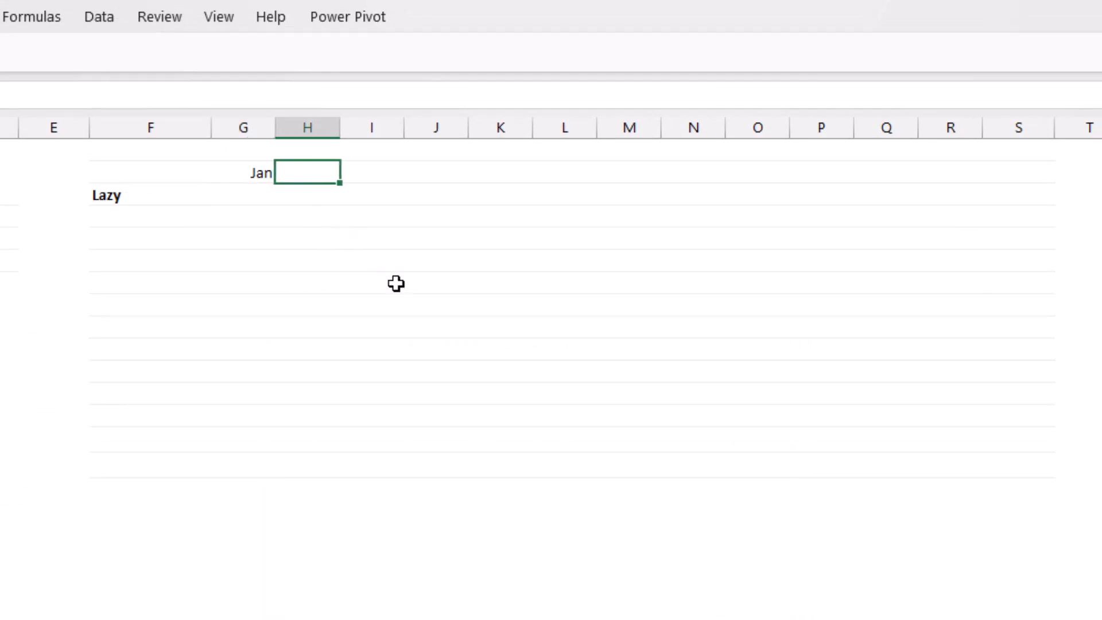
text(+)
key(Left)
text(+31)
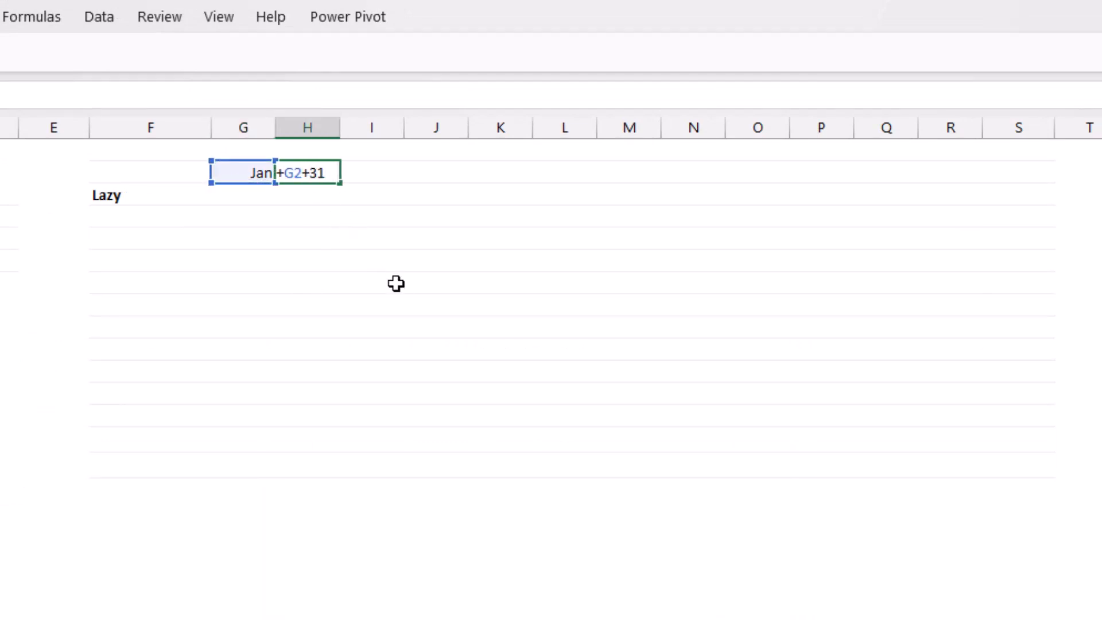
key(ctrl+Return)
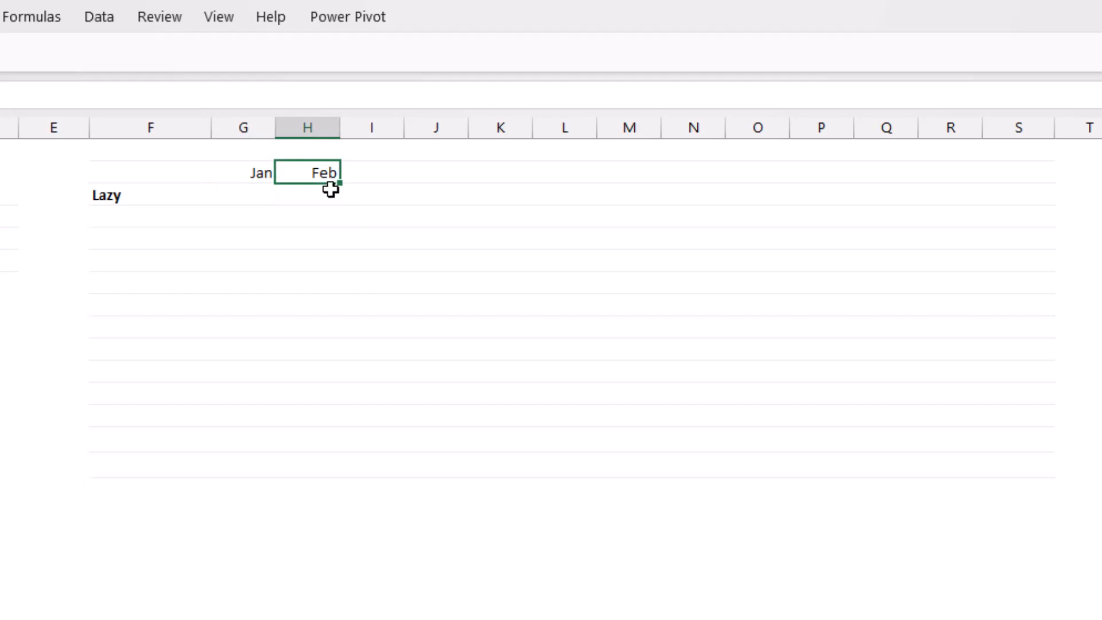
drag(340, 183, 966, 195)
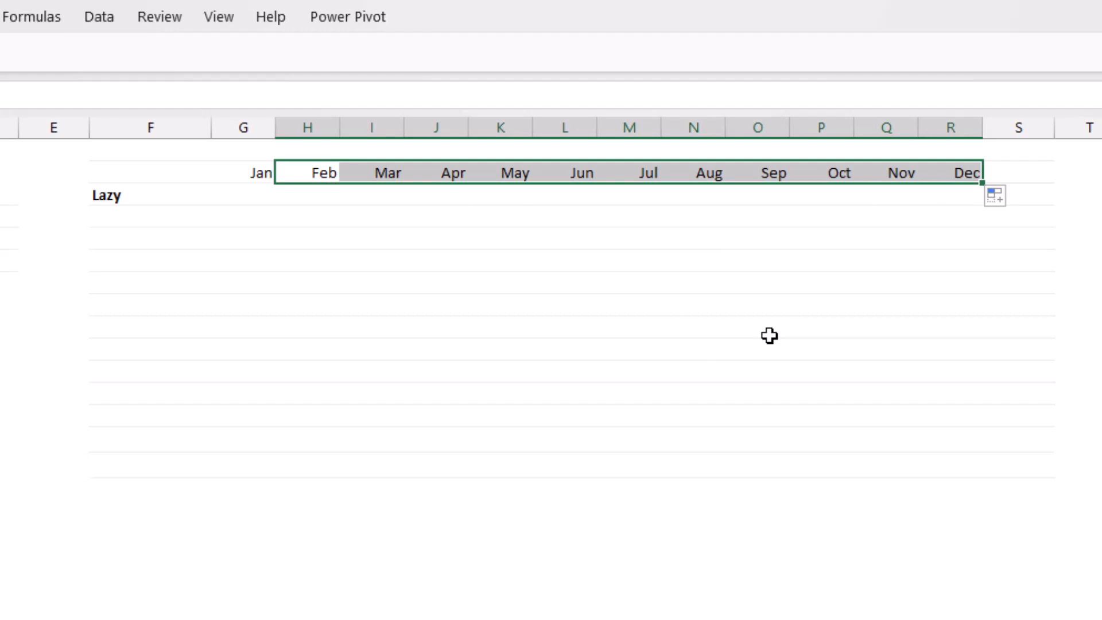
- Label the row under Lazy in F4 as Monthly subs
click(150, 216)
text(Monthly usb)
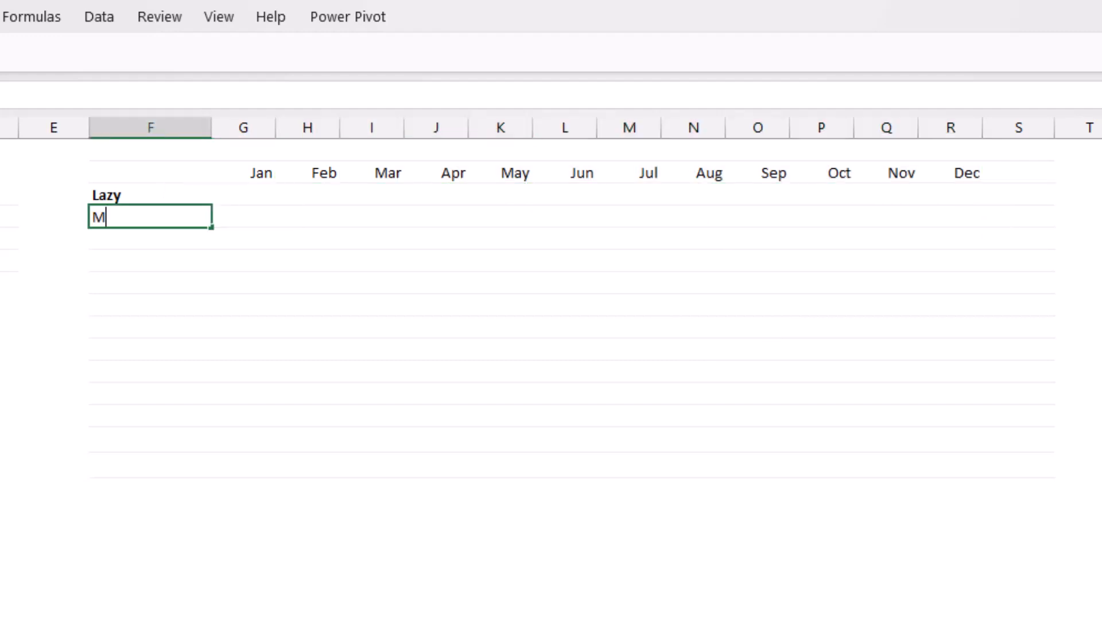
key(BackSpace)
key(BackSpace)
key(BackSpace)
text(sys)
key(BackSpace)
key(BackSpace)
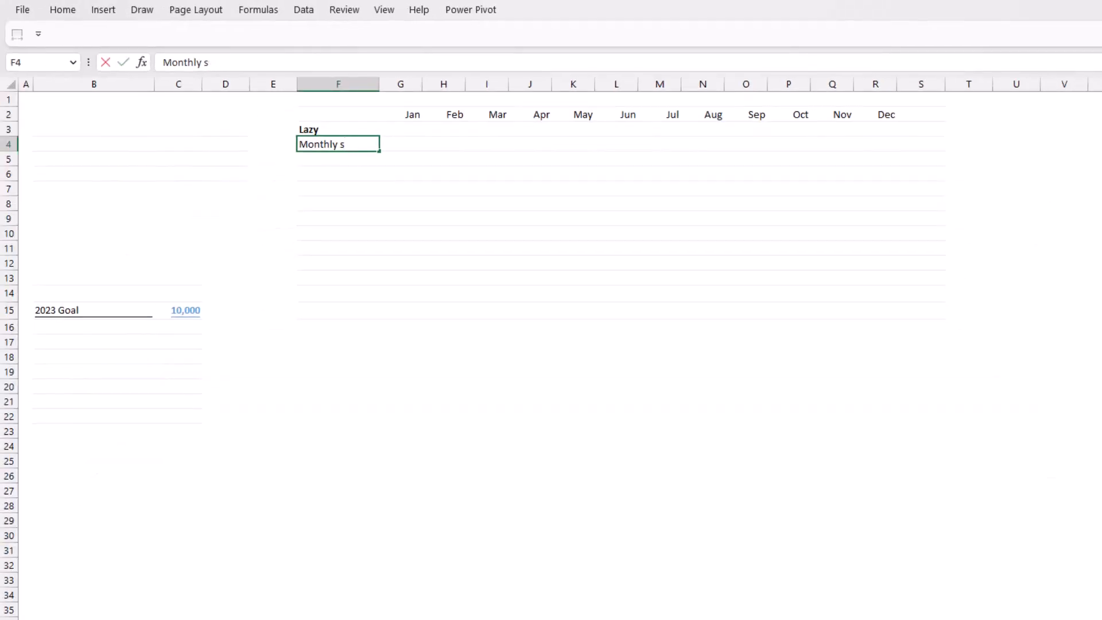
text(ubs)
key(Tab)
- Calculate January's monthly subs in G4 with +$C$15/12 and fill the formula across through December in R4
text(+)
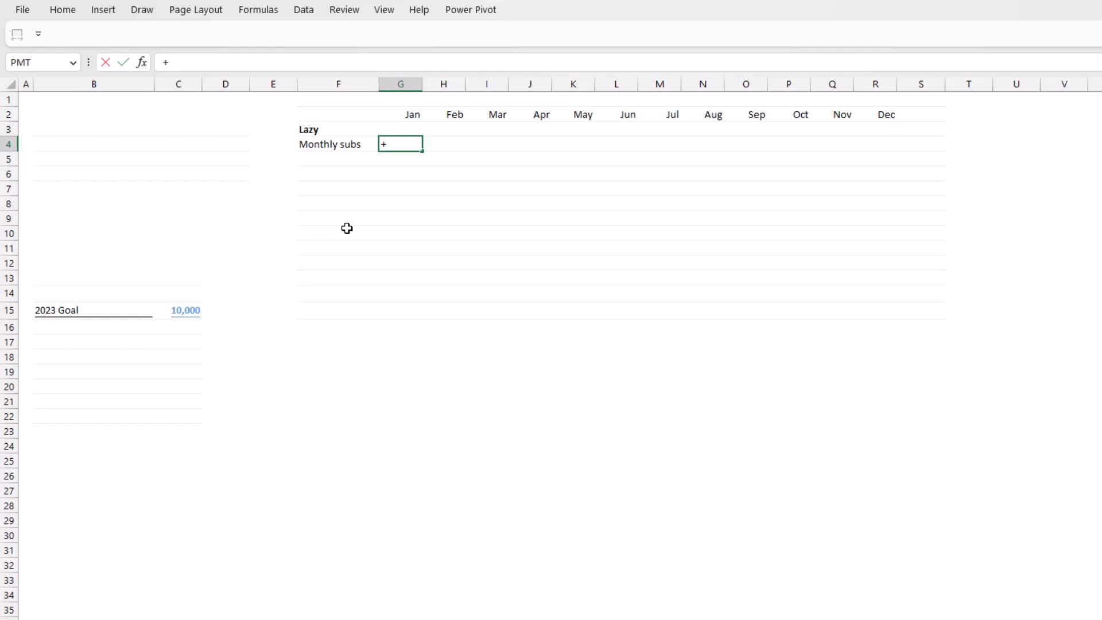
click(184, 310)
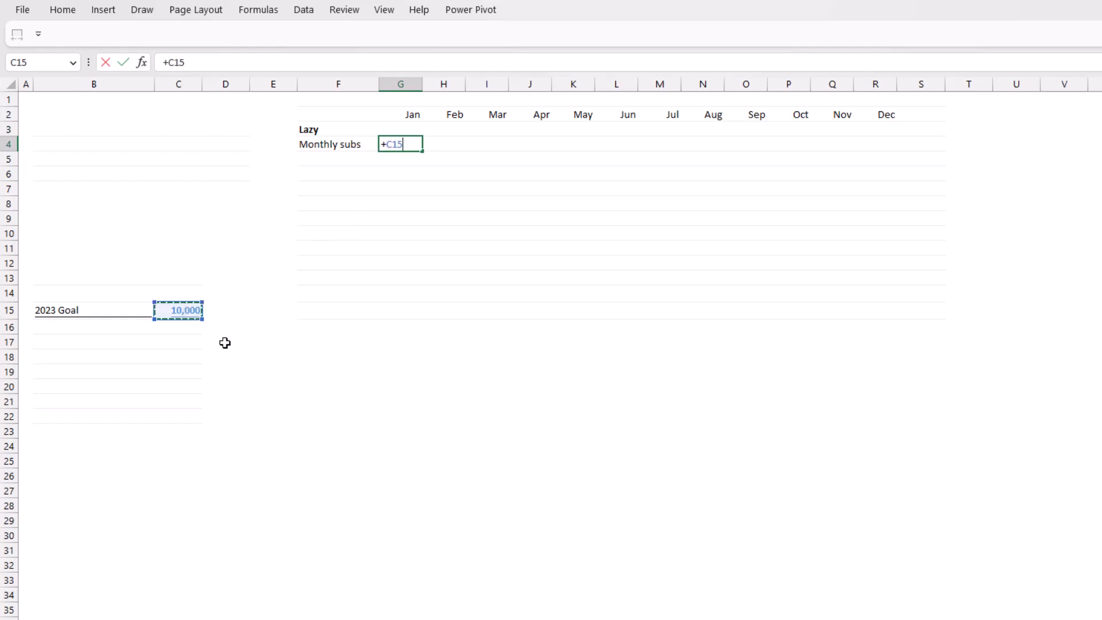
key(F4)
text(/12)
key(Return)
key(Up)
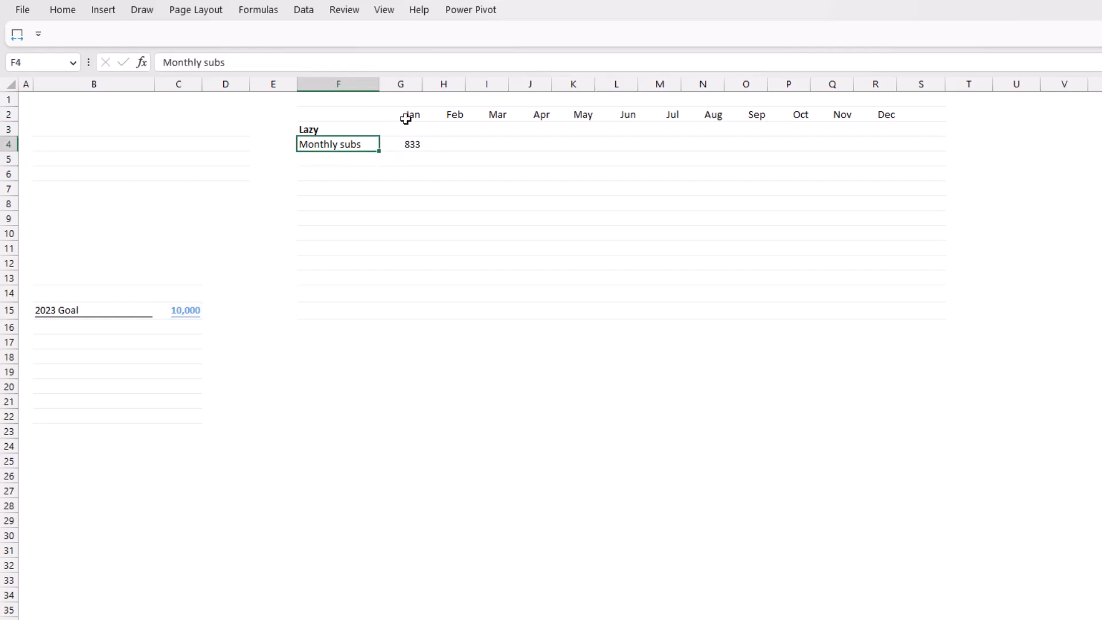
click(411, 143)
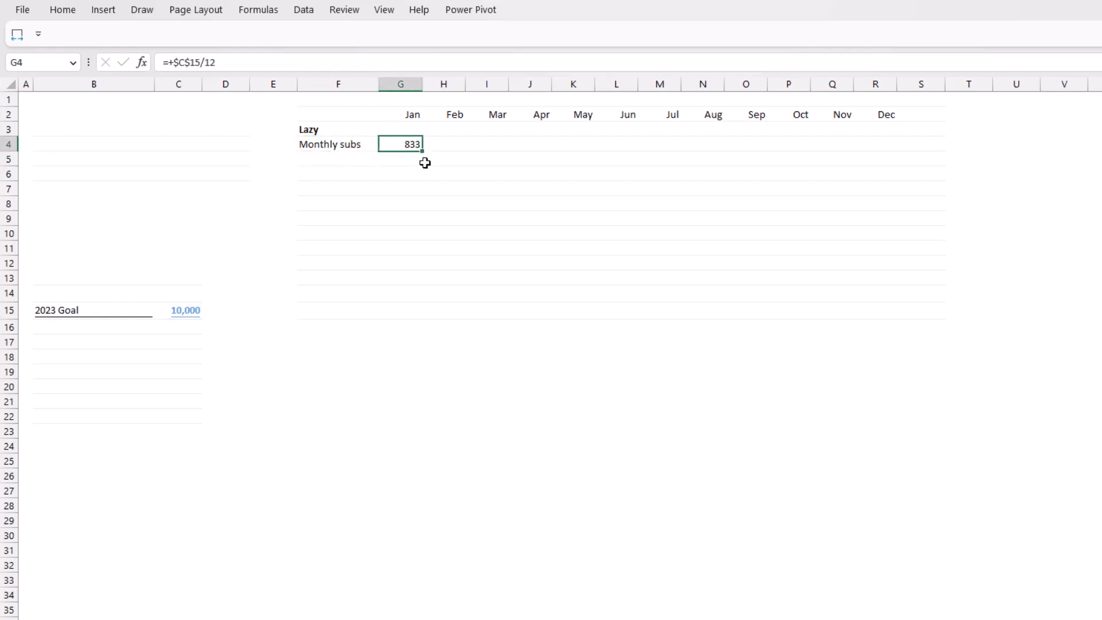
drag(421, 150, 886, 163)
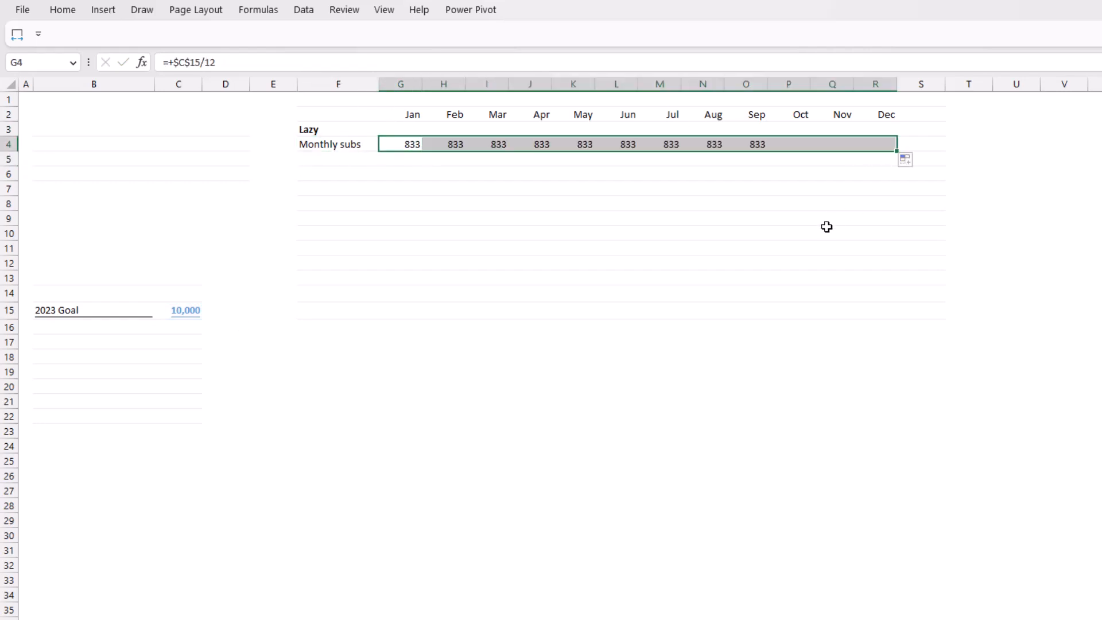
- Sum the twelve Monthly subs values with AutoSum in S4
key(ctrl+Right)
key(Right)
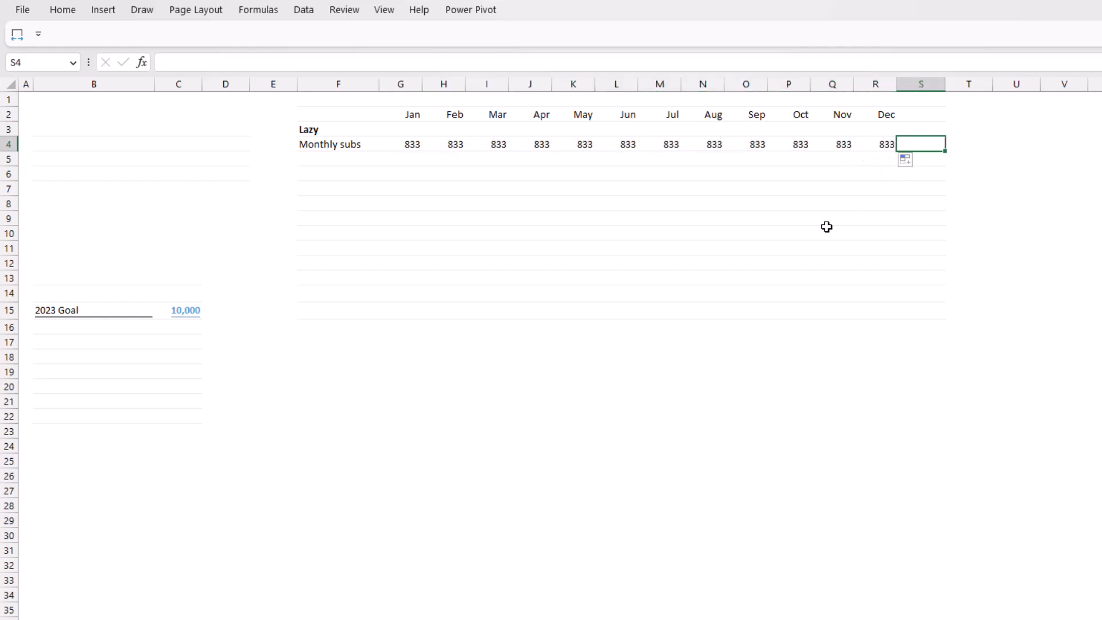
key(alt+equal)
key(Return)
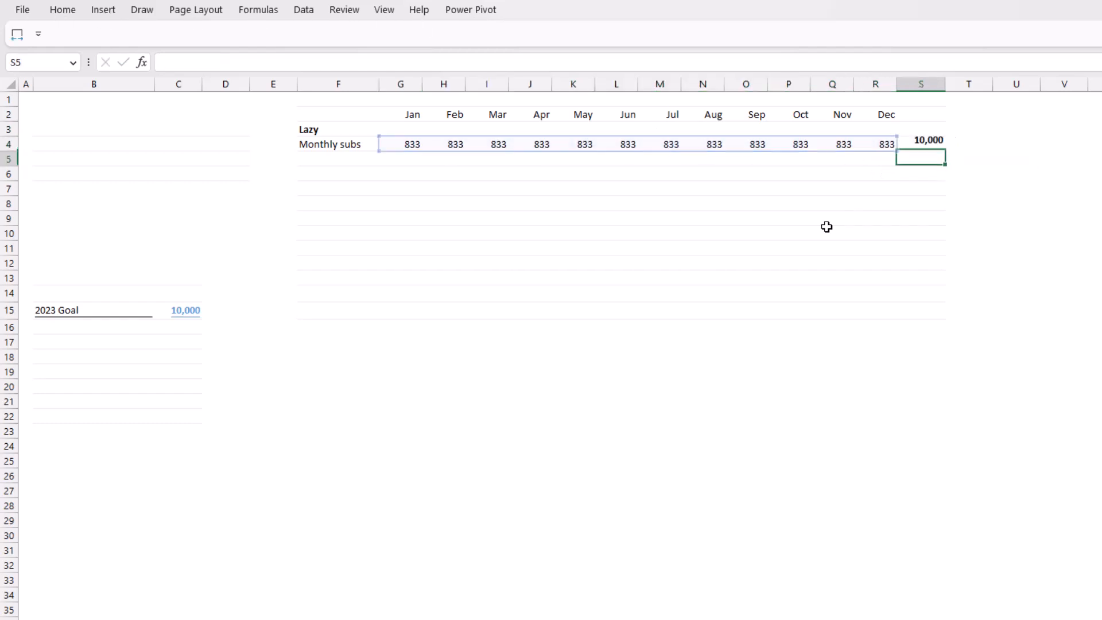
- Label F5 as Total subs and set January's total in G5 to reference G4
key(Left)
key(Left)
key(Left)
key(Left)
key(Left)
key(Left)
key(Left)
key(Left)
key(Left)
key(Left)
key(Left)
key(Left)
key(Left)
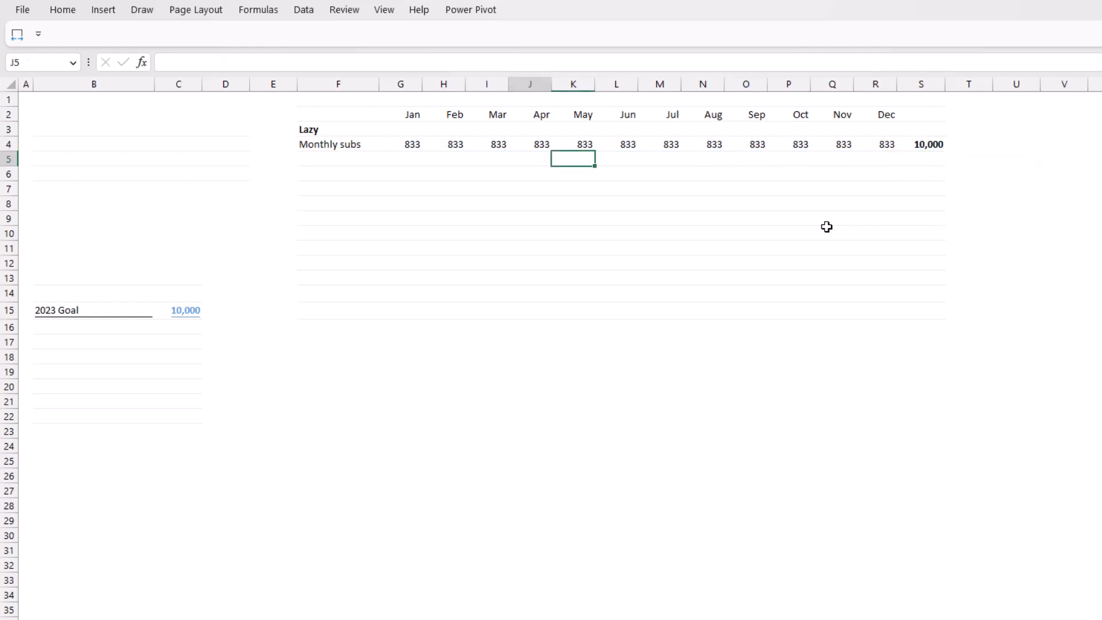
text(Total subs)
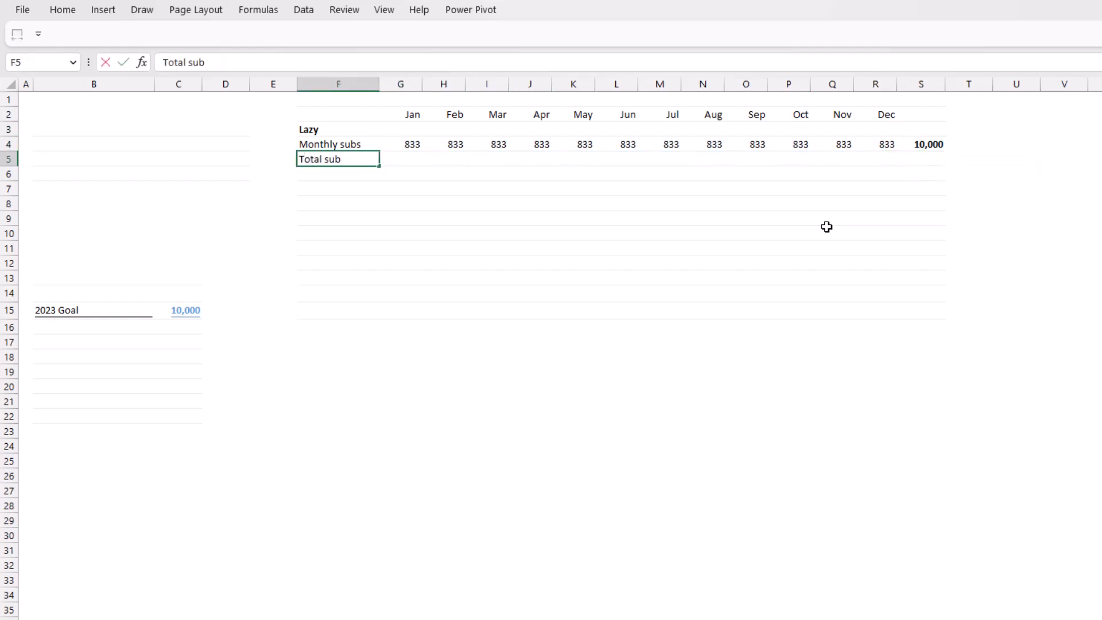
key(Right)
text(+)
key(Up)
key(Tab)
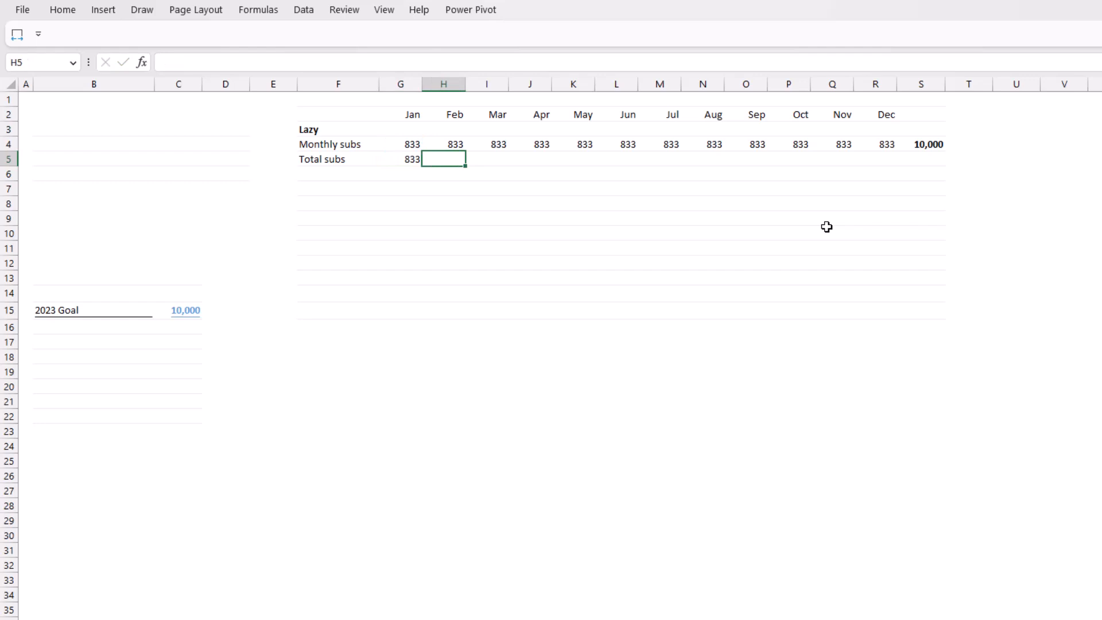
- Build the running total in H5 with +H4+G5 and fill it across through December in R5
text(+)
key(Up)
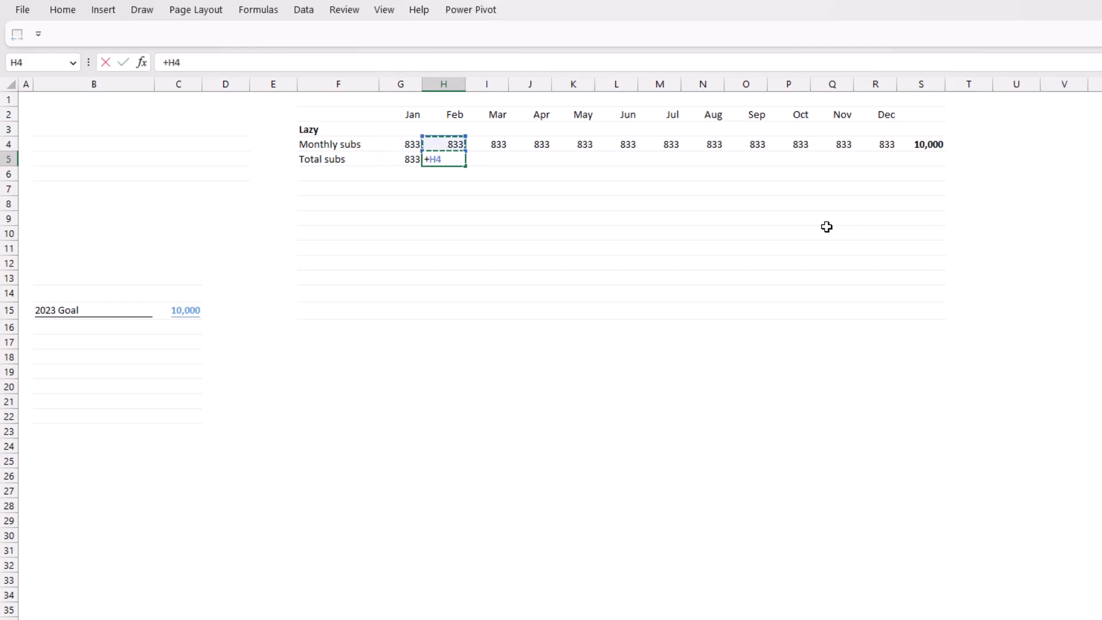
text(+)
key(Left)
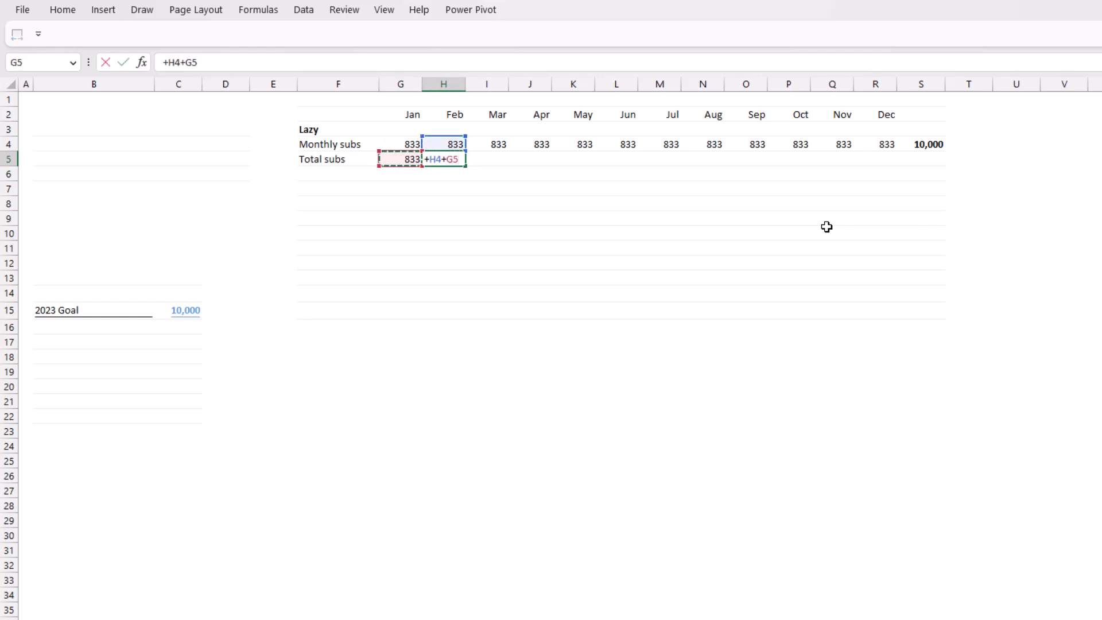
key(Return)
key(Up)
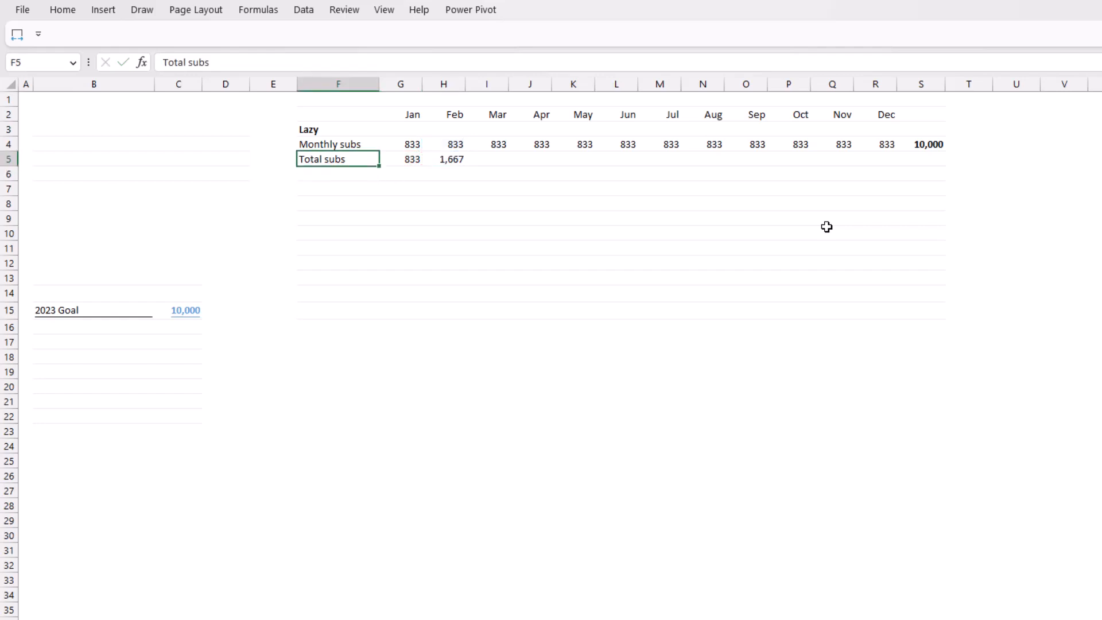
click(460, 159)
drag(465, 166, 893, 168)
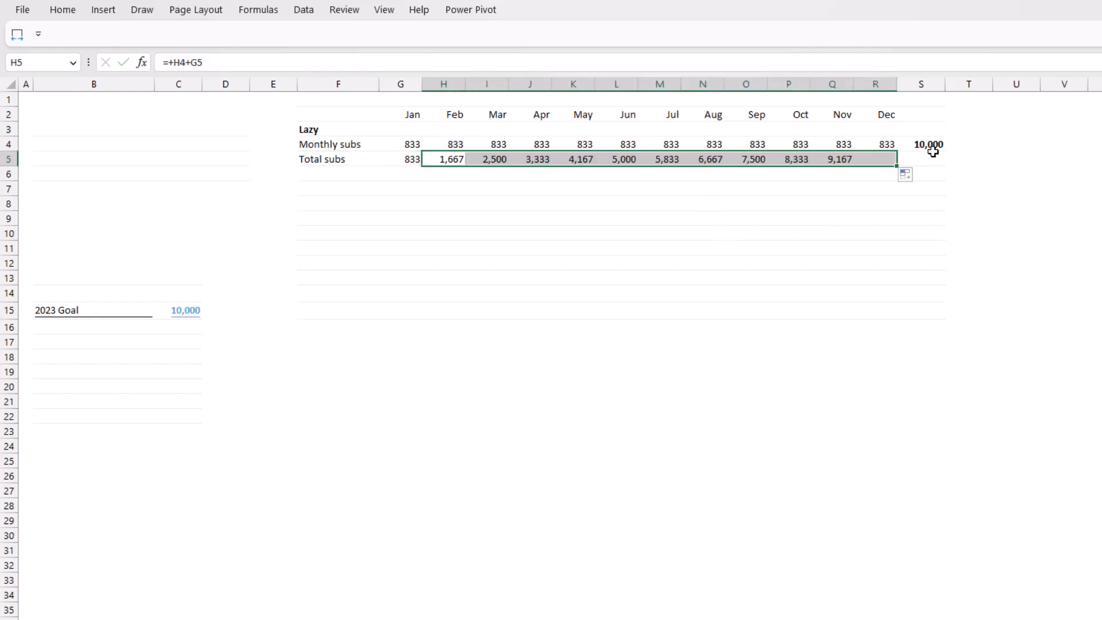
- Set the Total subs year-end cell S5 to reference December's total in R5
click(928, 158)
text(+)
key(Left)
key(Return)
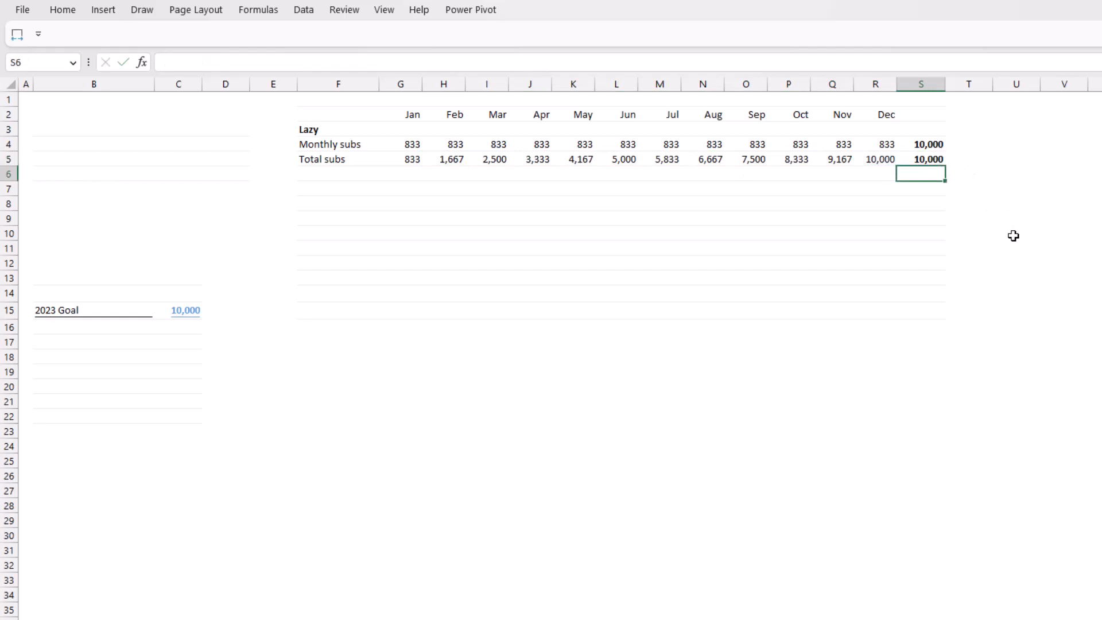
key(Up)
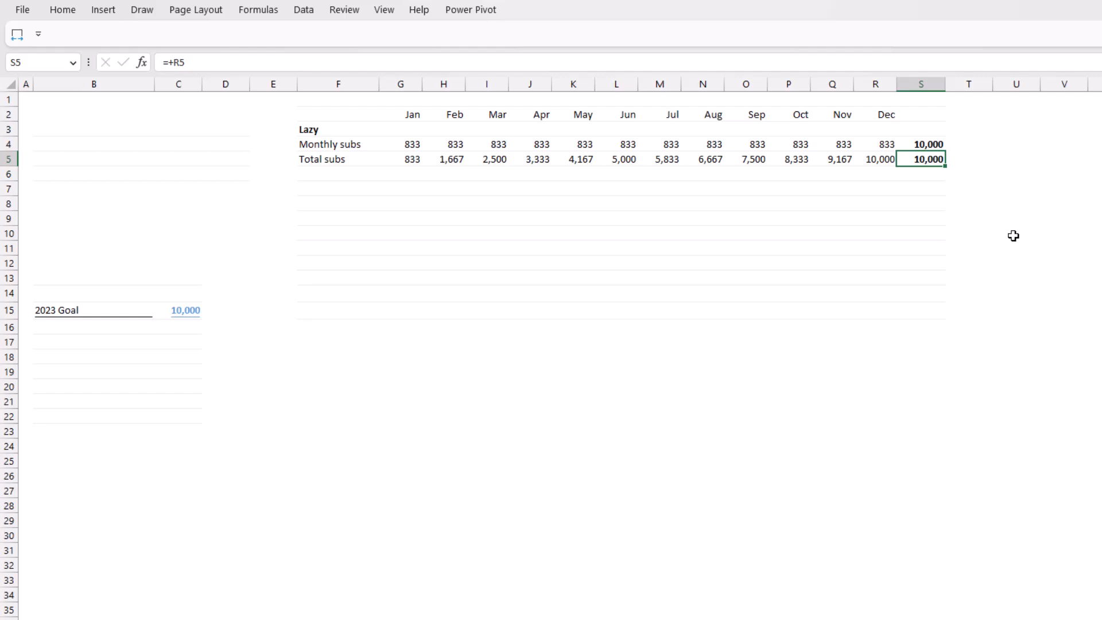
- Enter the heading Assumptions in B13 and the label 2022 Ending Subs in B14
click(73, 277)
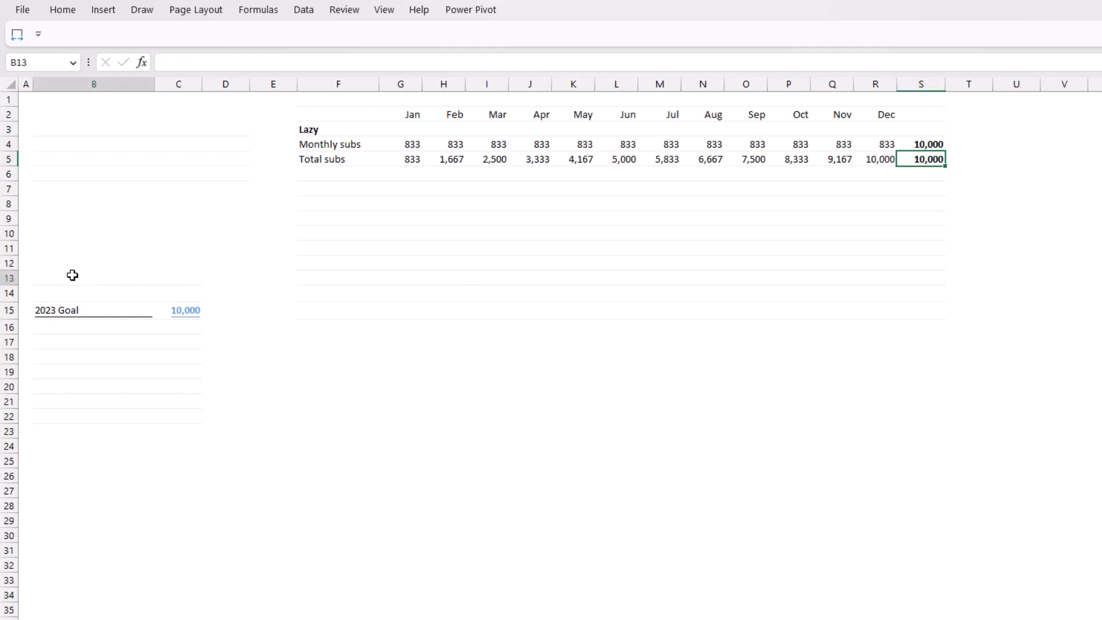
text(Assumptions)
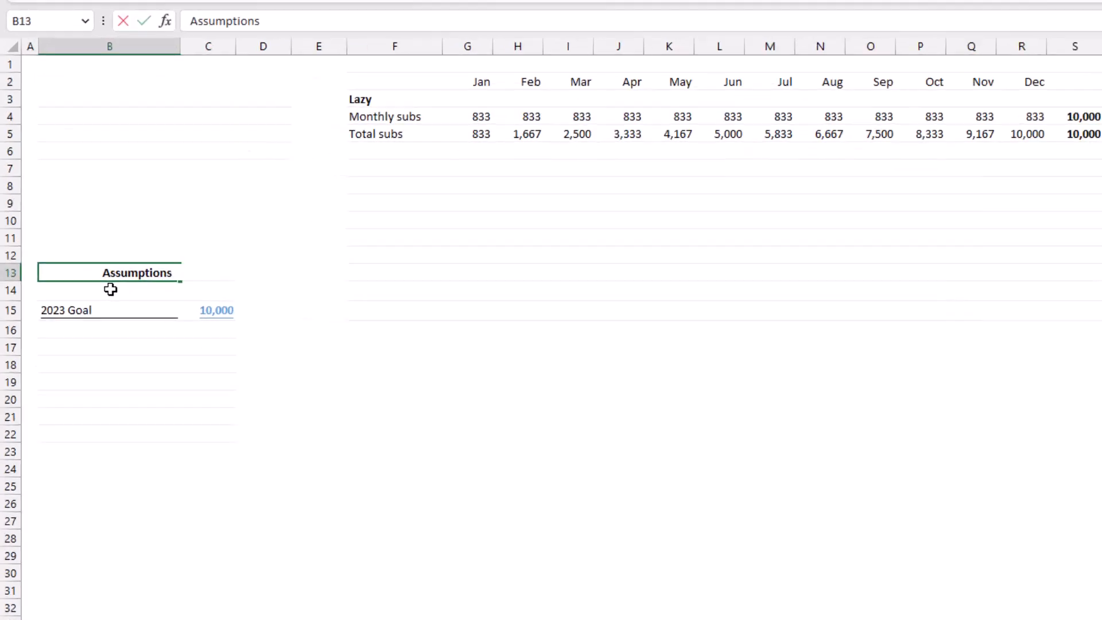
key(Return)
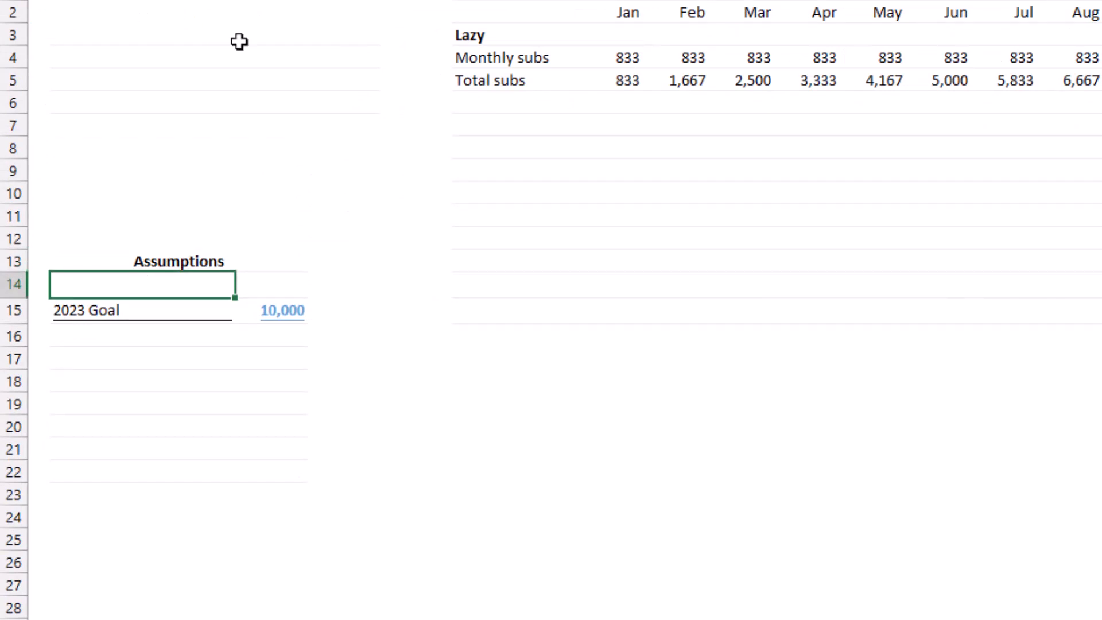
text(2022 Ending)
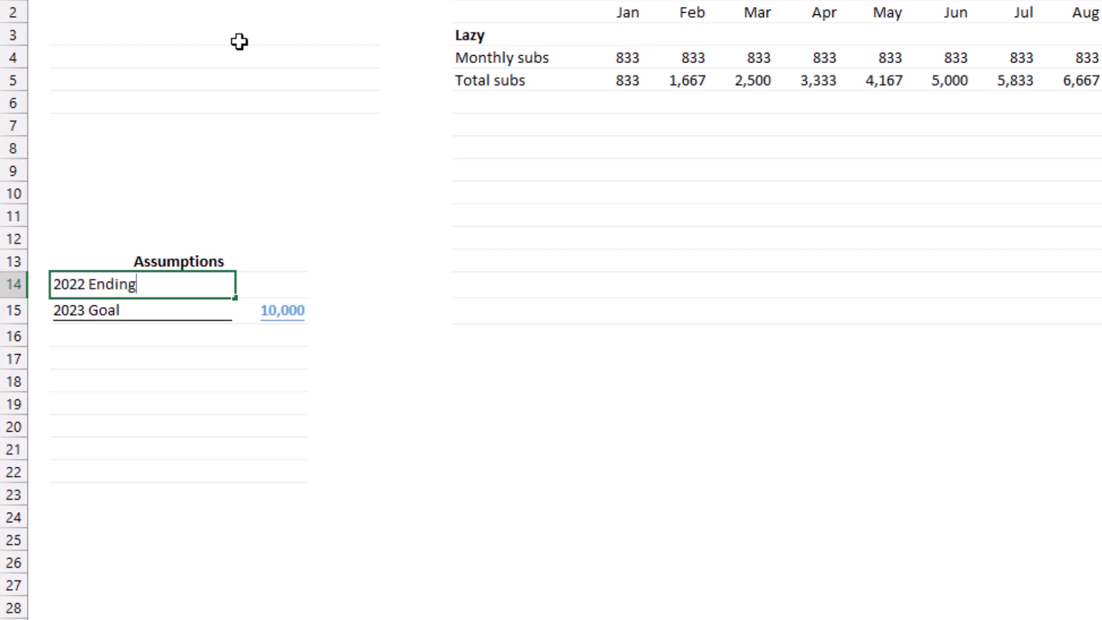
text( Subs)
key(Tab)
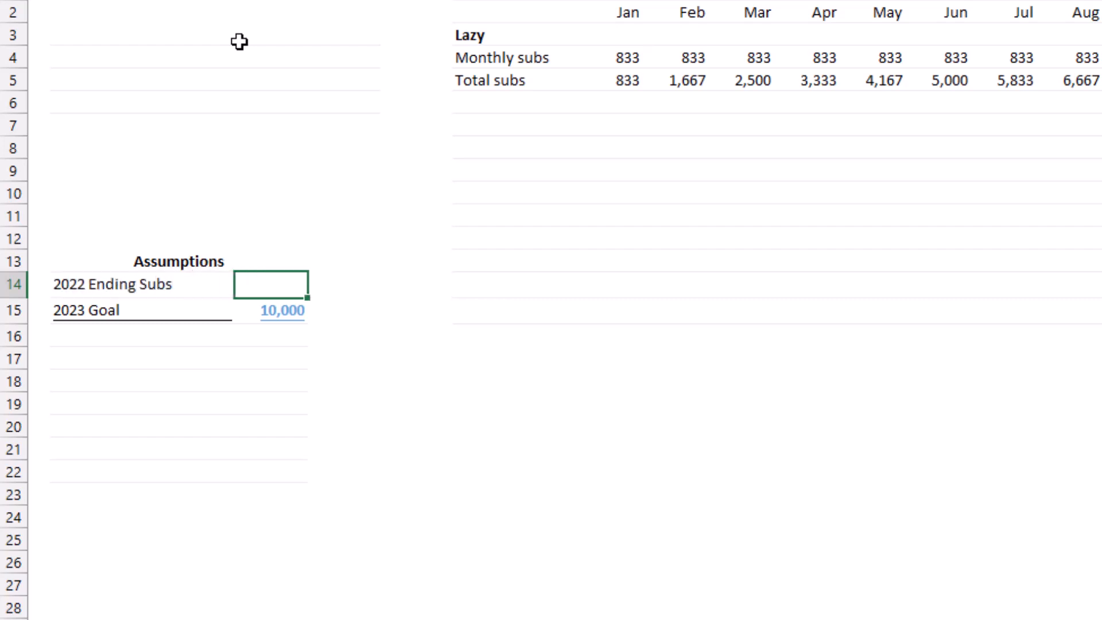
- Enter 1600 for 2022 Ending Subs in C14 and add a Delta row in row 16 calculating +C15-C14
text(1600)
key(Return)
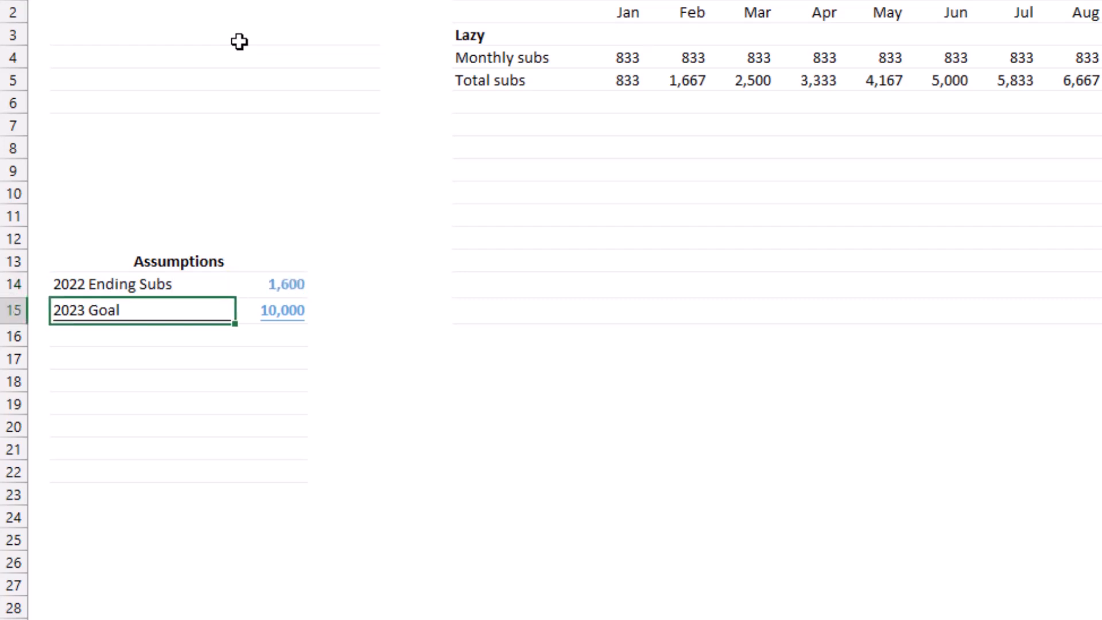
key(Down)
text(Del)
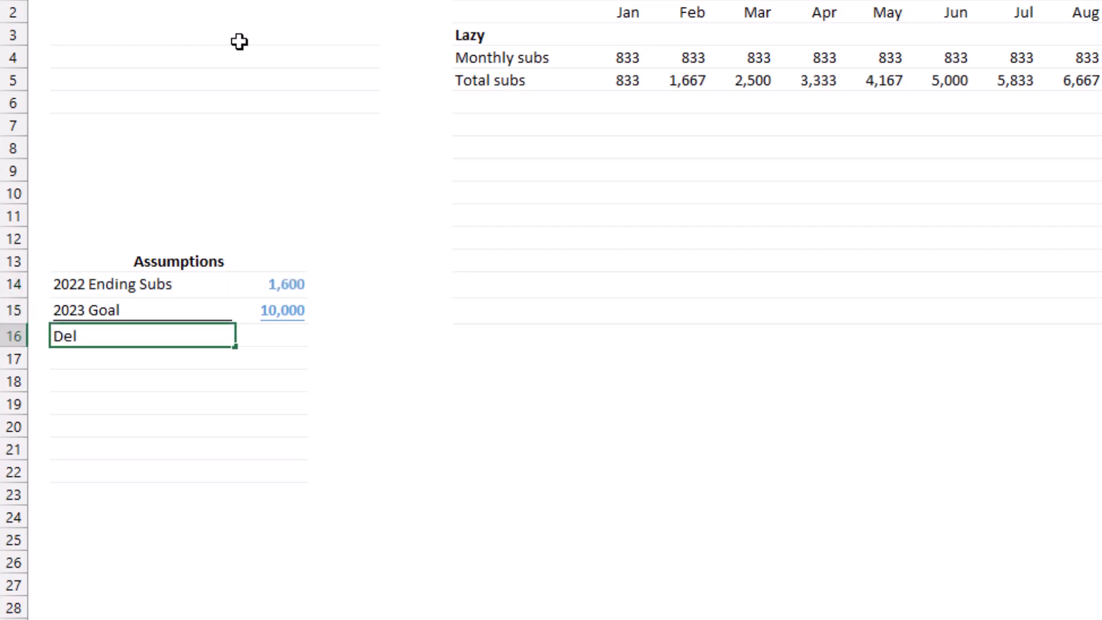
text(ta)
key(Tab)
text(+)
key(Up)
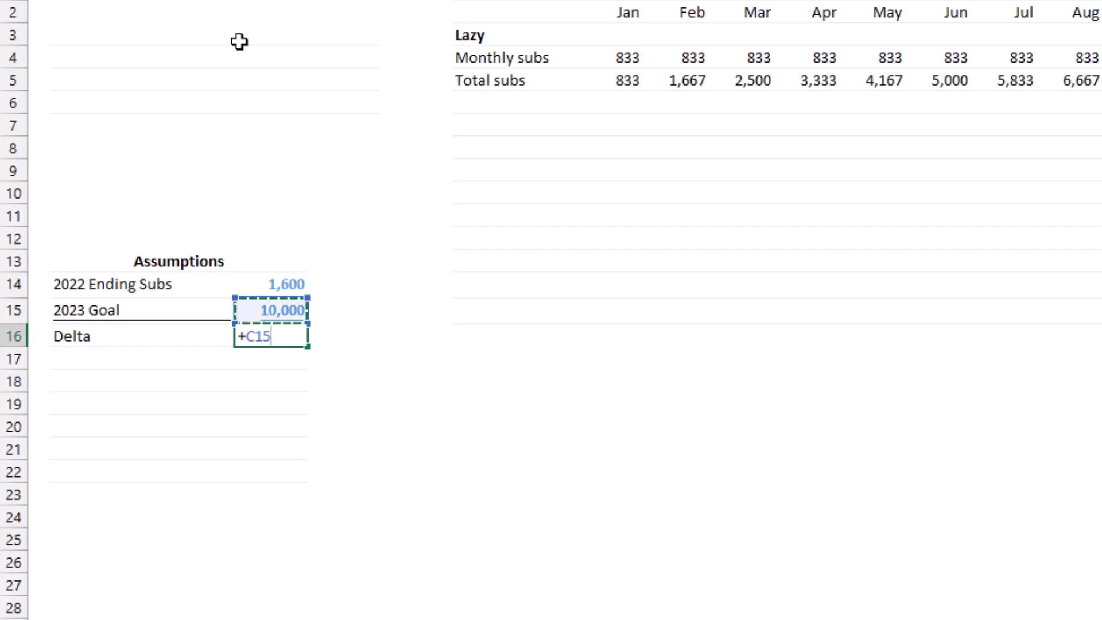
text(-)
key(Up)
key(Up)
key(Return)
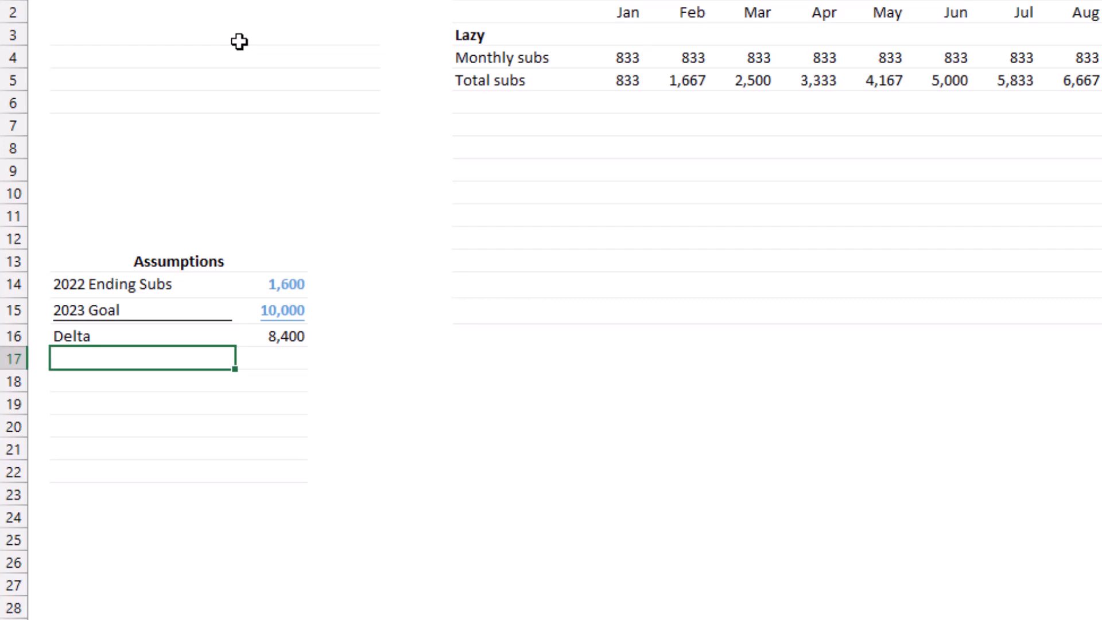
- Add the label Monthly rate in B18 with a value of 100 in C18
key(Down)
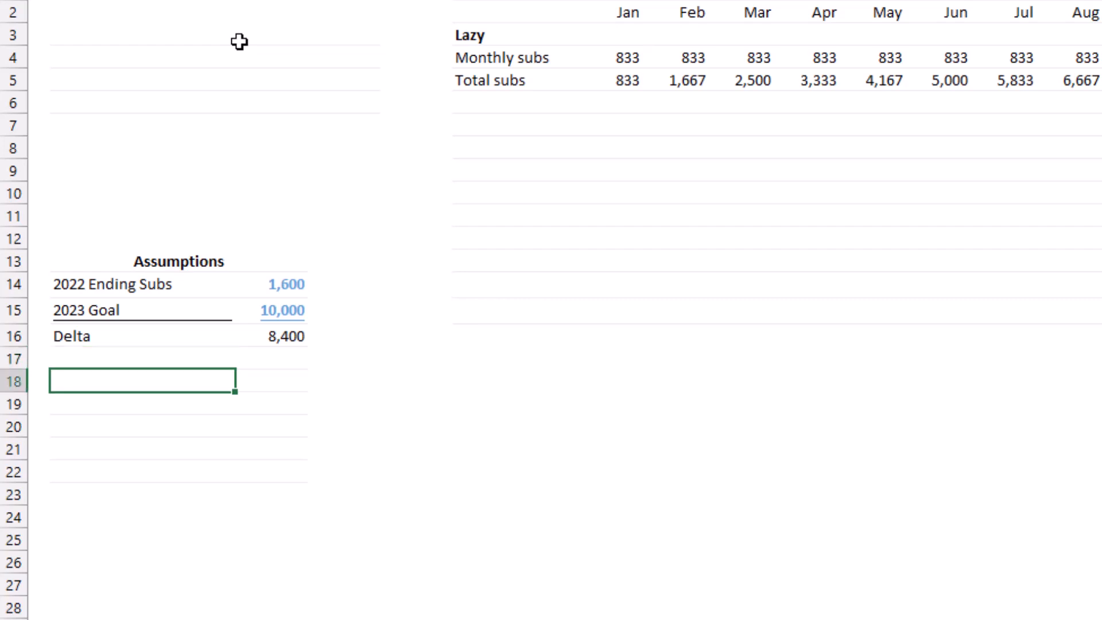
text(Monthly rate)
key(Tab)
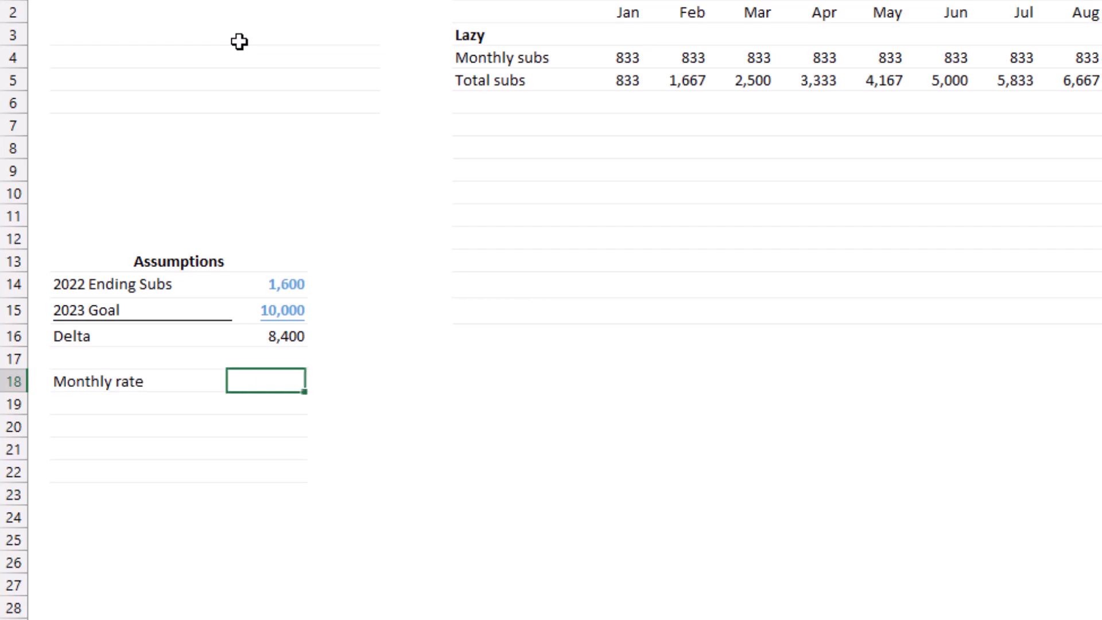
text(100)
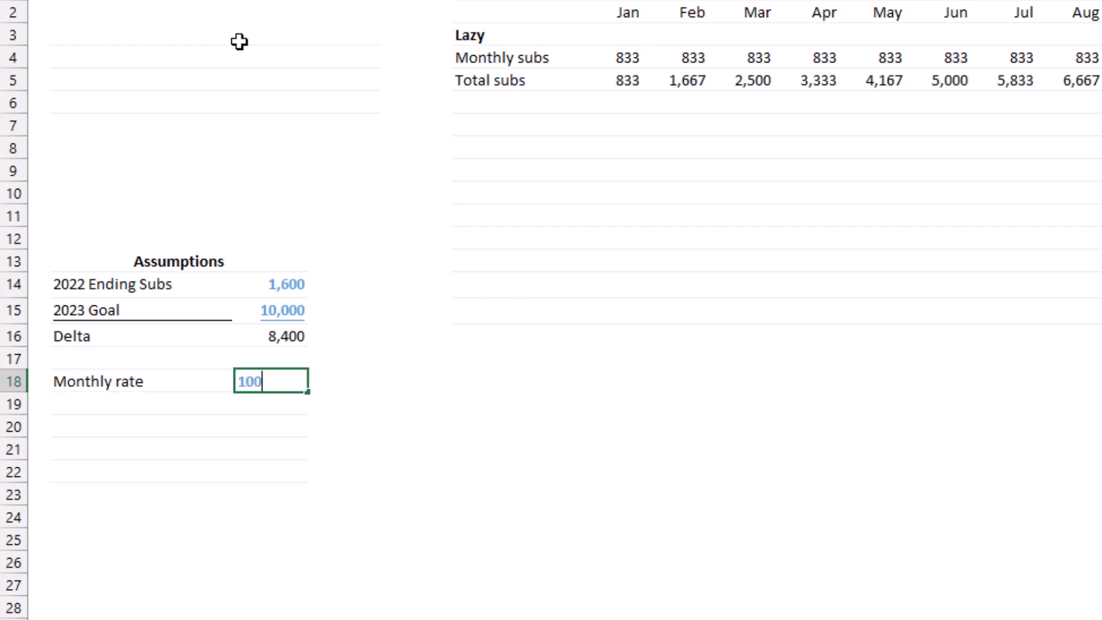
key(Return)
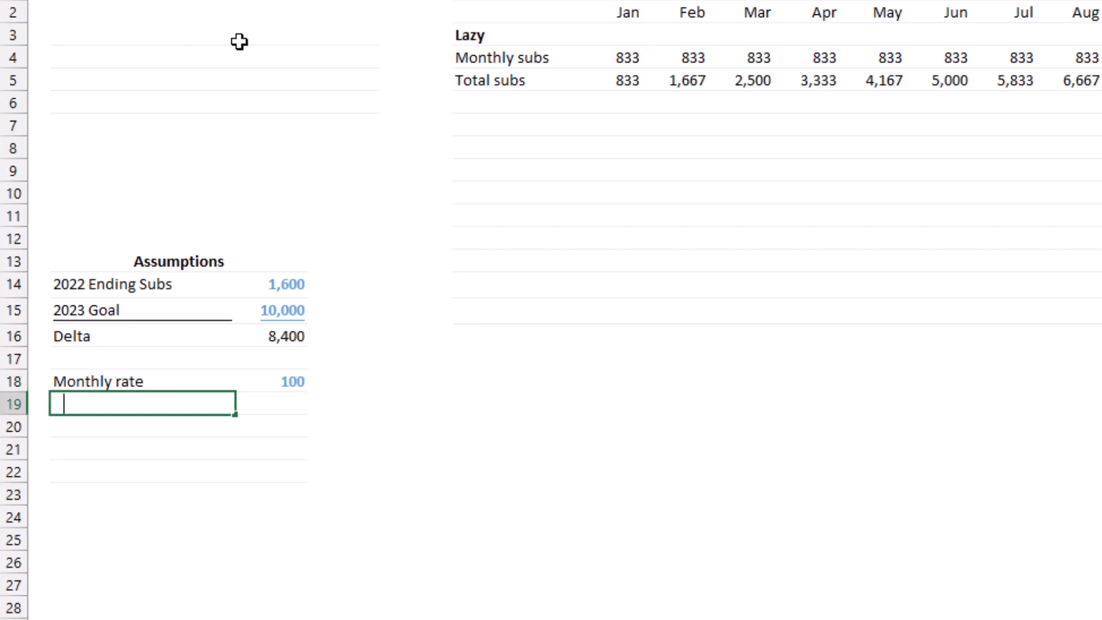
- Label B19 Annual run rate and calculate it in C19 as +C18*12
text(Annual run rate)
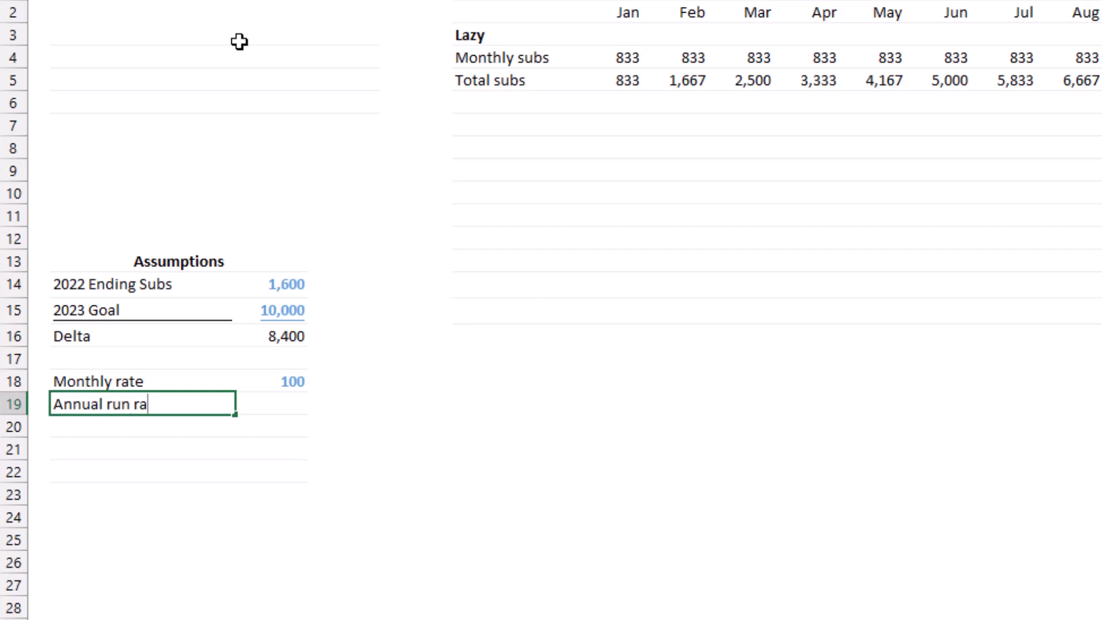
key(Tab)
text(+)
key(Up)
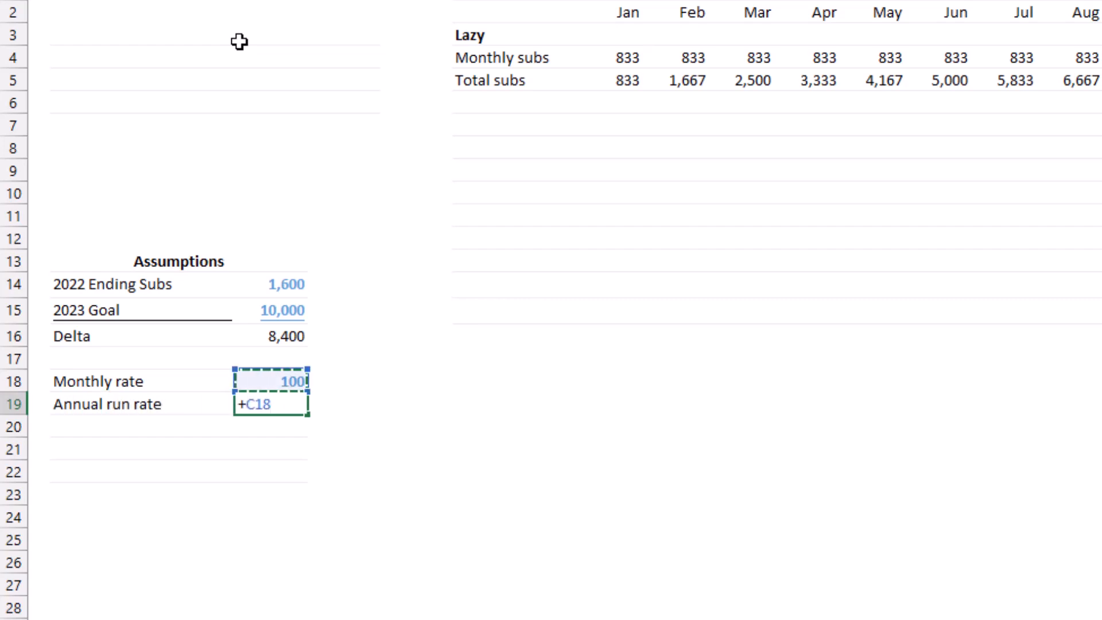
text(*12)
key(Return)
key(Up)
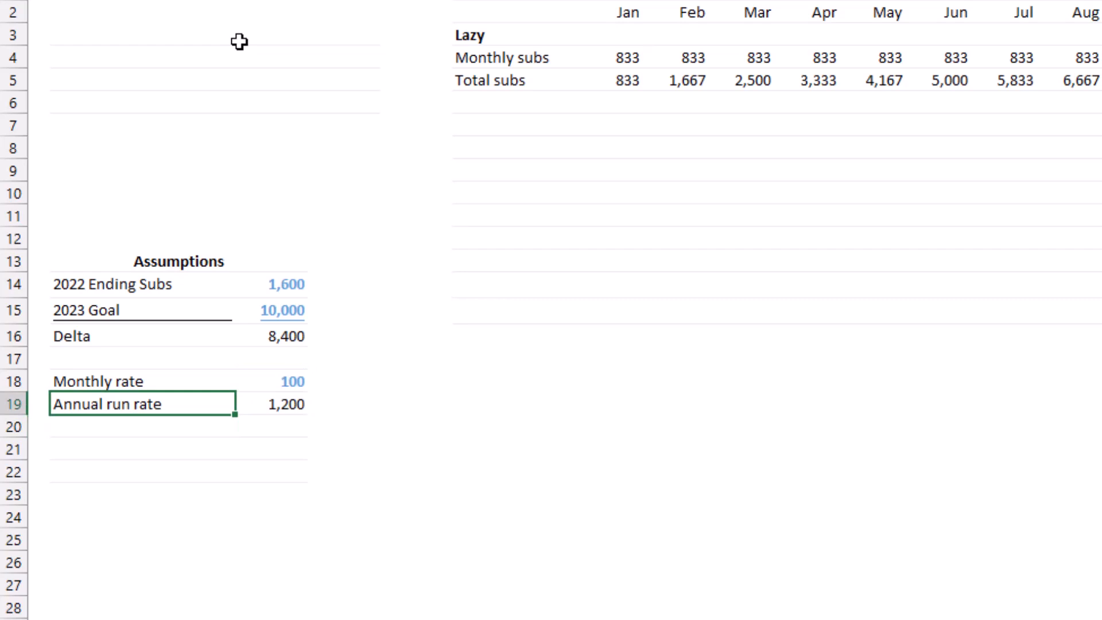
- Calculate in C21 the Delta minus the Annual run rate with +C16-C19
key(Down)
key(Down)
key(Right)
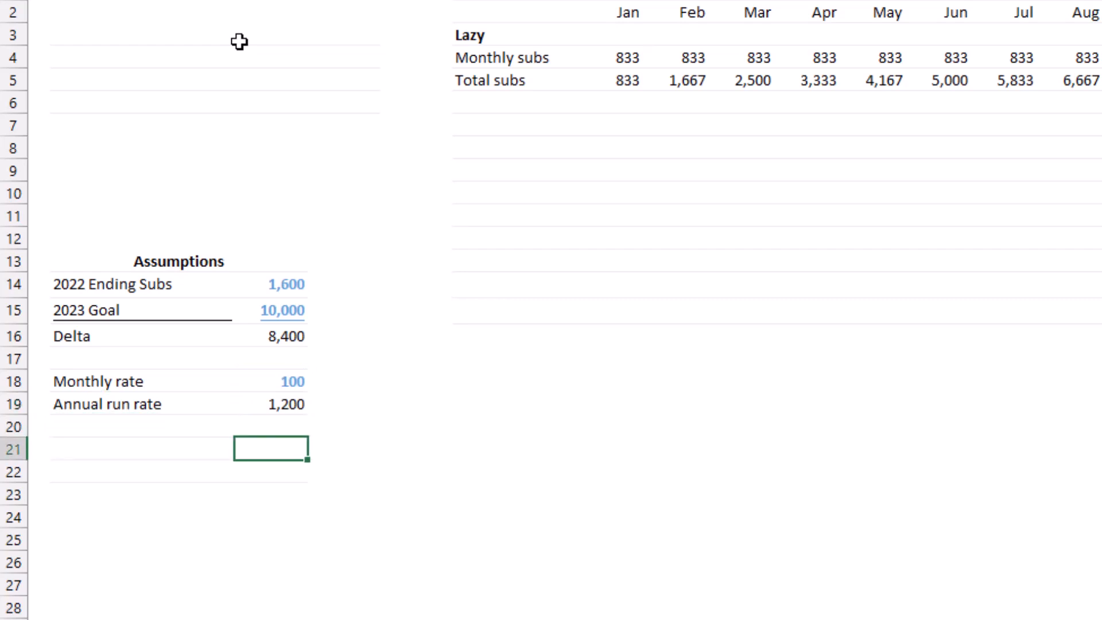
text(+)
key(Up)
key(Up)
key(Up)
key(Up)
key(Up)
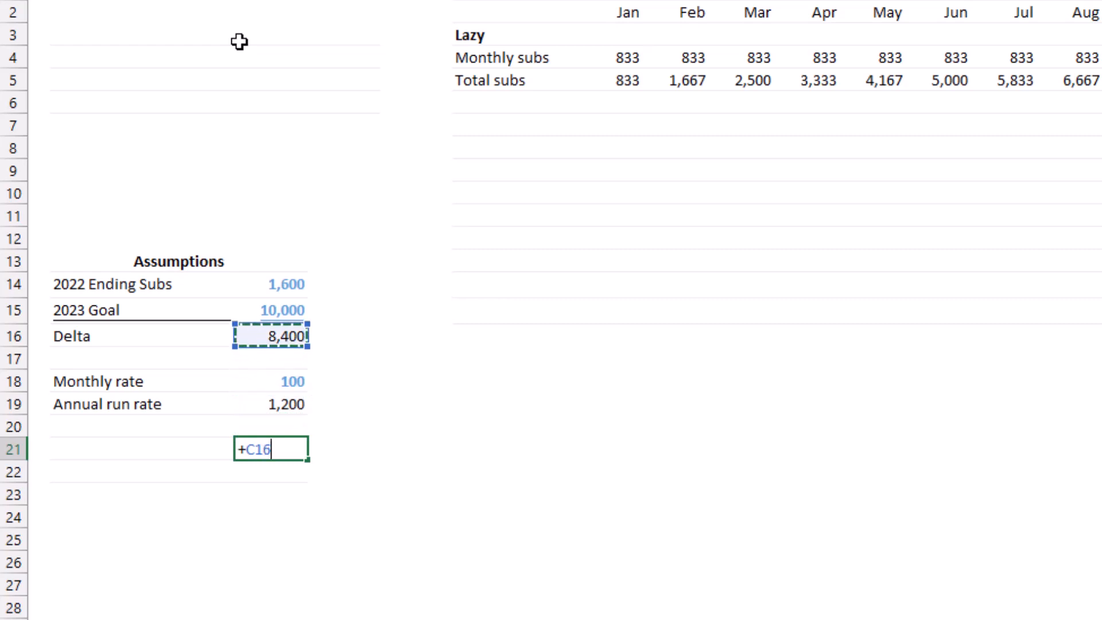
text(-)
key(Up)
key(Up)
key(Return)
- Label the calculated difference in B21 as Total incremental subs
key(Up)
key(Left)
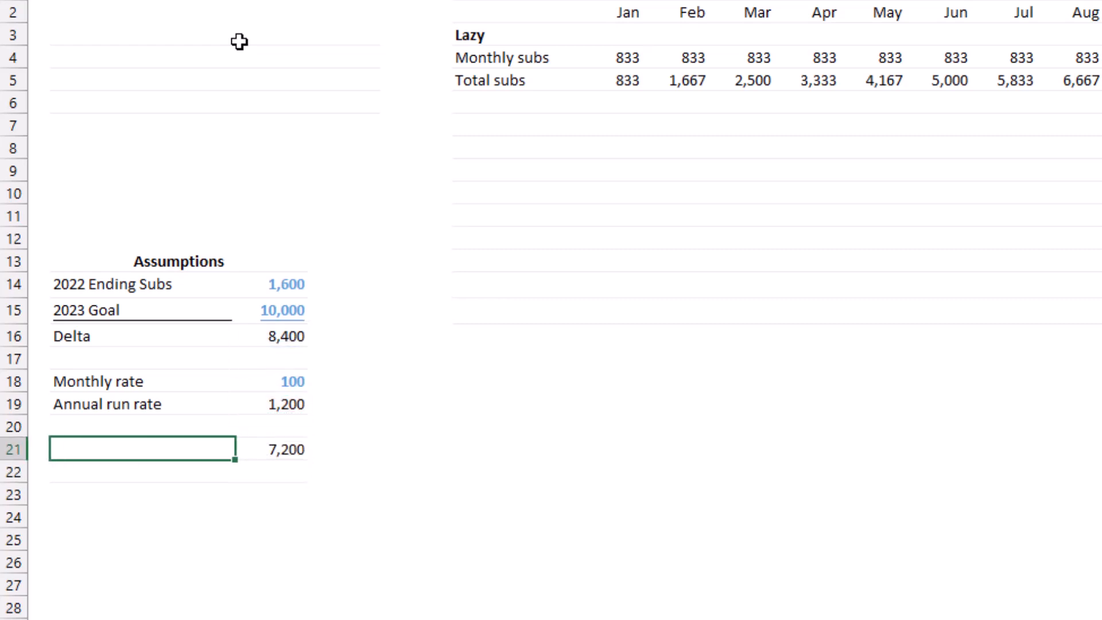
text(Total incremental subs)
key(Tab)
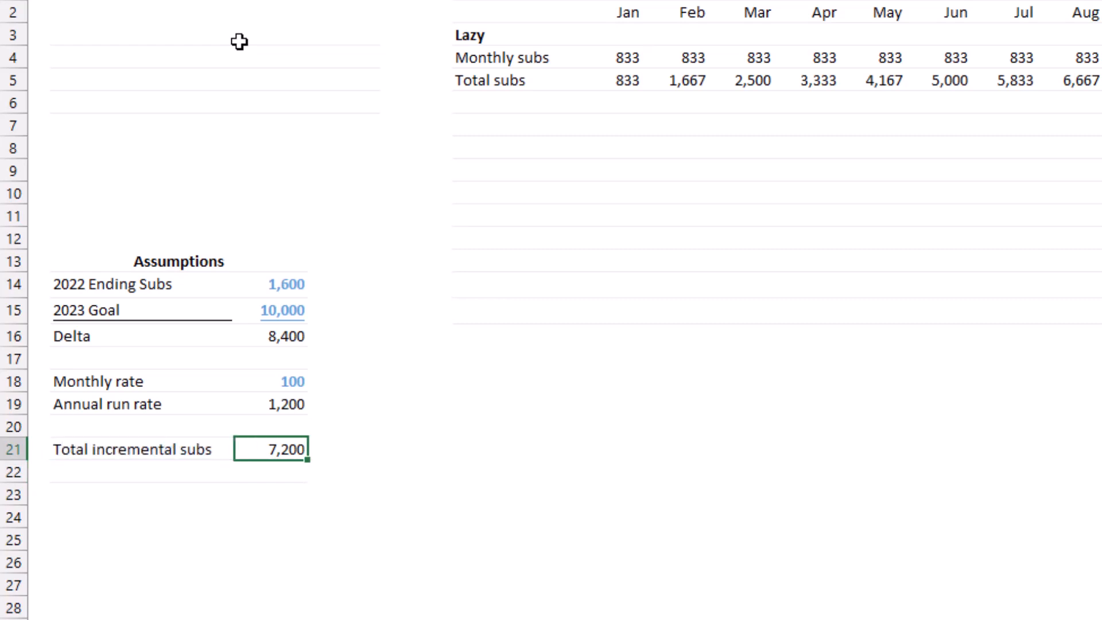
- Label B22 Monthly incremental subs and calculate it in C22 as +C21/12
key(Return)
text(Monthly)
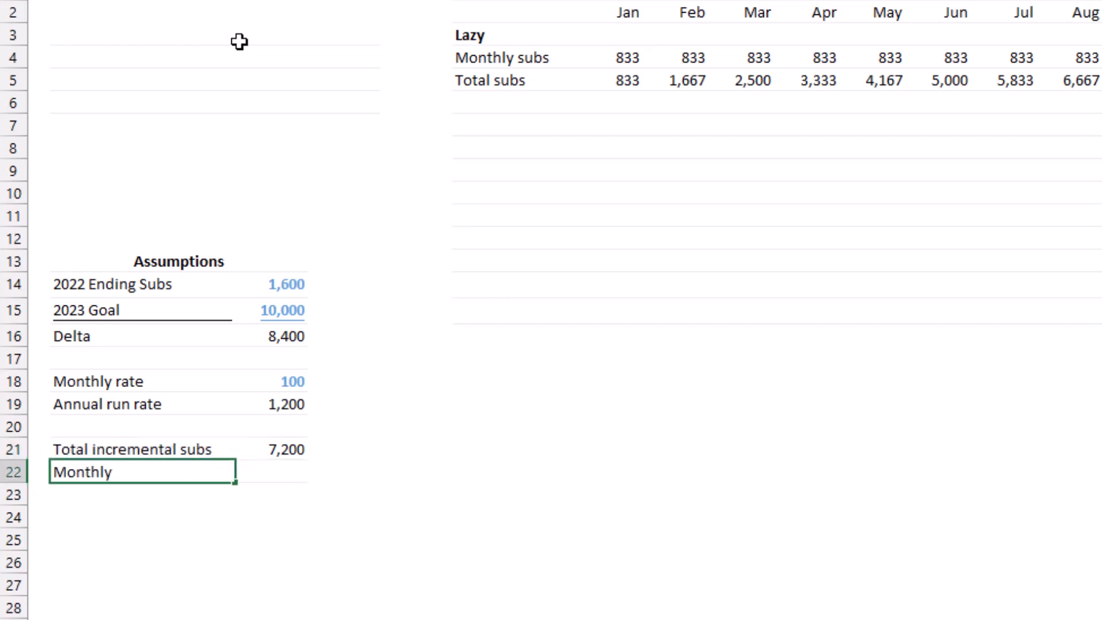
text( incremental subs)
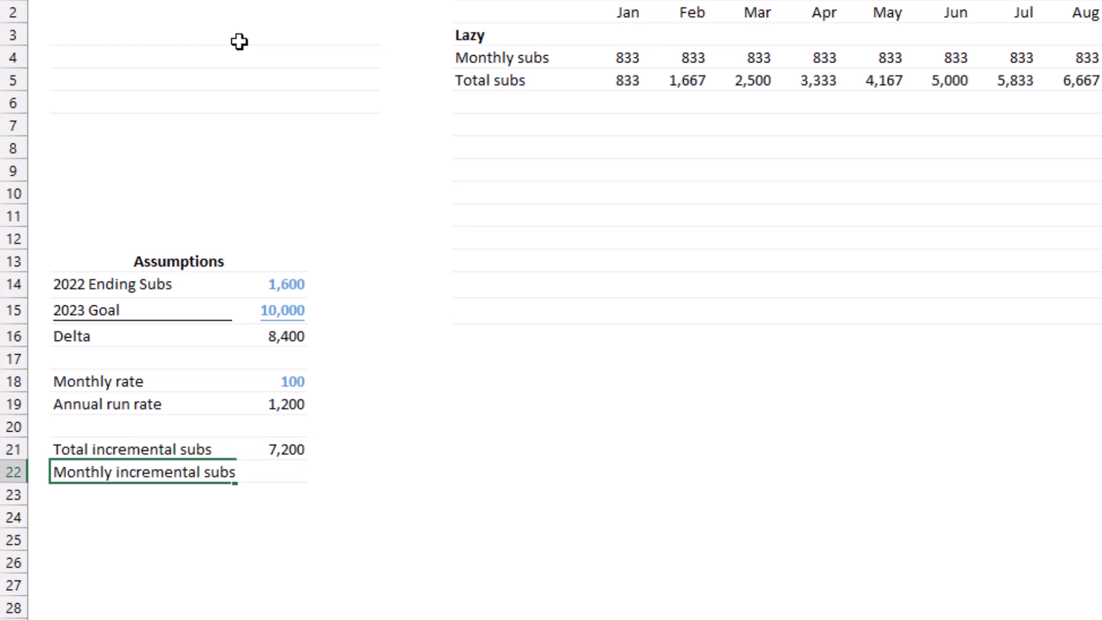
key(Tab)
text(+)
key(Up)
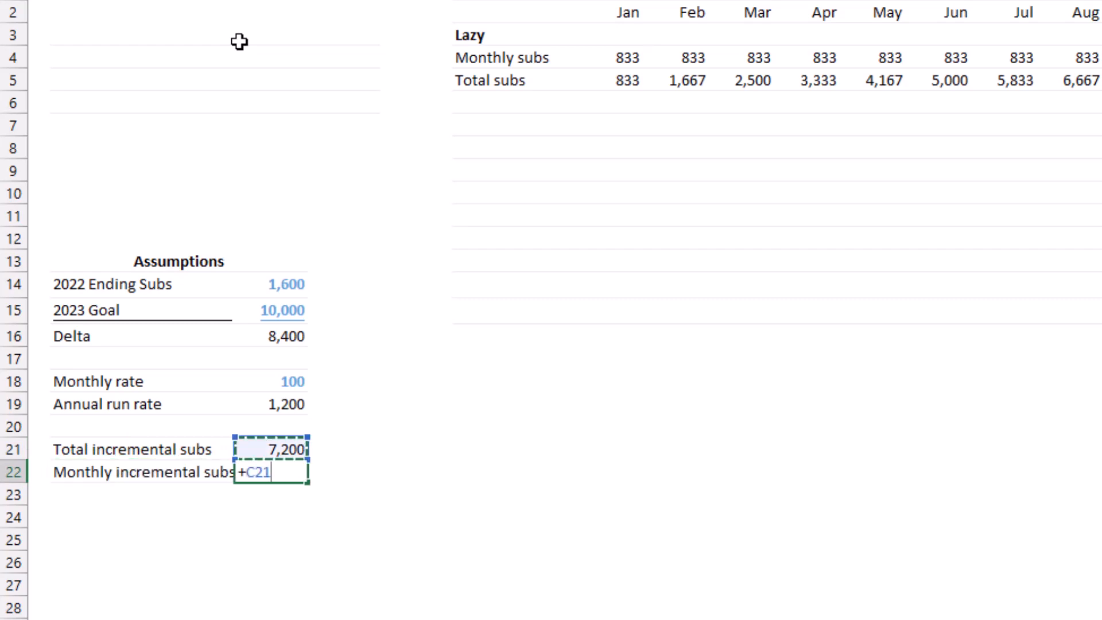
text(/12)
key(Return)
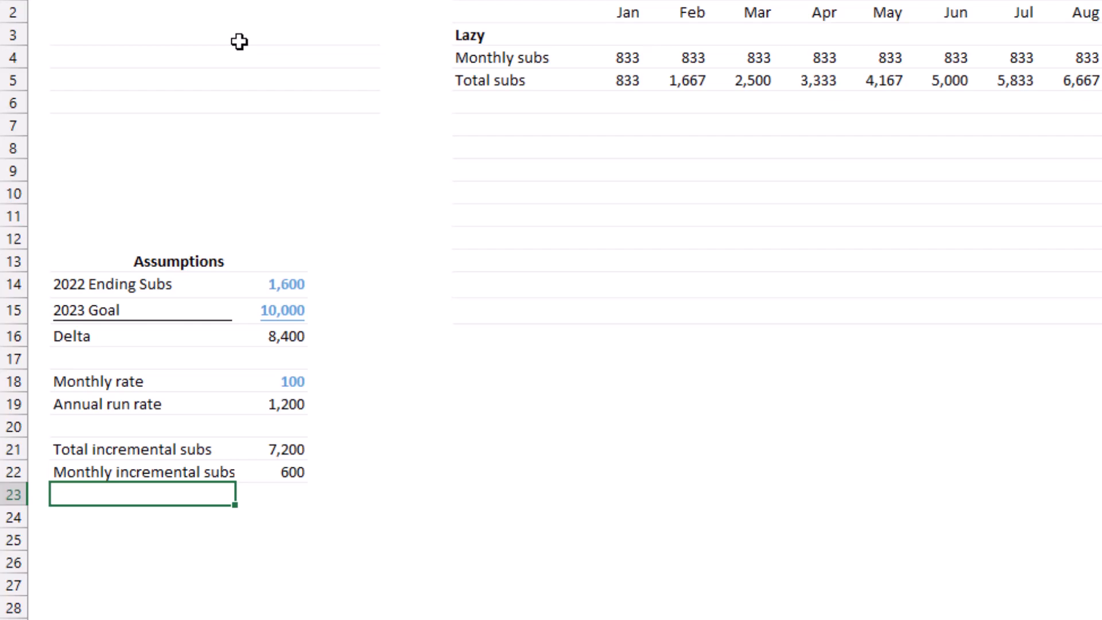
- Enter the heading Smarter in F7 and the label Run rate in F8
click(530, 129)
text(Smarter)
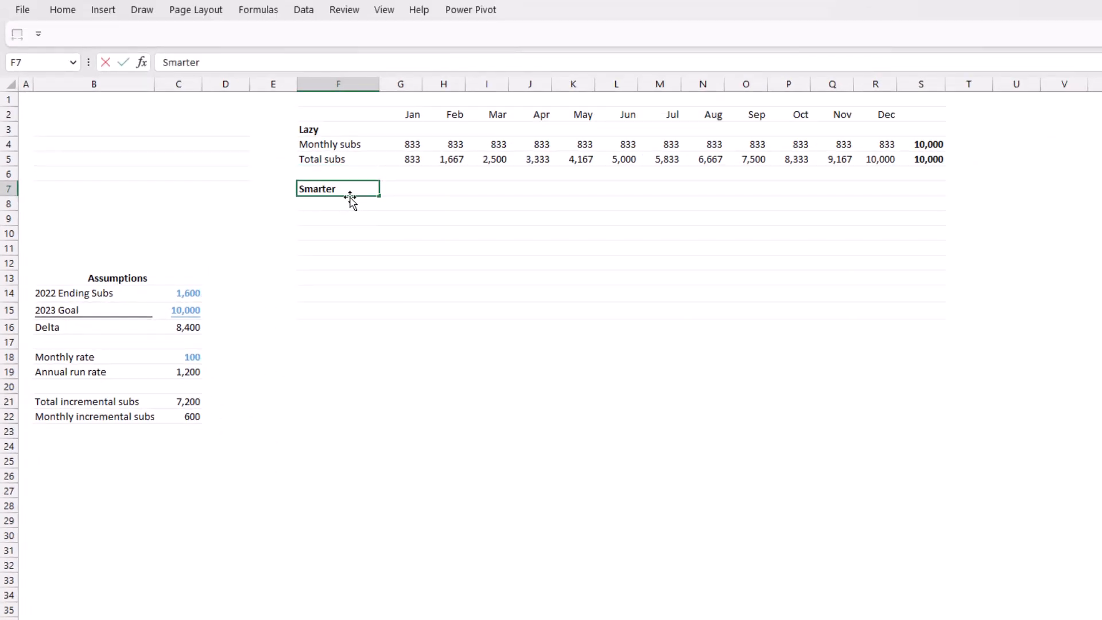
key(Return)
text(Run rate)
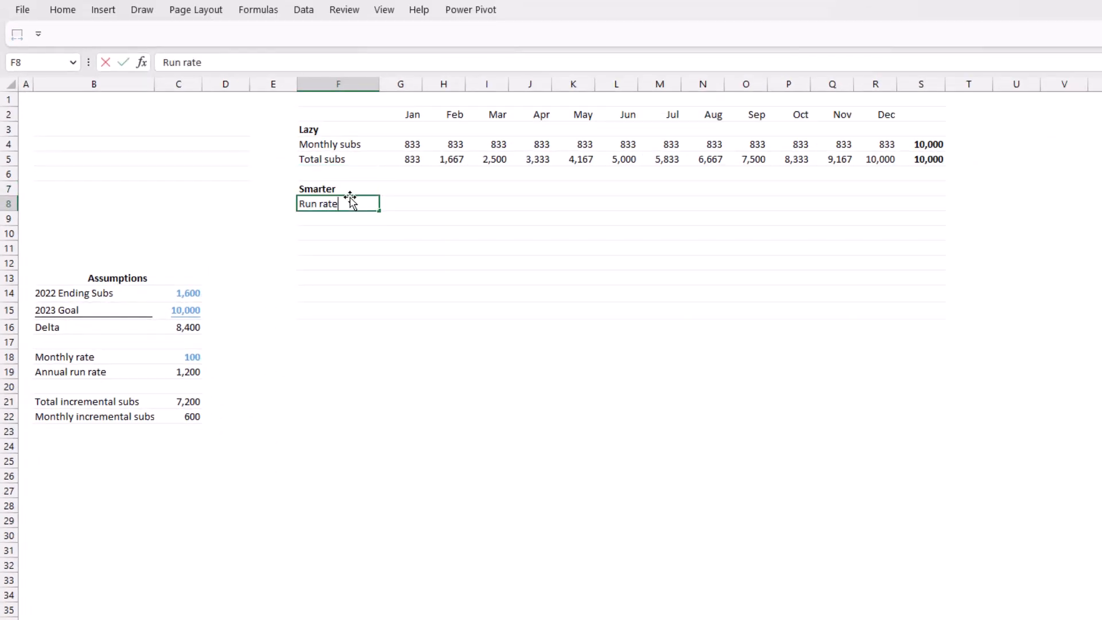
- Set January's Run rate in G8 to the absolute reference +$C$18 and fill it across through December in R8
key(Tab)
text(+)
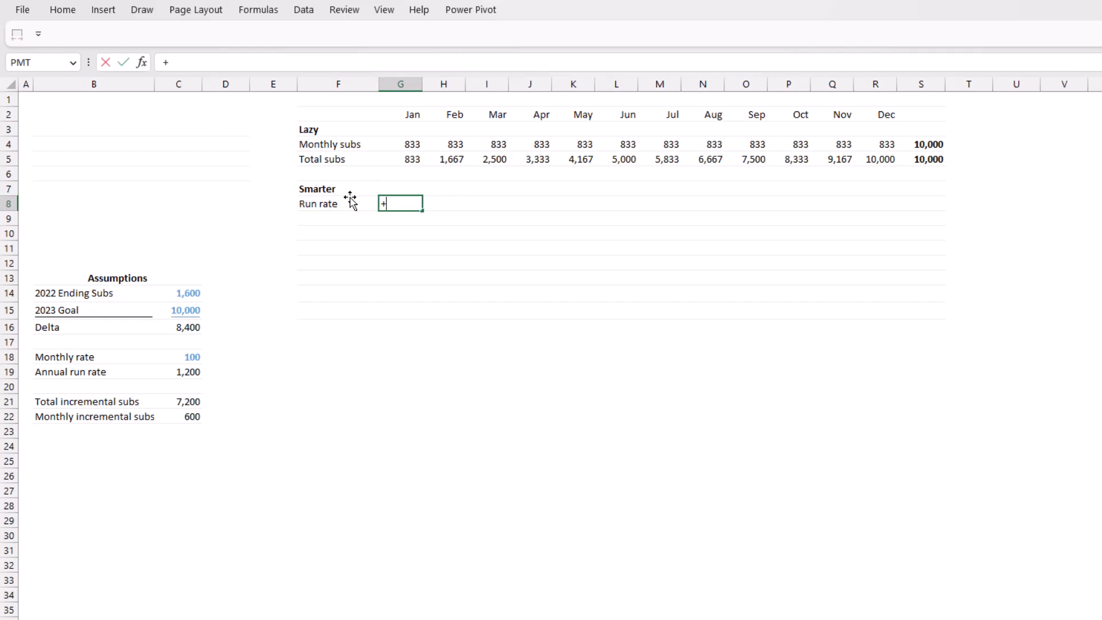
click(192, 357)
key(F4)
key(Return)
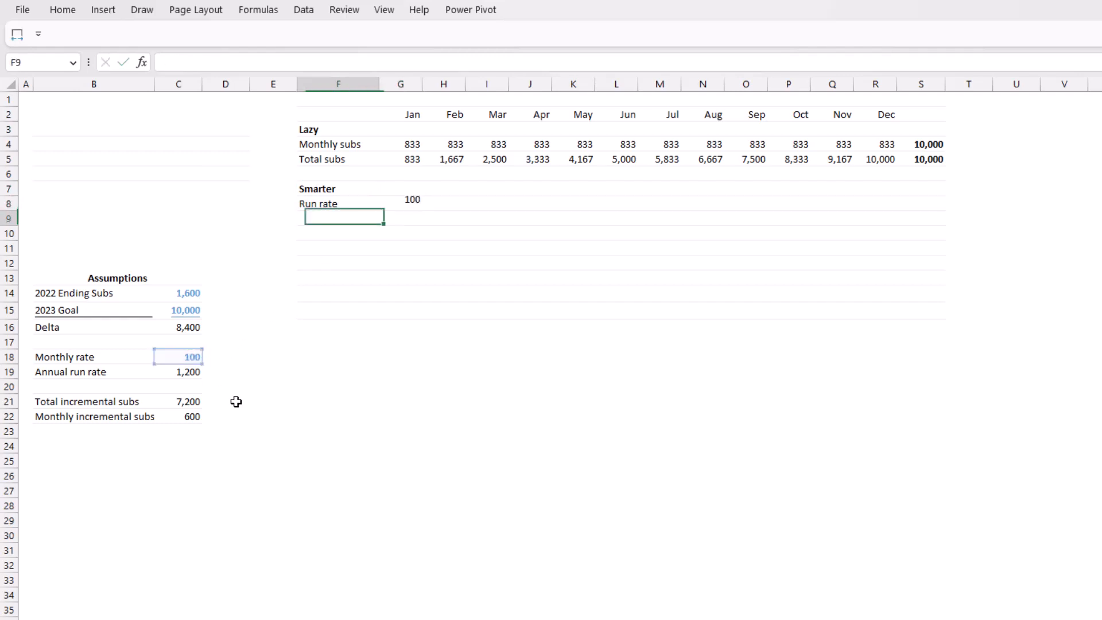
key(Up)
click(412, 204)
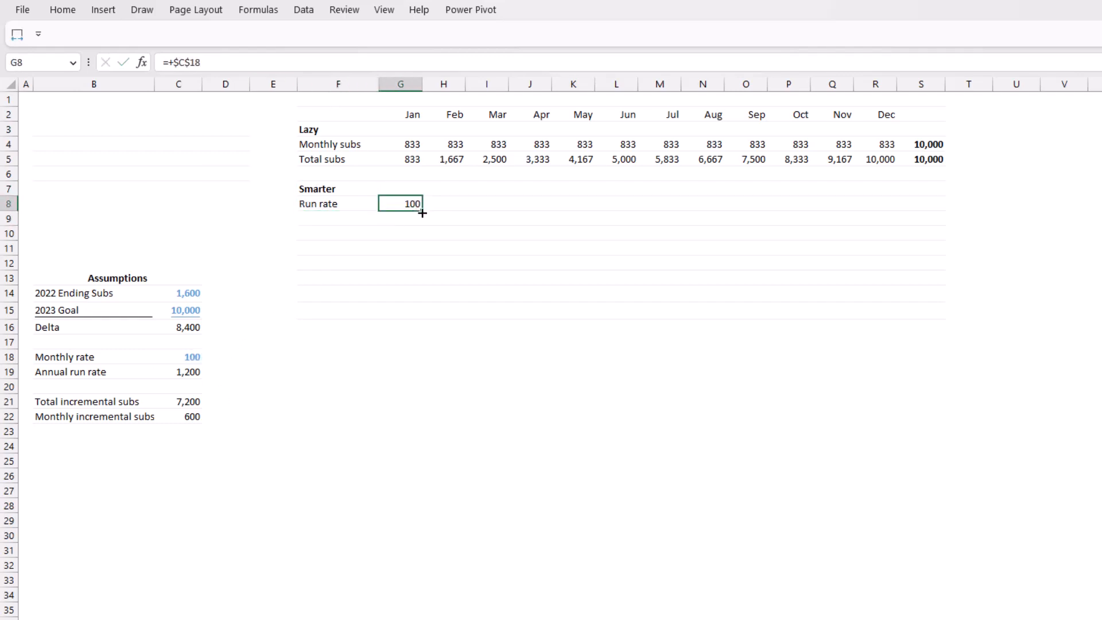
drag(423, 214, 889, 222)
- Enter the label Incremental in F9 beneath Run rate
key(Left)
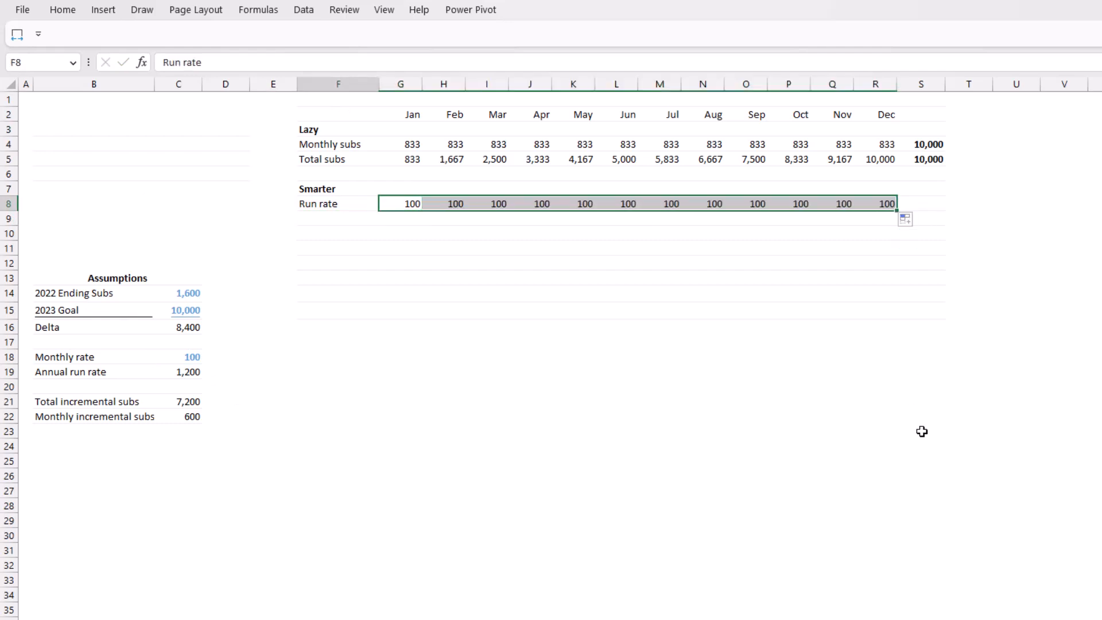
key(Down)
text(Incremet)
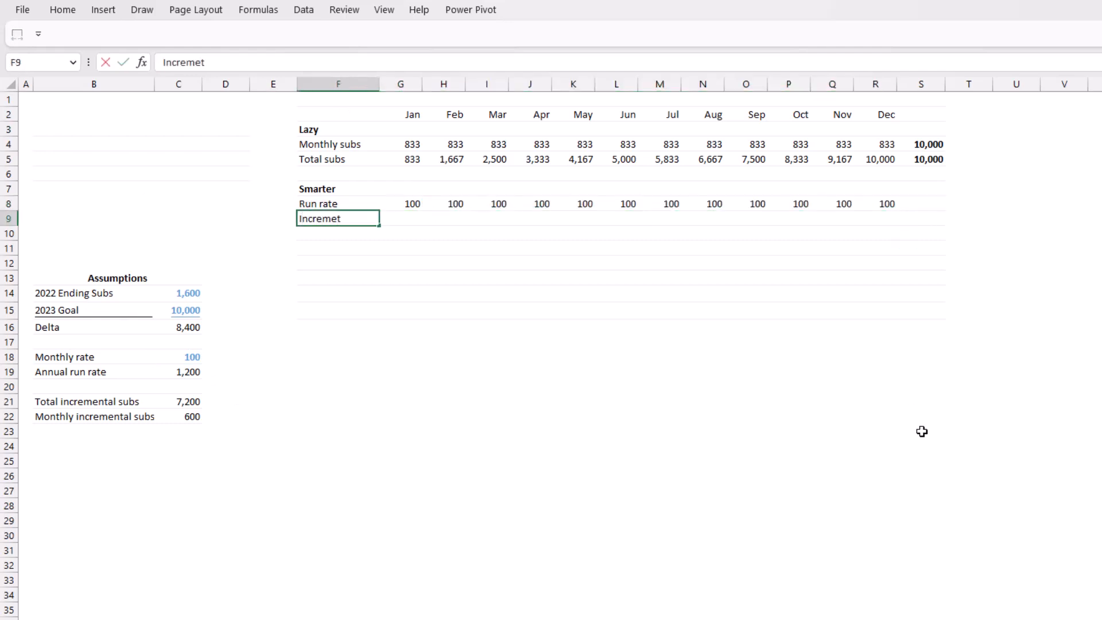
key(BackSpace)
text(ntal)
key(Tab)
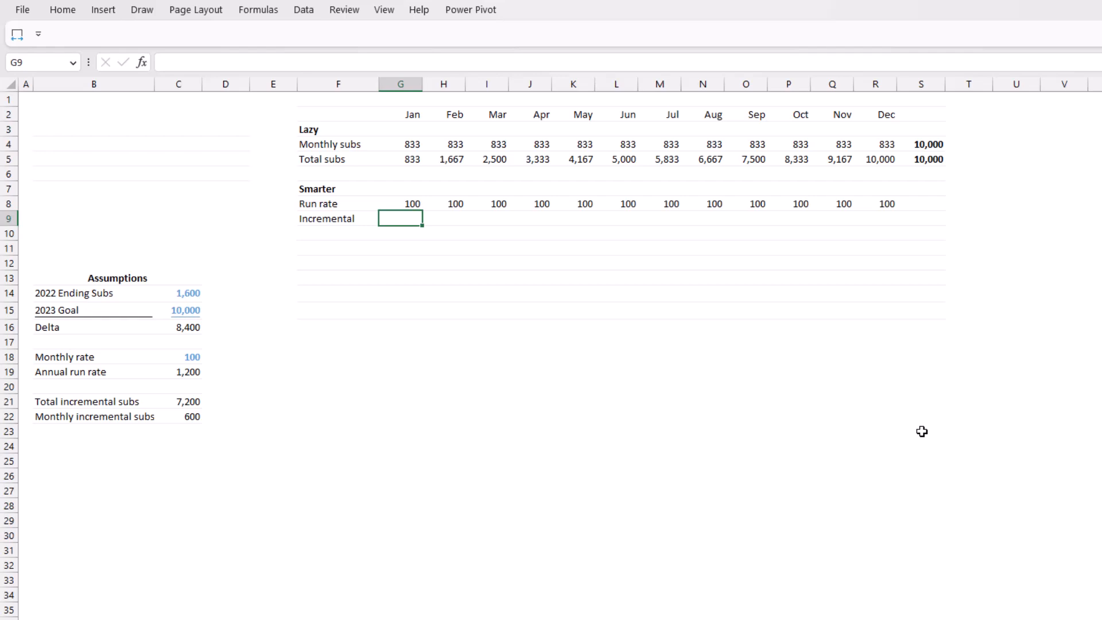
- Enter the Incremental values for January through May in row 9: 10, 20, 100, 200 and 250
text(10)
key(Tab)
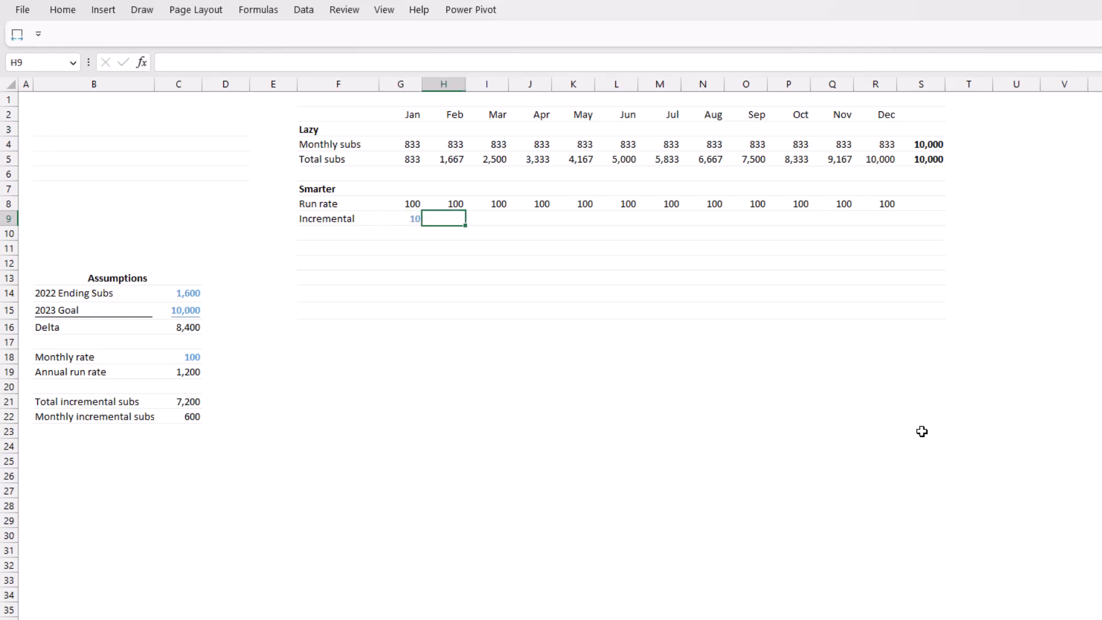
text(20)
key(Tab)
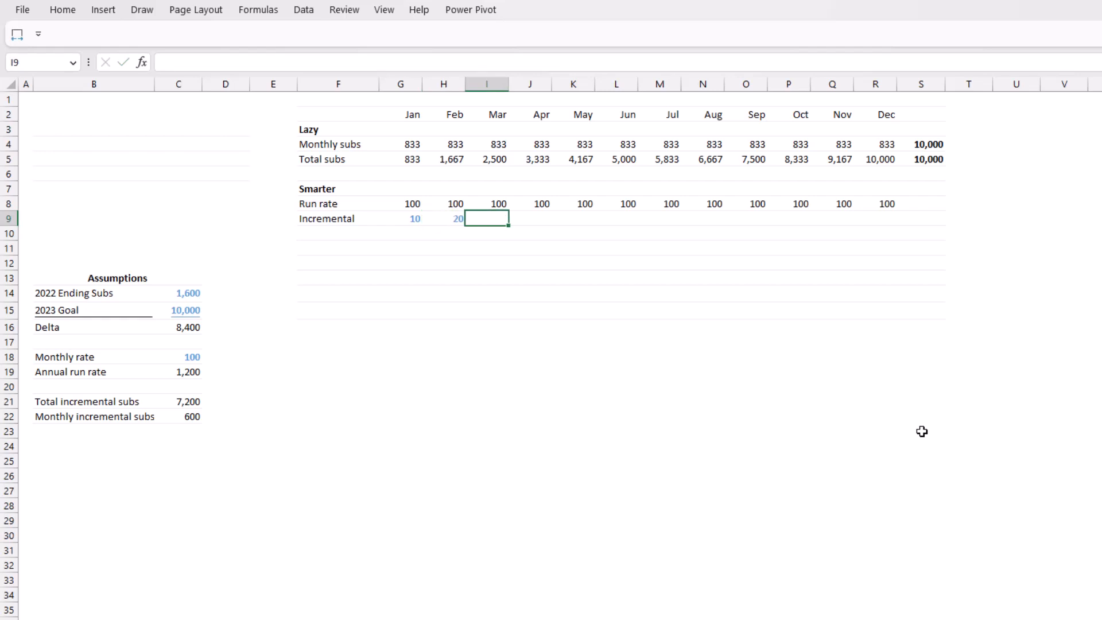
text(100)
key(Tab)
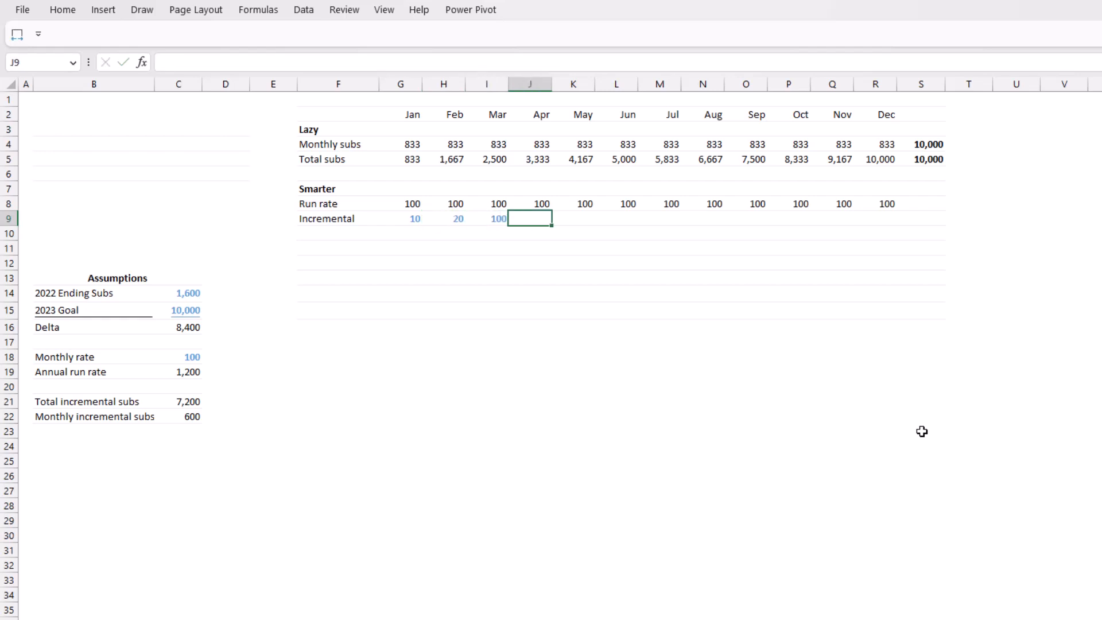
text(200)
key(Tab)
text(250)
key(Tab)
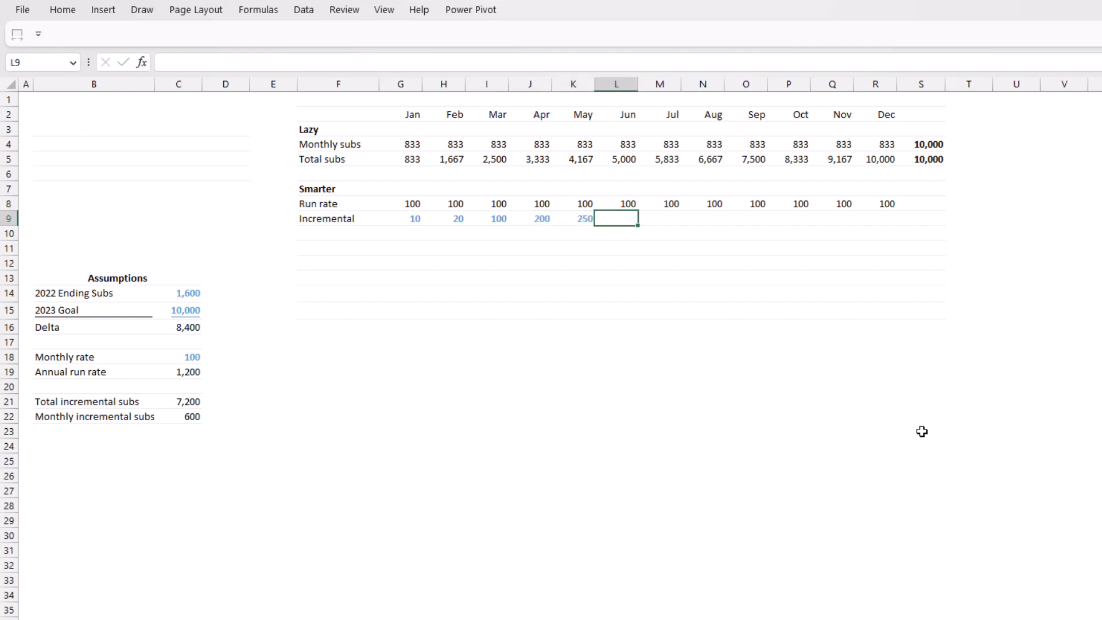
- Enter the Incremental values for June through September in row 9: 300, 500, 600 and 700
text(300)
key(Tab)
text(500)
key(Tab)
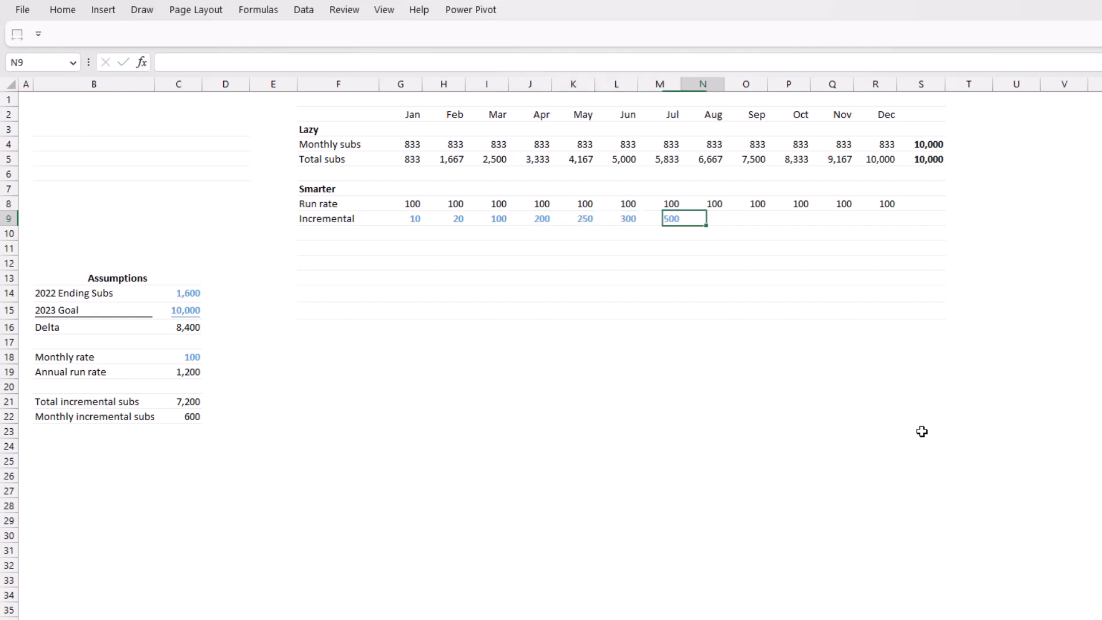
text(600)
key(Tab)
text(700)
key(Tab)
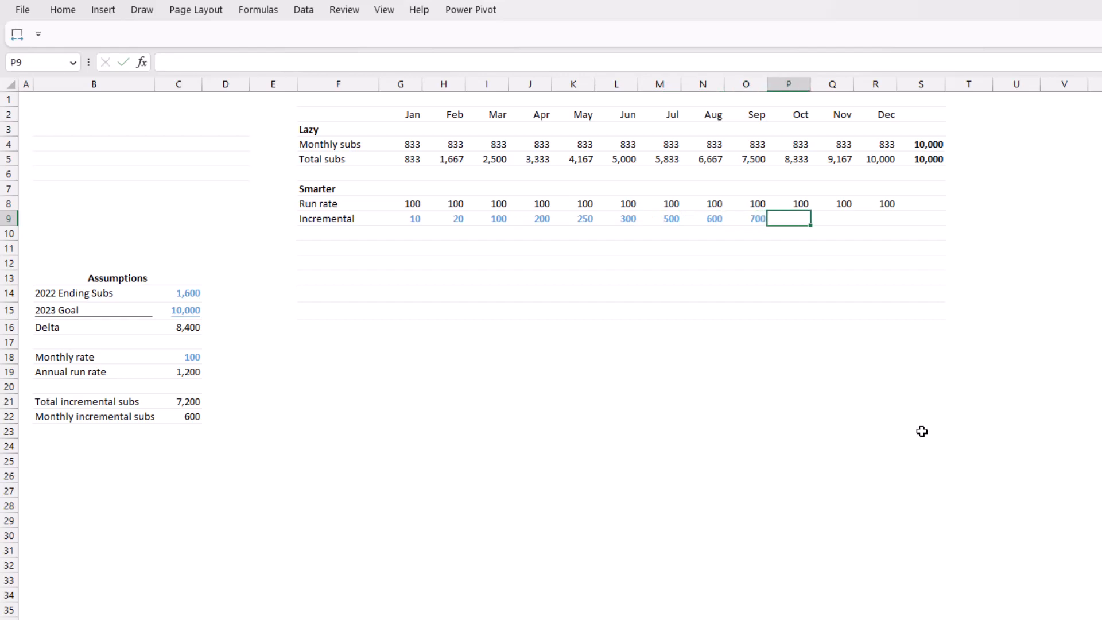
- Enter the Incremental values for October through December in row 9: 1200, 1500 and 1820
text(1200)
key(Tab)
text(1,50)
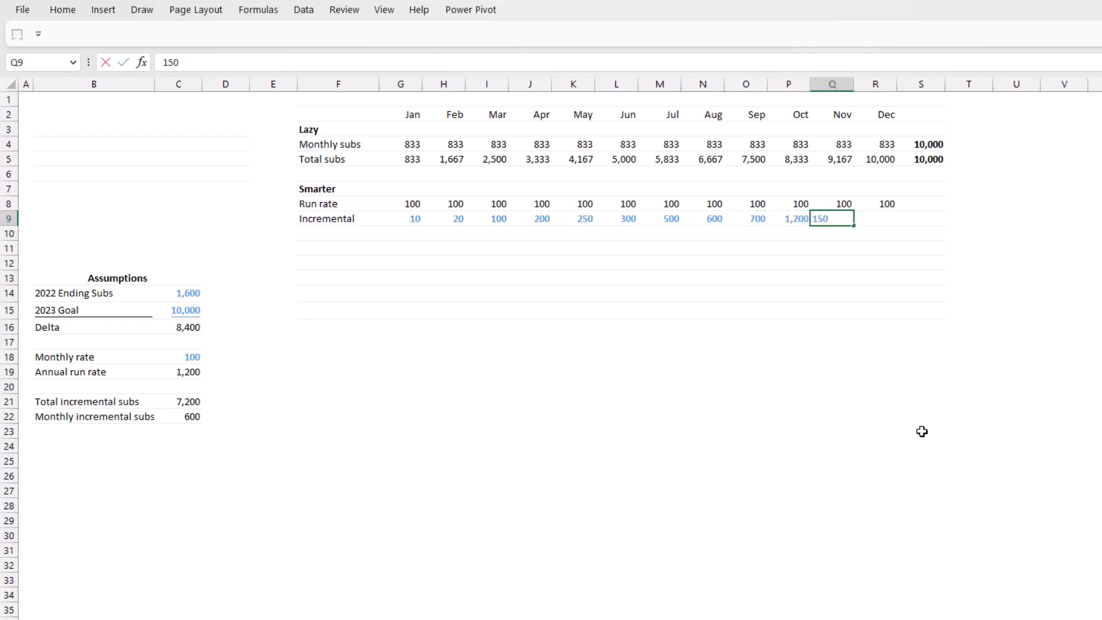
text(0)
key(Tab)
text(1820)
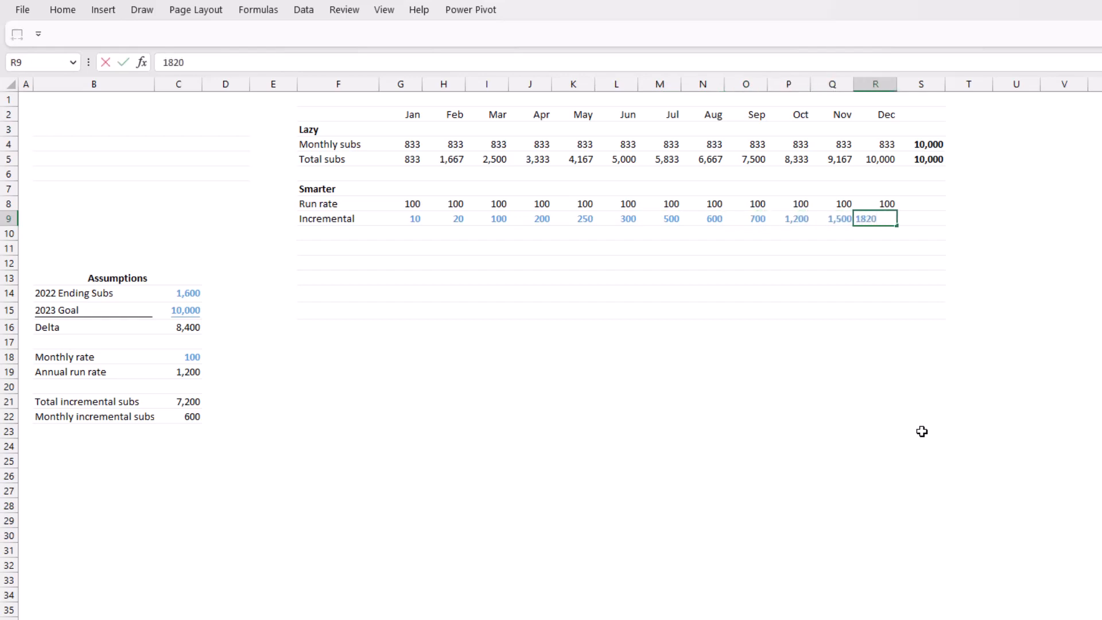
key(Tab)
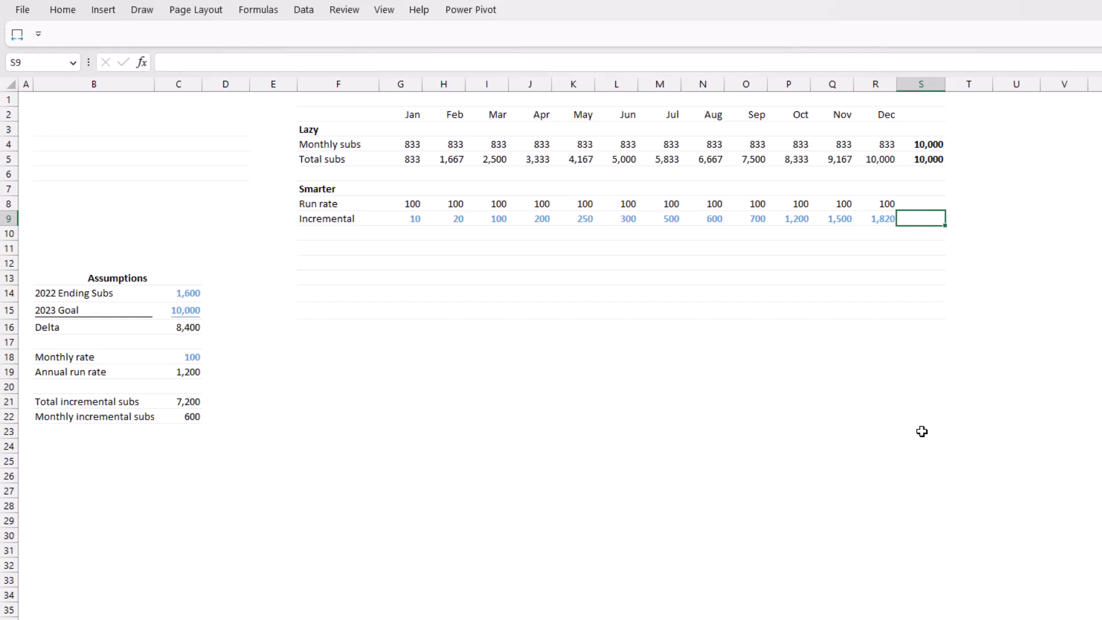
- Enter the label Sub count in F10 beneath Incremental
key(ctrl+Left)
key(ctrl+Left)
key(Down)
text(S)
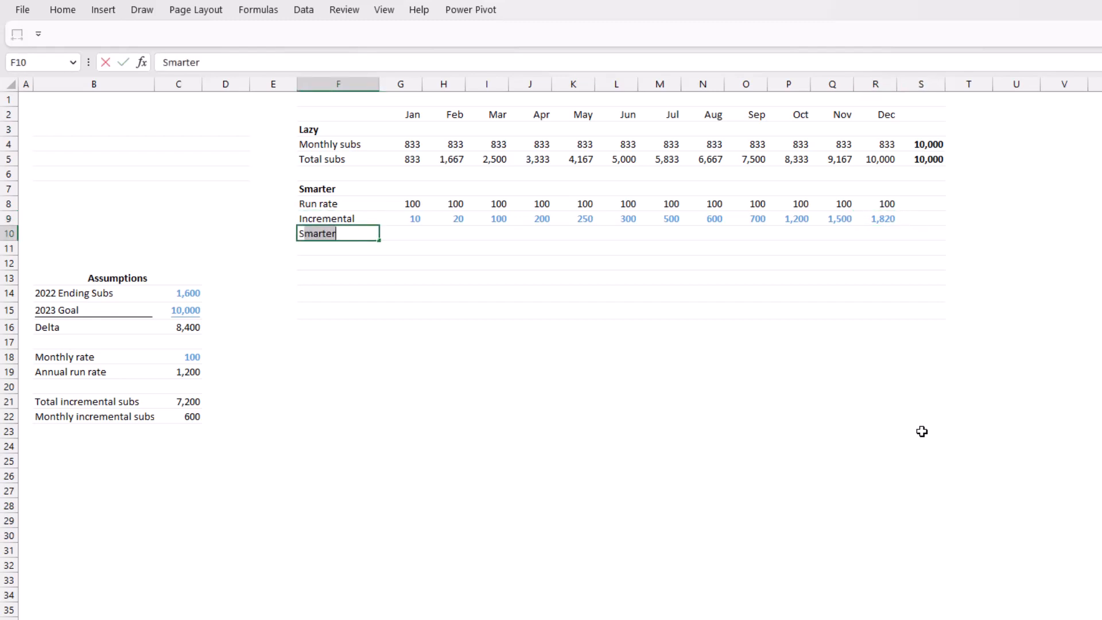
text(ub count)
key(Tab)
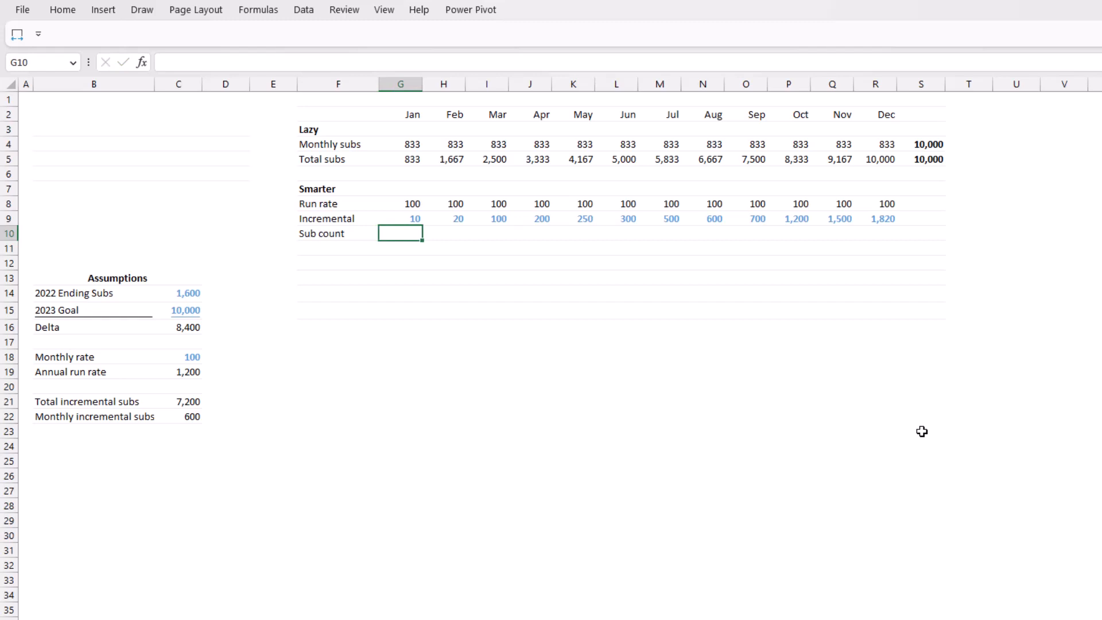
- Set January's Sub count in G10 to the 2022 ending subs plus January's run rate and incremental, +C14+G8+G9
text(+)
key(Left)
key(Left)
key(Left)
key(Down)
key(Left)
key(Down)
key(Down)
key(Down)
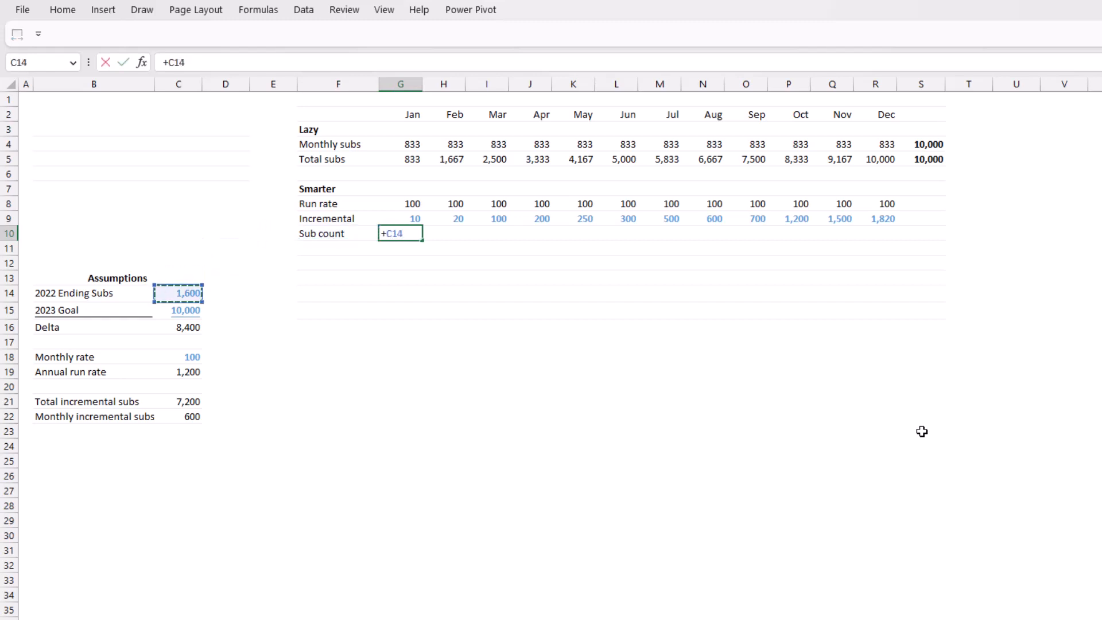
text(+)
key(Up)
key(Up)
text(+)
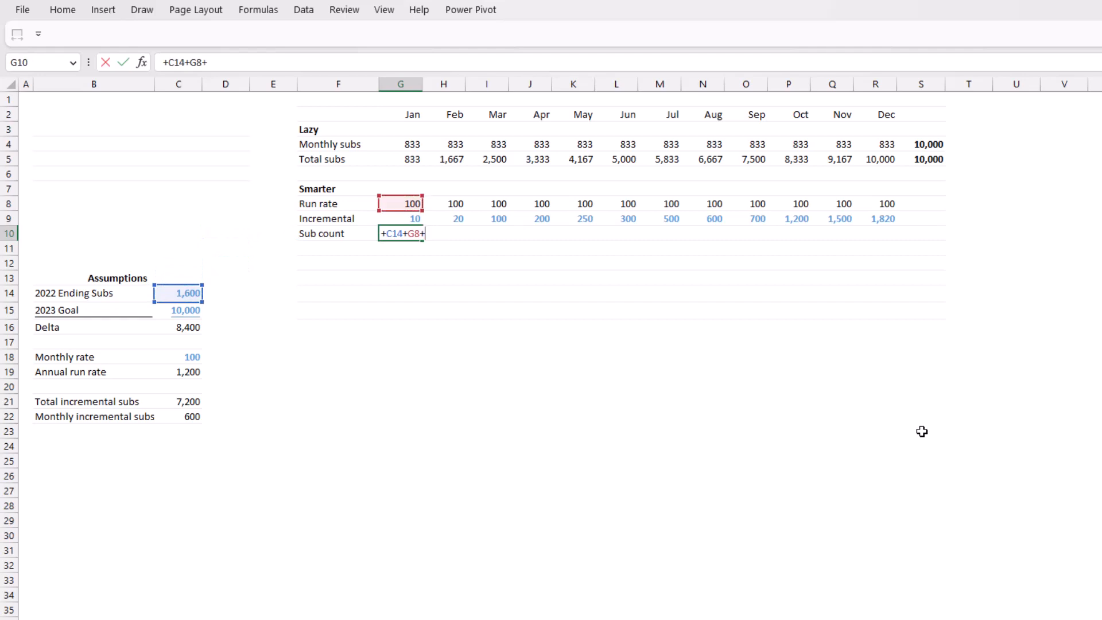
key(Up)
key(Tab)
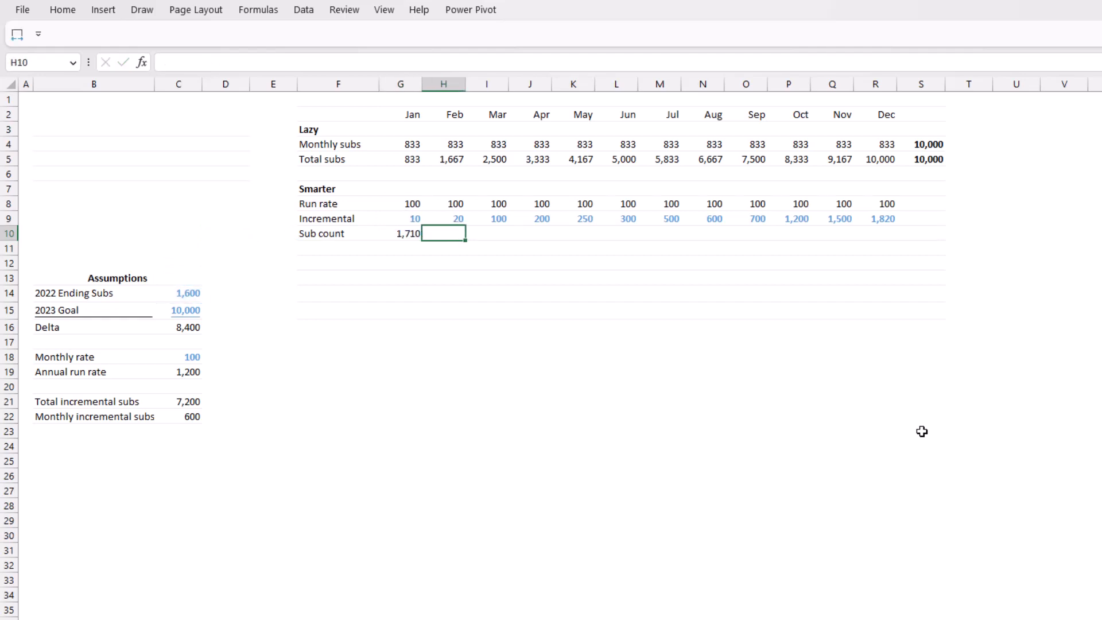
- Set February's Sub count in H10 to +G10+H8+H9 and fill the formula across through December in R10
text(+)
key(Left)
text(+)
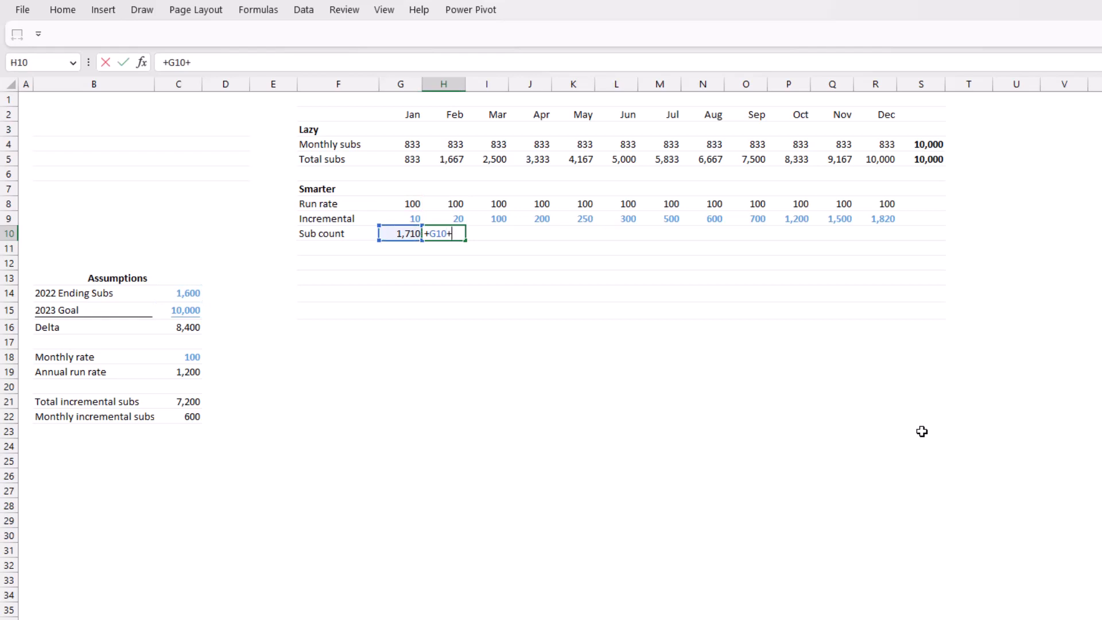
key(Up)
key(Up)
text(+)
key(Up)
key(Return)
key(Up)
key(Right)
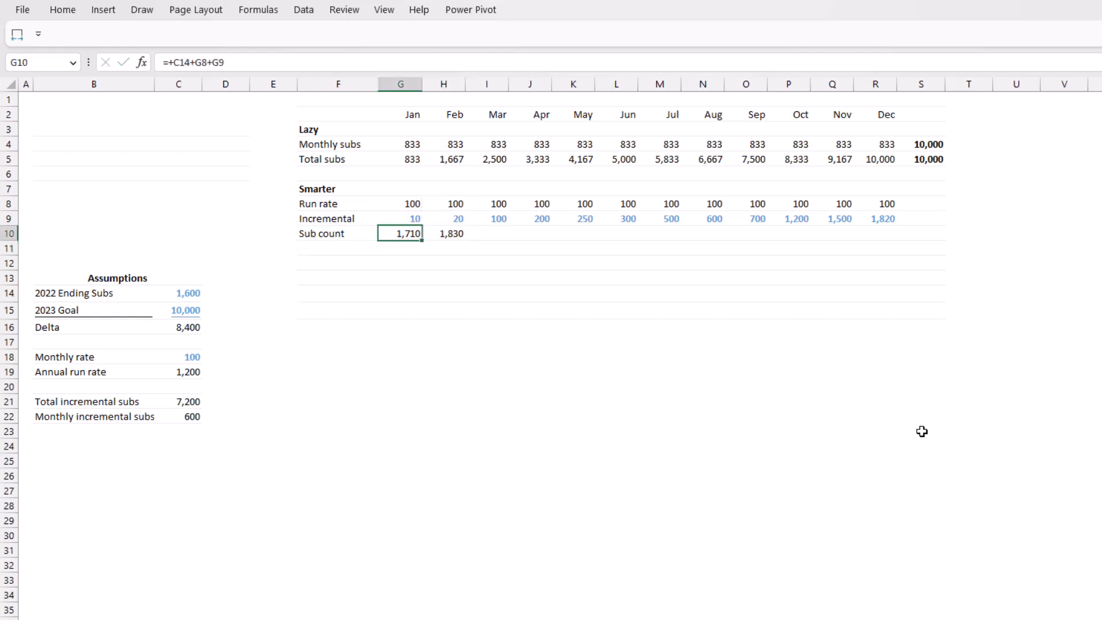
click(453, 238)
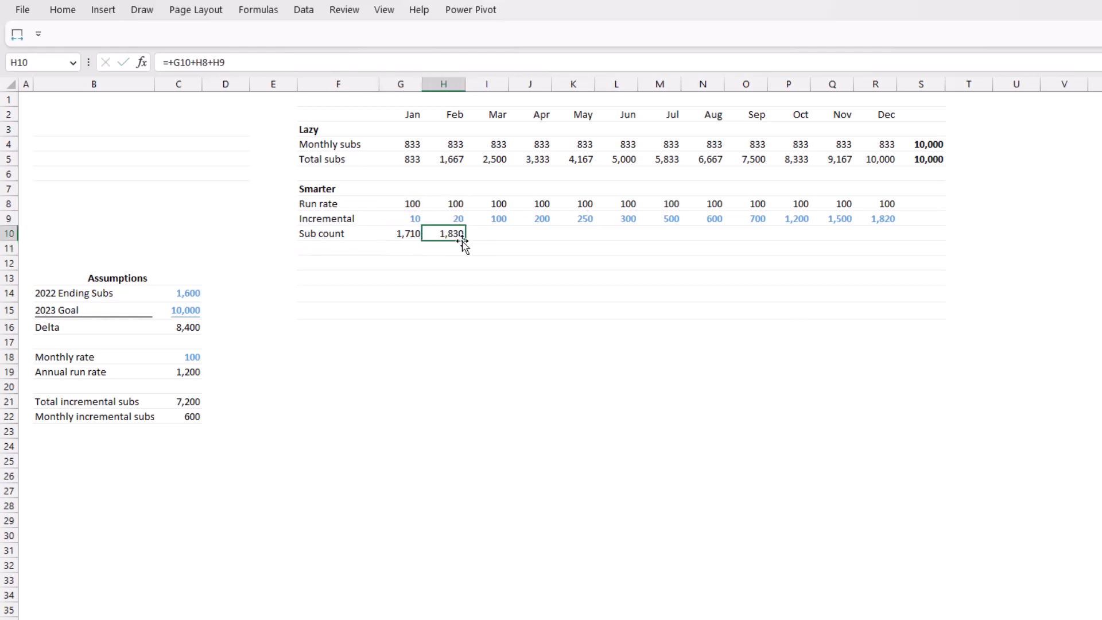
drag(465, 241, 886, 241)
- Set the year-end Sub count in S10 to December's count with the formula +R10
click(940, 232)
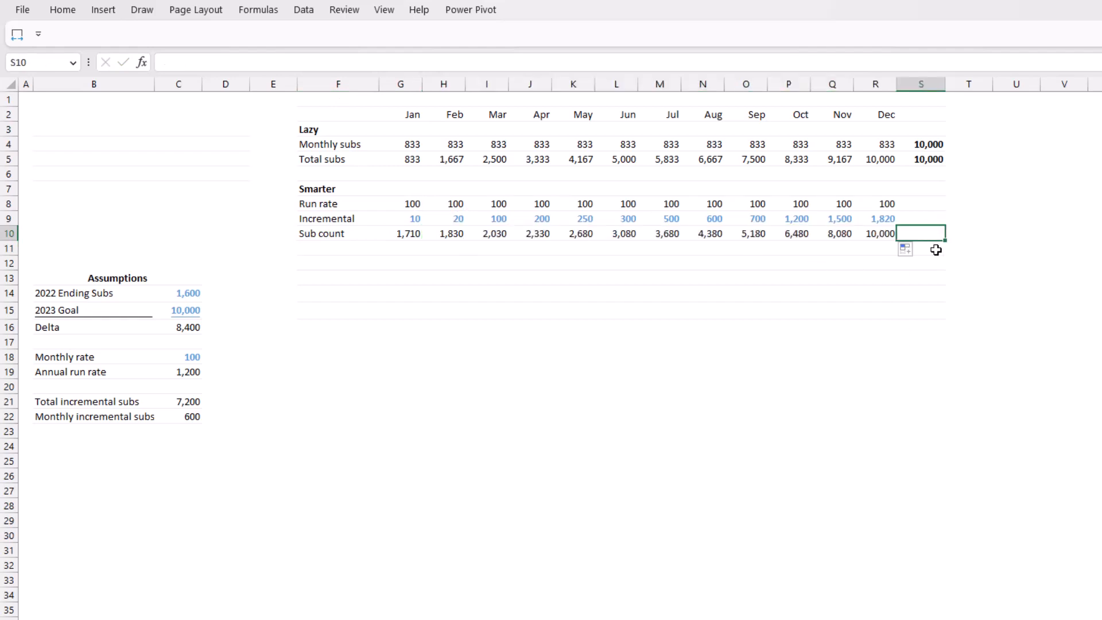
text(+)
key(Left)
key(Return)
- Sum the monthly Run rate values in S8 and the monthly Incremental values in S9
key(Up)
key(Up)
key(Up)
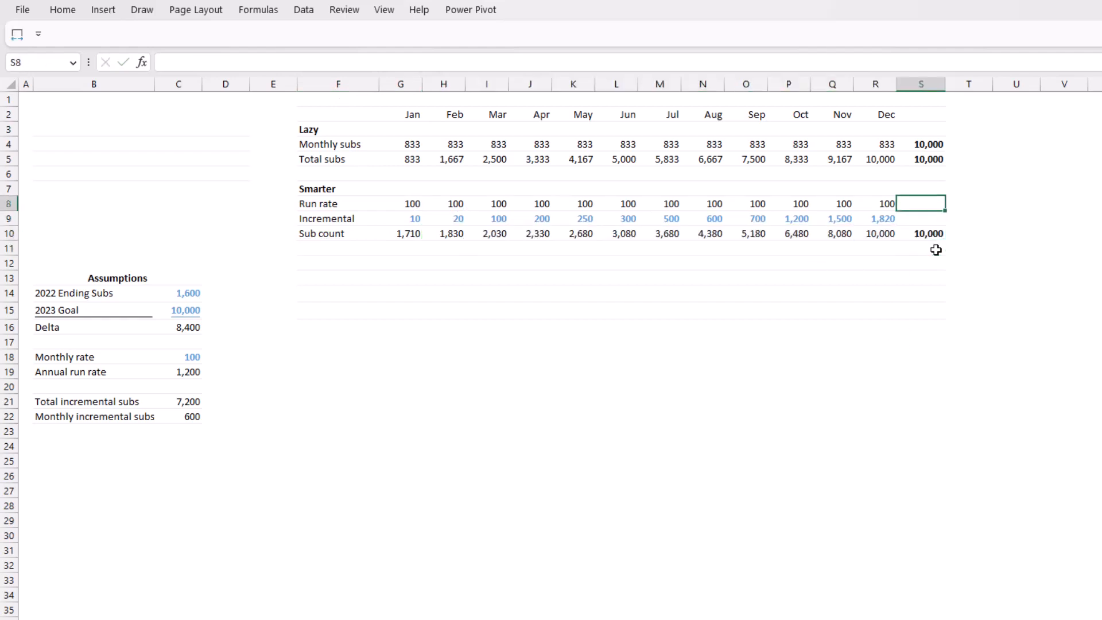
key(alt+equal)
key(Return)
key(alt+equal)
key(Return)
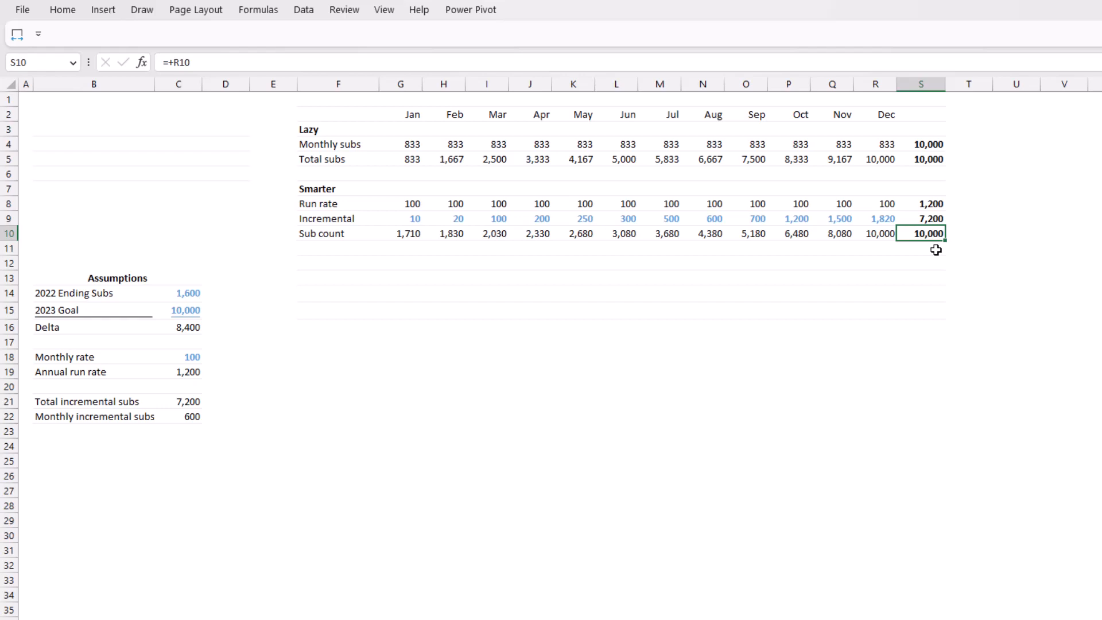
- Enter the label Actual in F11 beneath Sub count
key(ctrl+Left)
key(Down)
text(Actual)
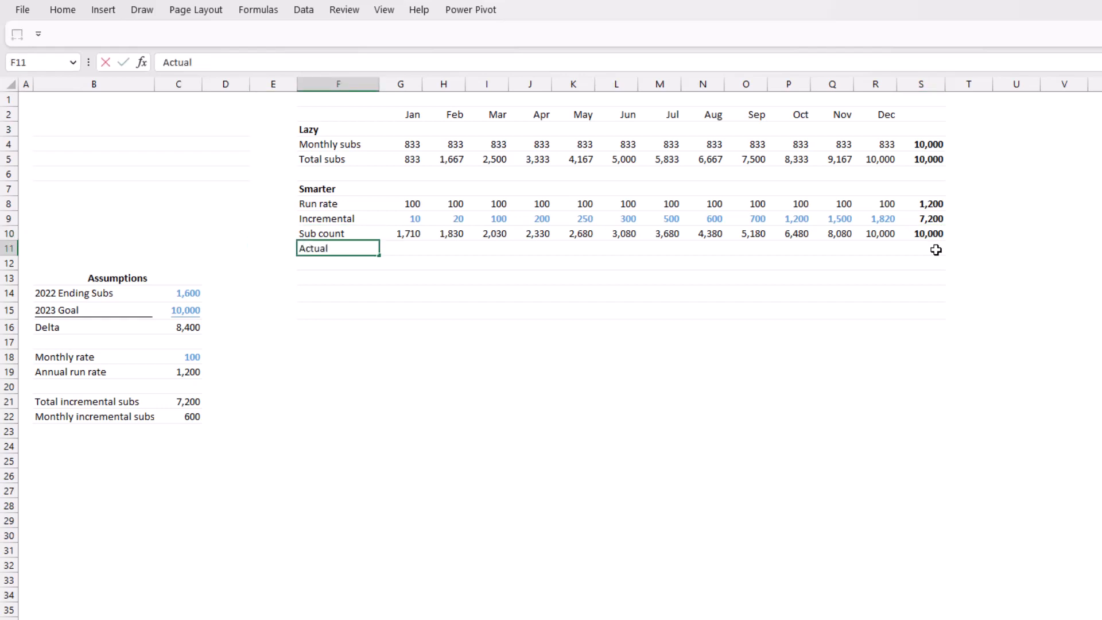
key(Tab)
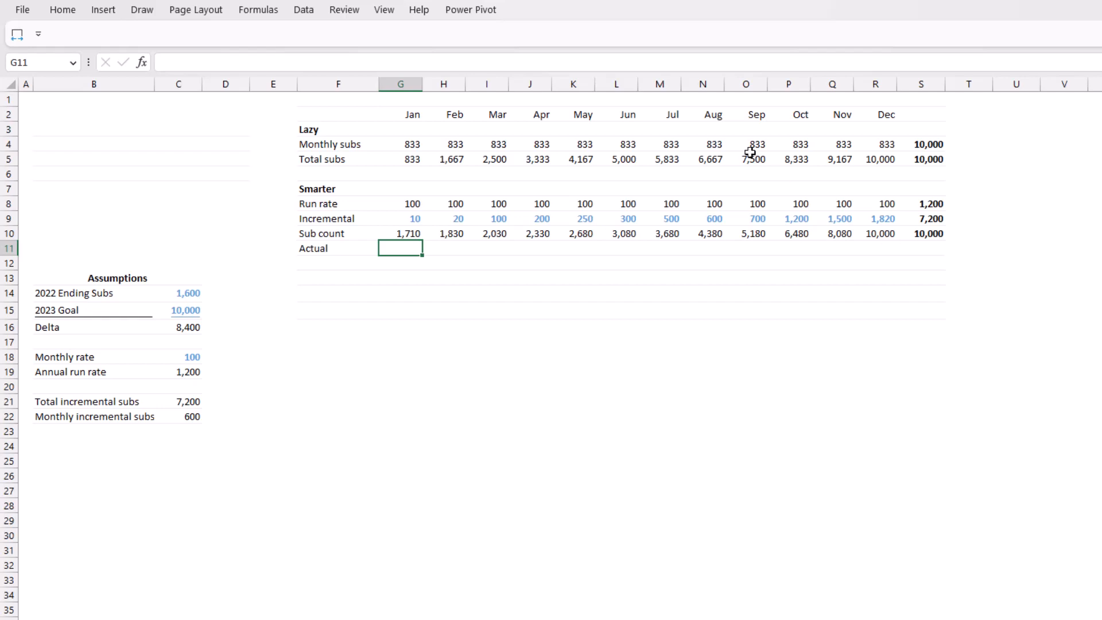
- Enter the title Goal Tracker in B3 with the row labels Actual in B5 and Remaining in B6
click(72, 134)
text(Goal Tracker)
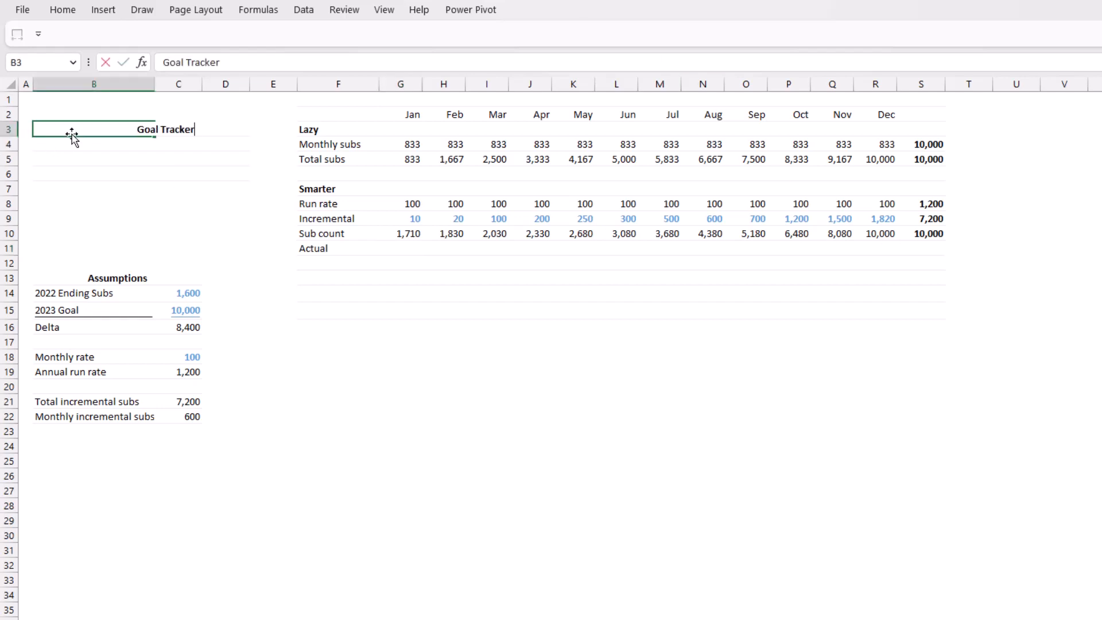
key(Return)
key(Return)
text(Actual)
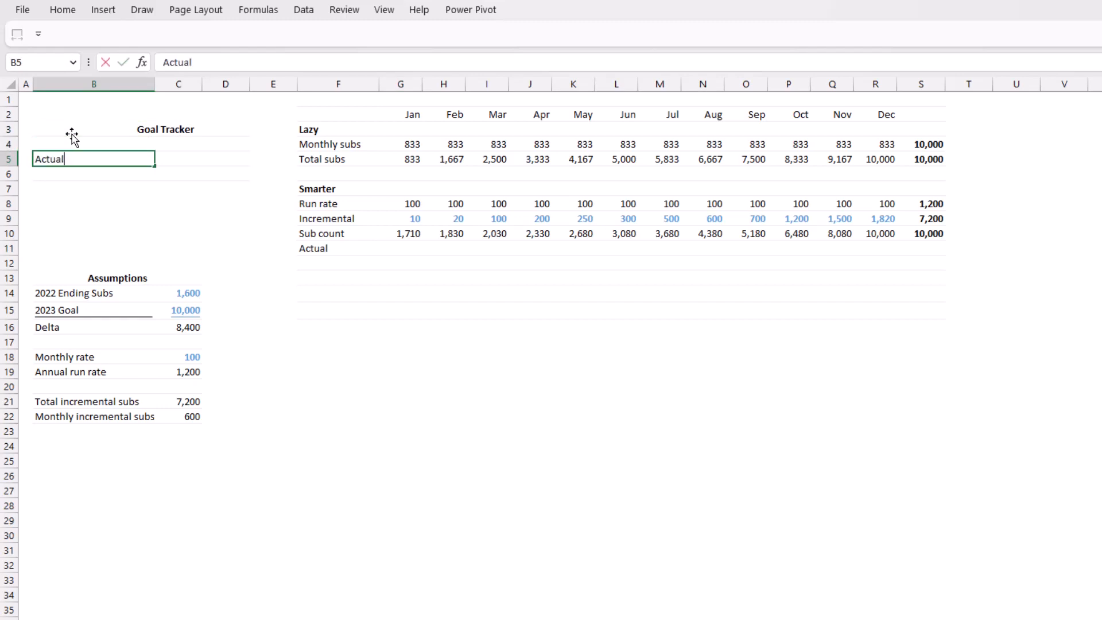
key(Return)
text(Remaining)
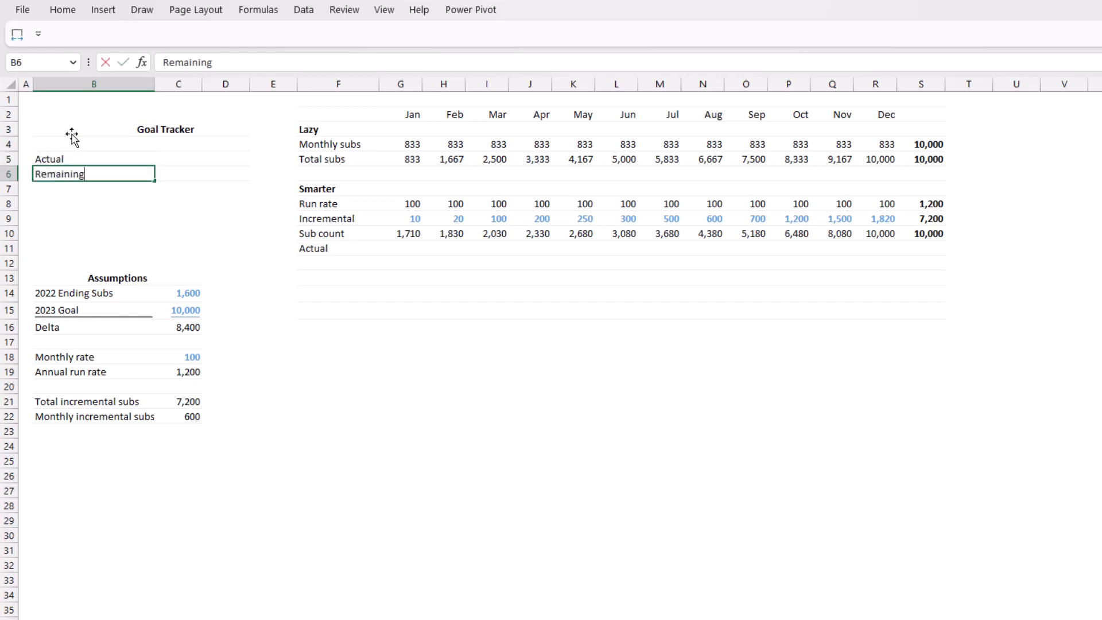
- Enter the Goal Tracker column headings YTD in C4 and YTD % in D4
key(Up)
key(Right)
key(Up)
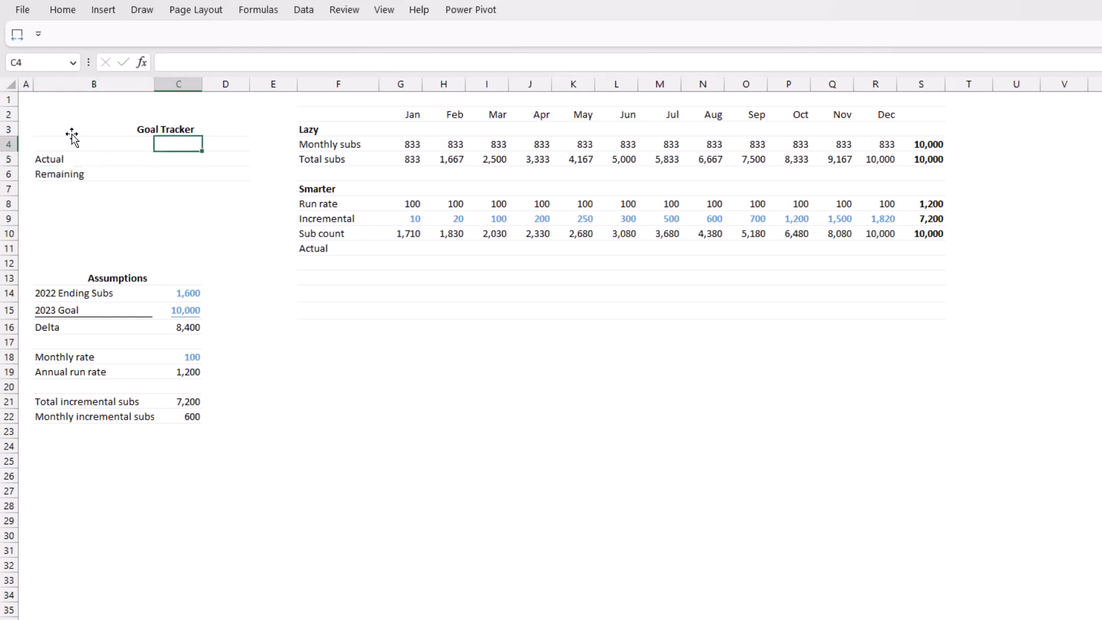
text(YTD)
key(Tab)
text(YTD)
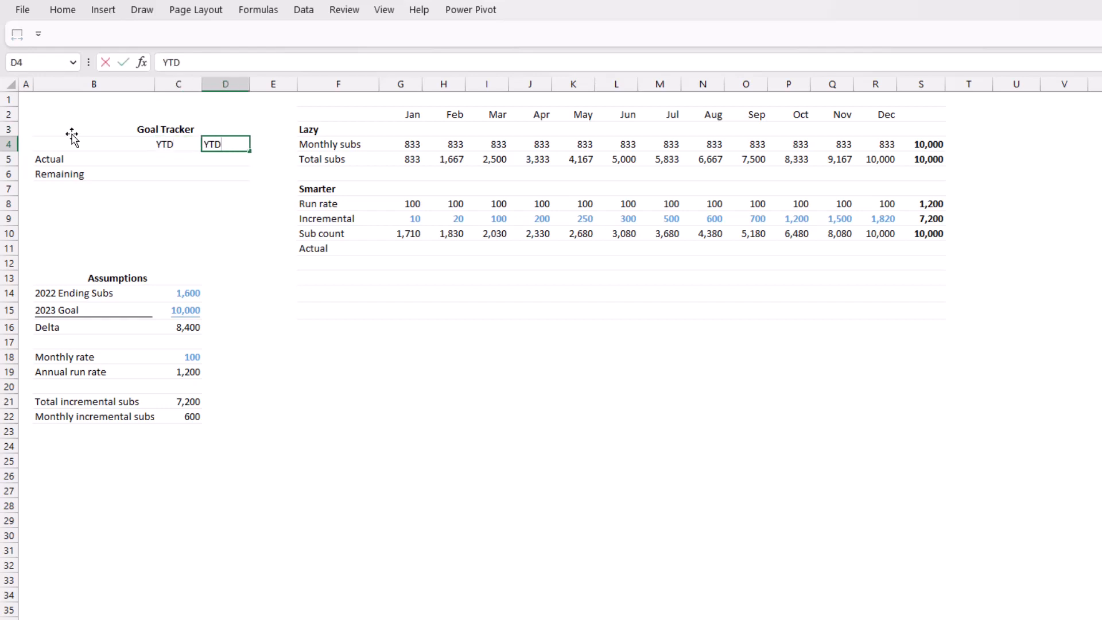
text( %)
key(Return)
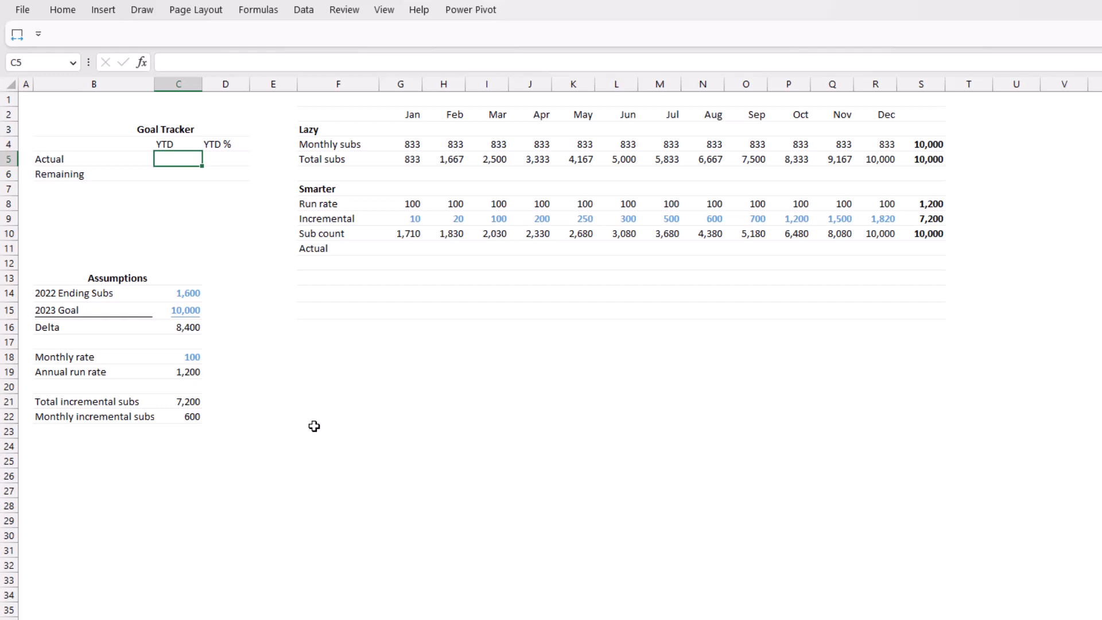
- Start an XLOOKUP formula in C5 for the YTD Actual with MONTH(TODAY())-1 as the lookup value
text(+xl)
key(Tab)
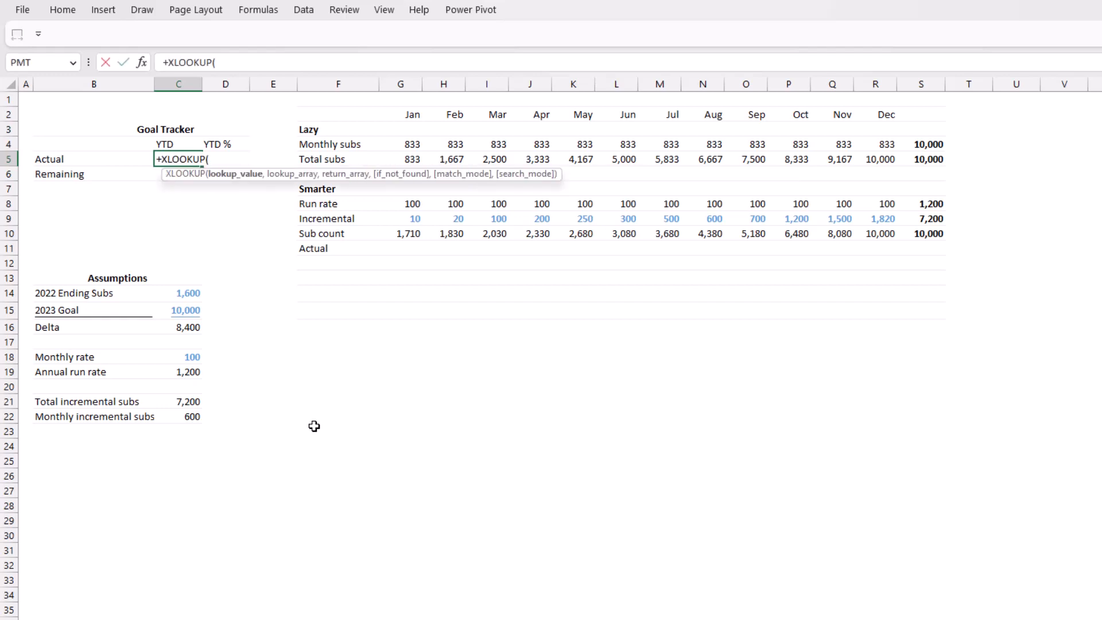
text(mon)
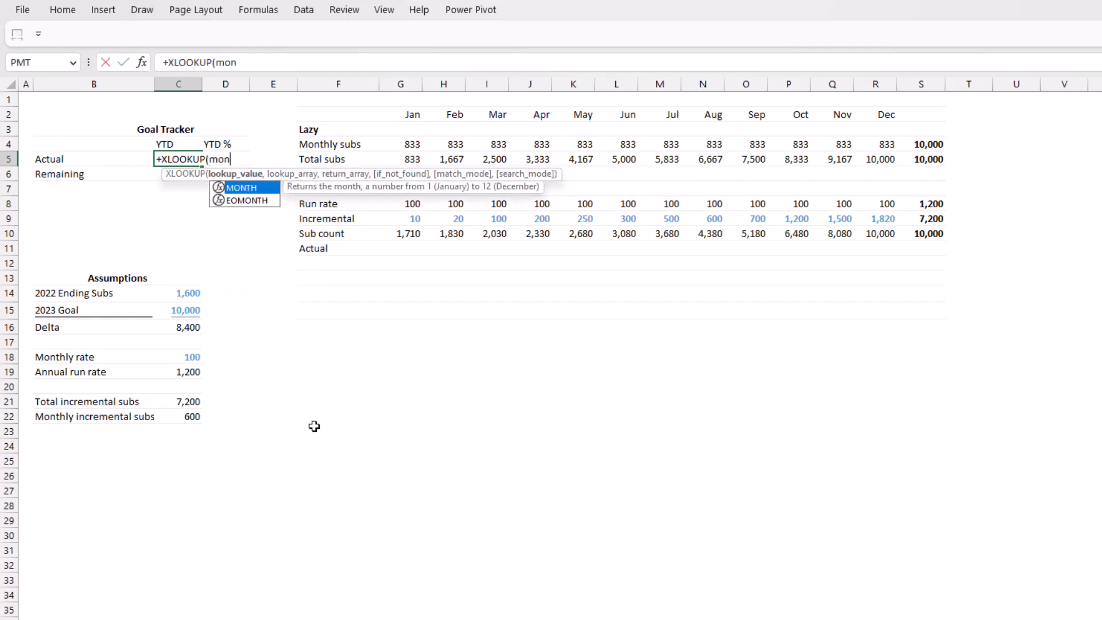
key(Tab)
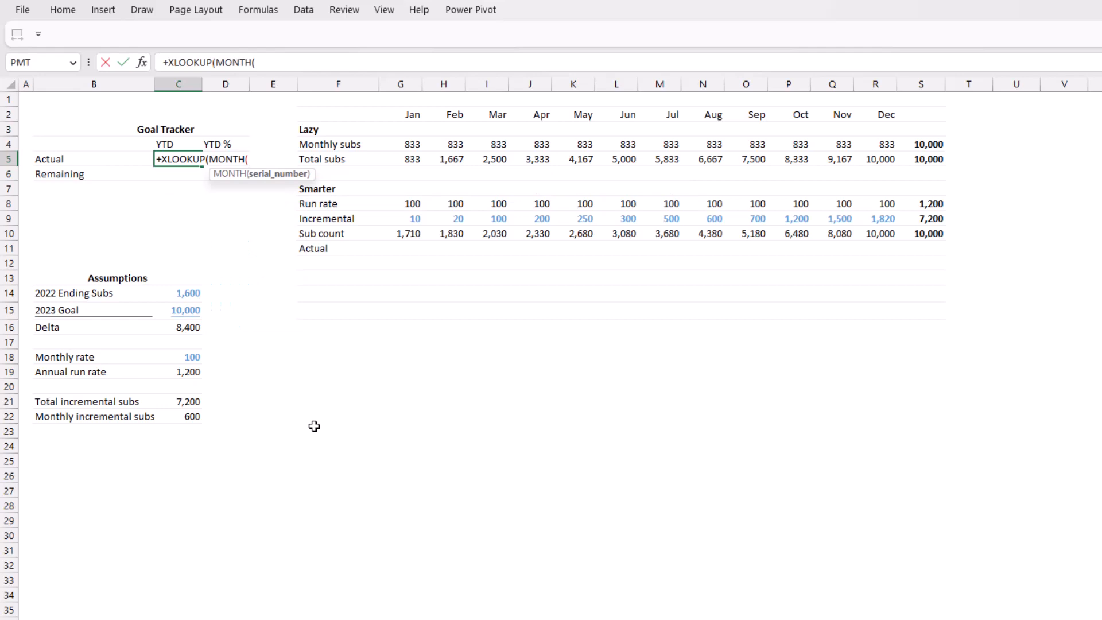
text(toda)
key(Tab)
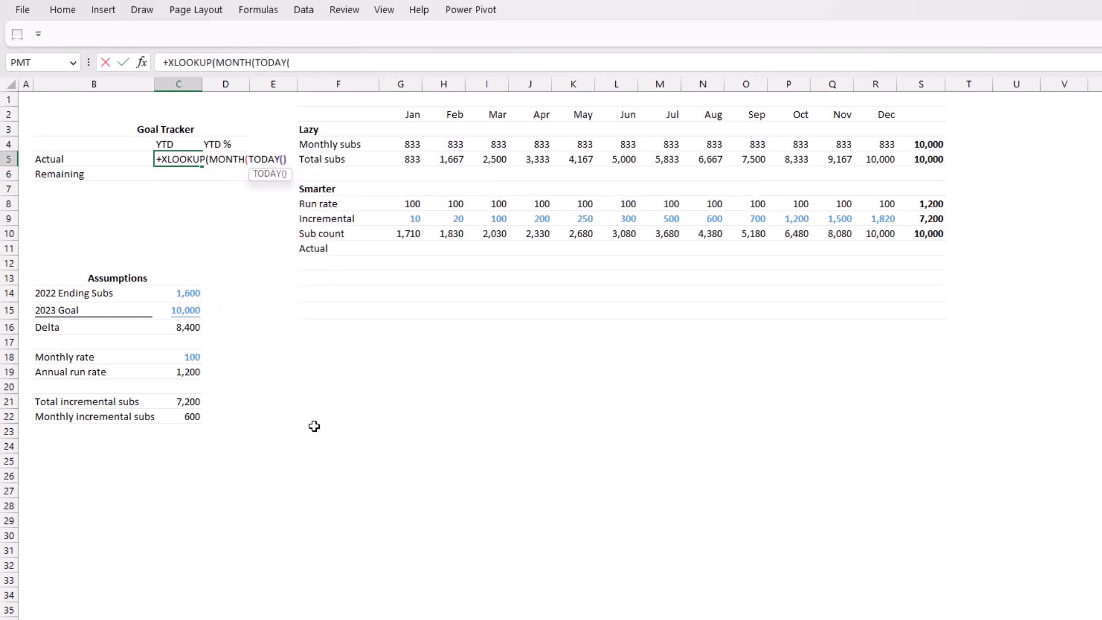
text())-1)
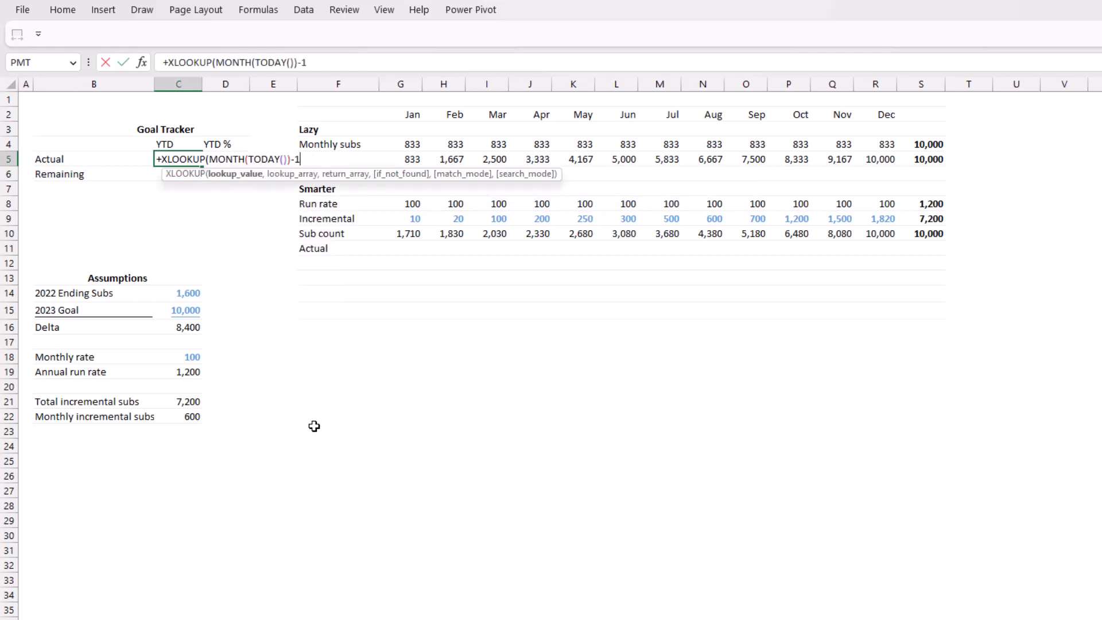
- Complete the C5 XLOOKUP with the lookup array MONTH($G$2:$R$2) and the Actual row $G$11:$R$11 as the return array
text(,mo)
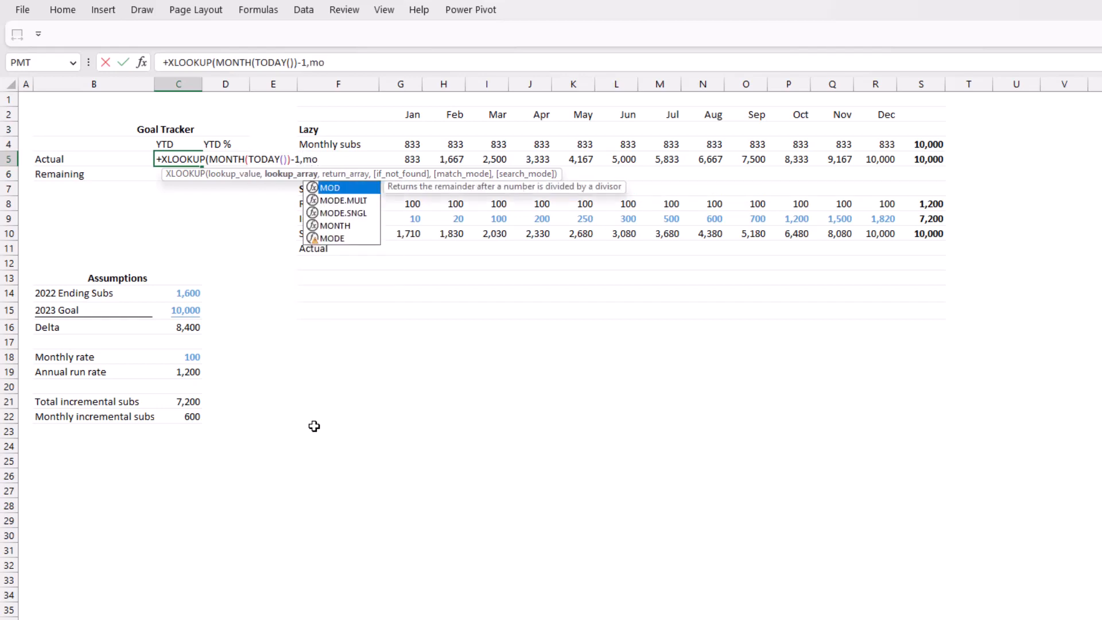
text(n)
key(Tab)
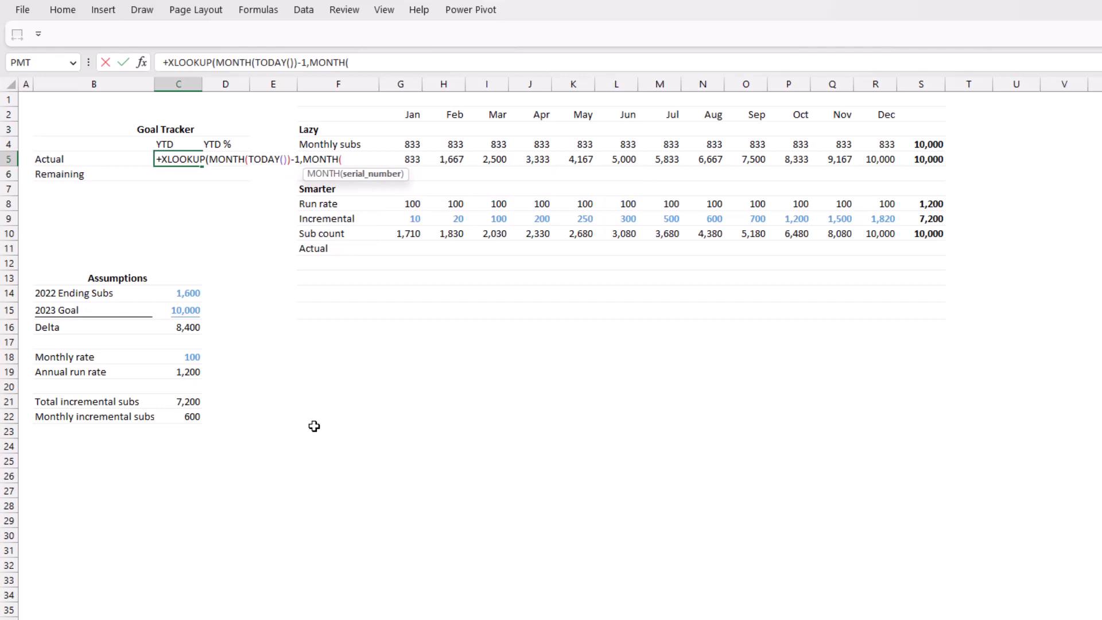
drag(415, 113, 880, 115)
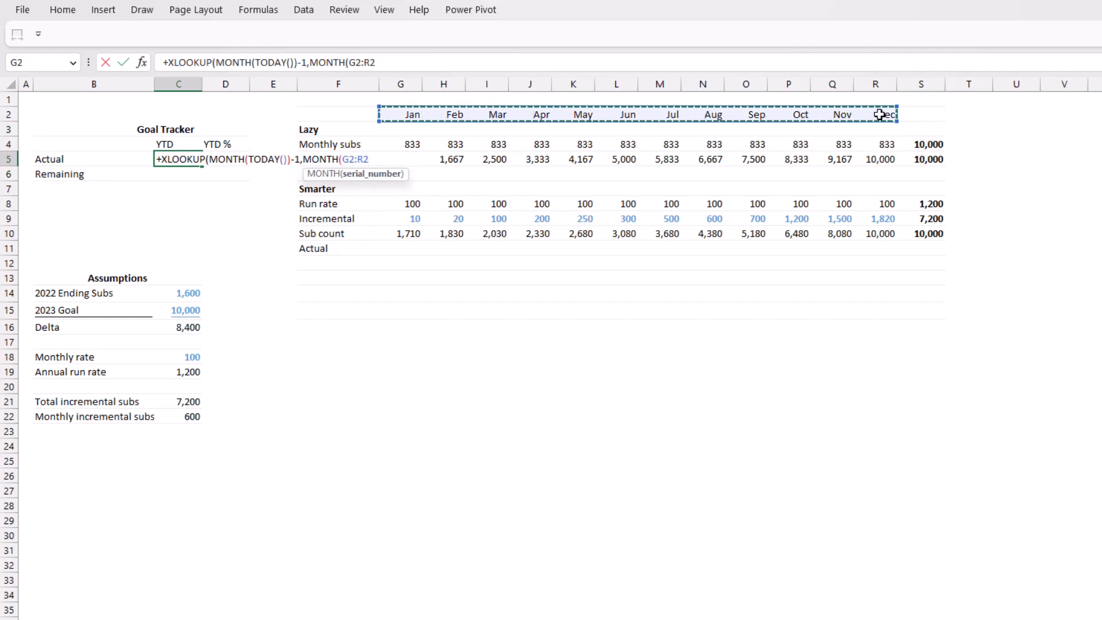
key(F4)
text())
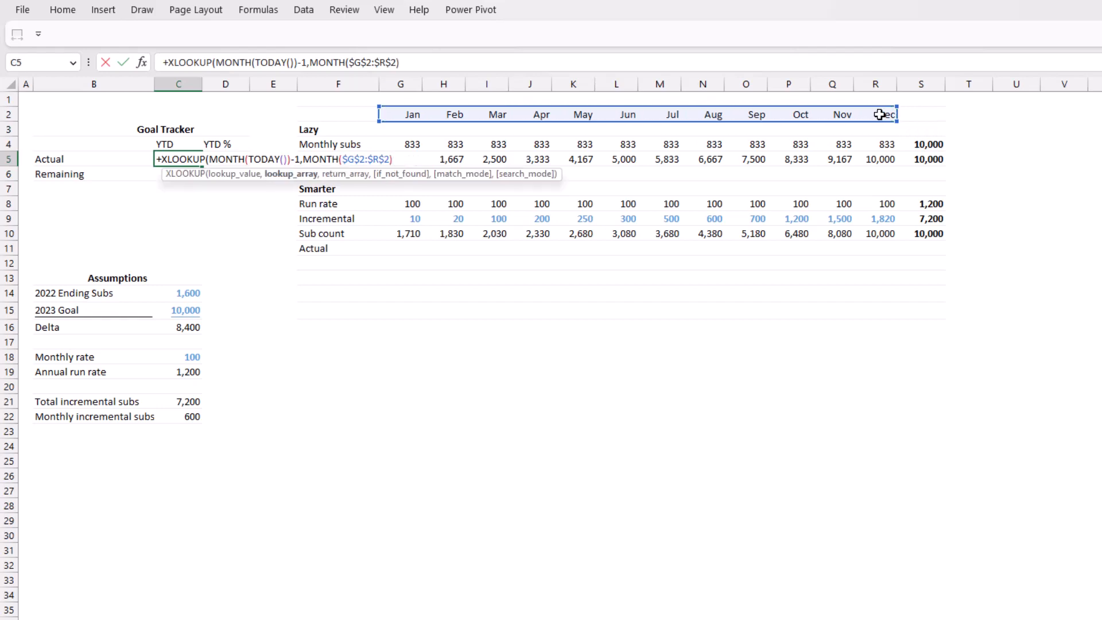
text(,)
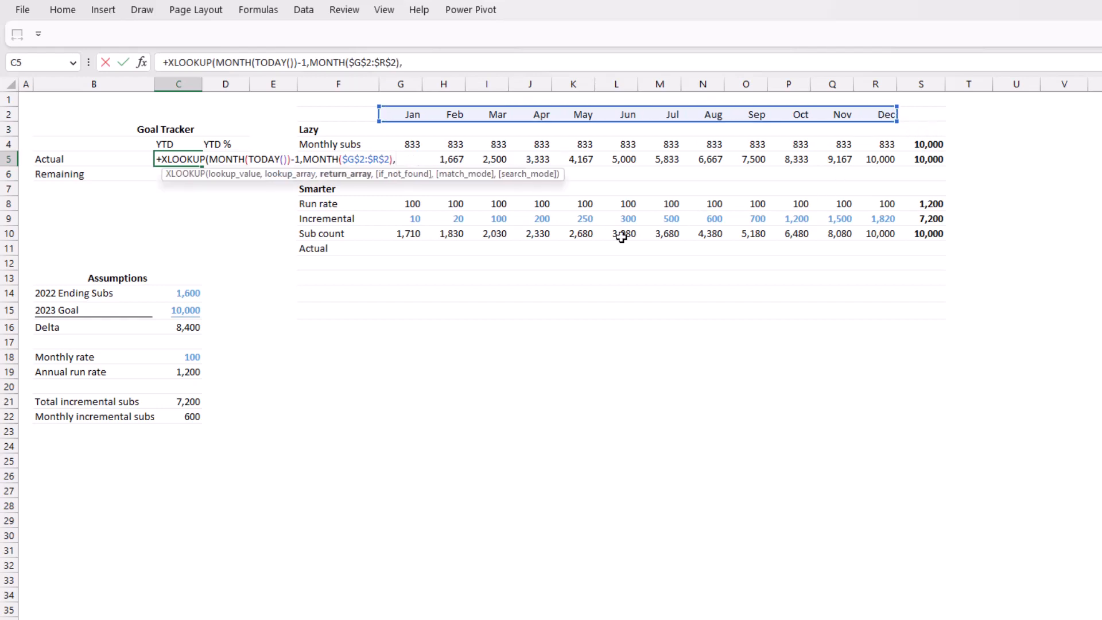
drag(411, 246, 887, 249)
key(F4)
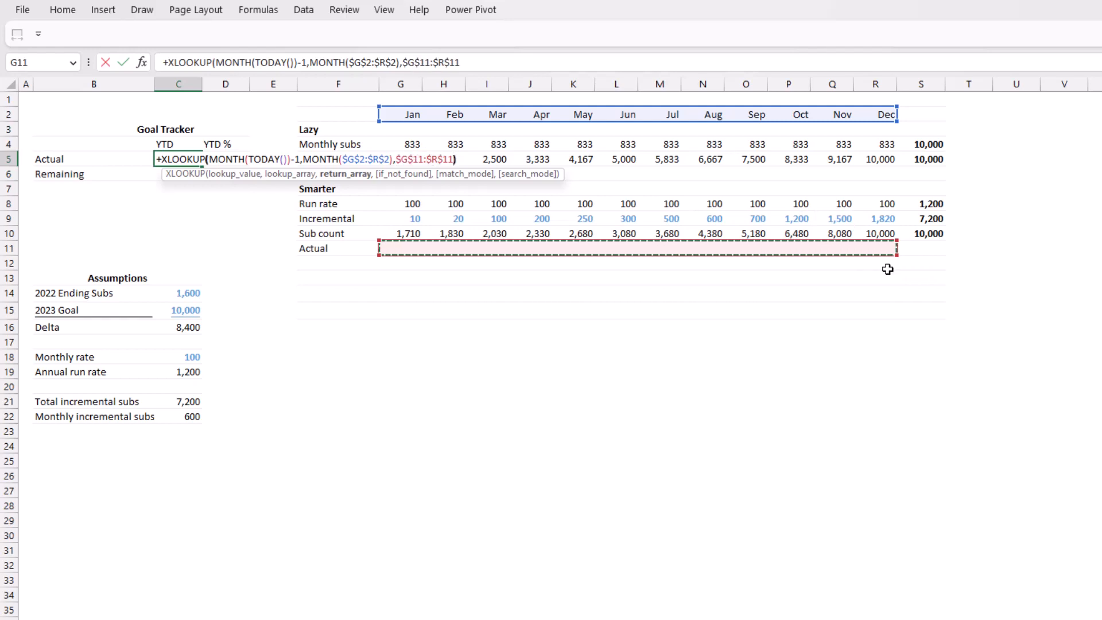
text())
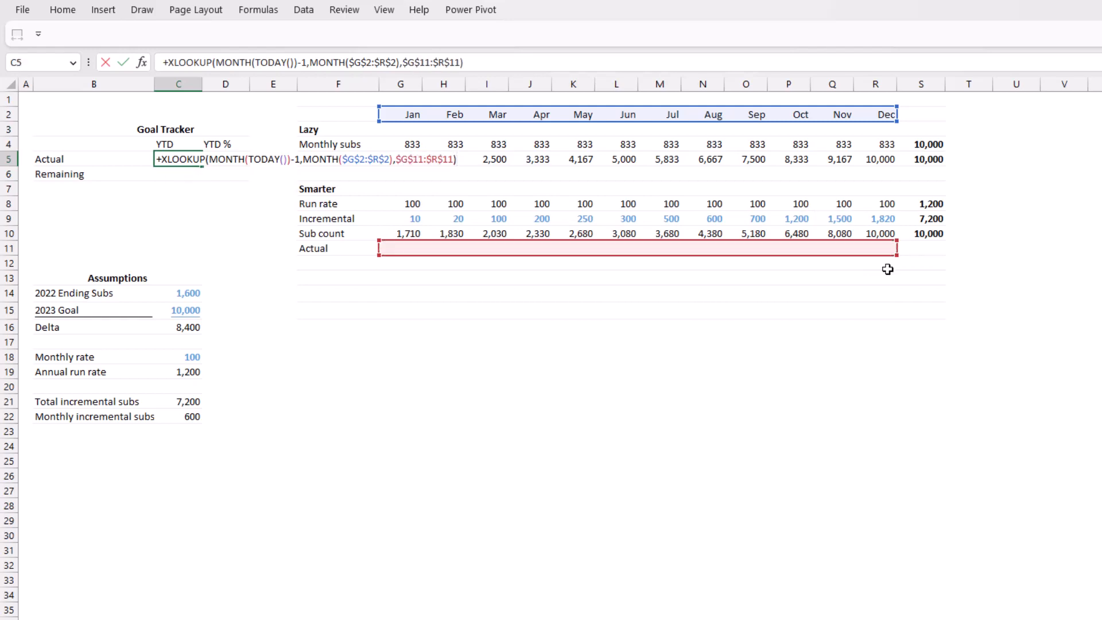
key(Return)
- Replace the MONTH(TODAY())-1 lookup value in the C5 XLOOKUP with its evaluated result, 11
key(Up)
key(F2)
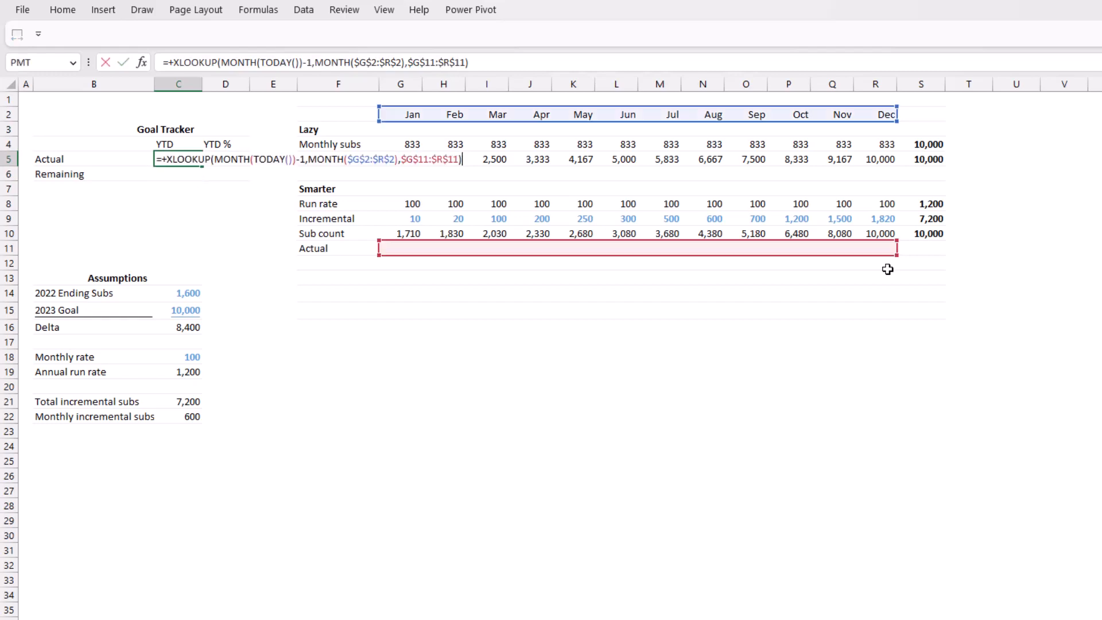
drag(216, 162, 306, 162)
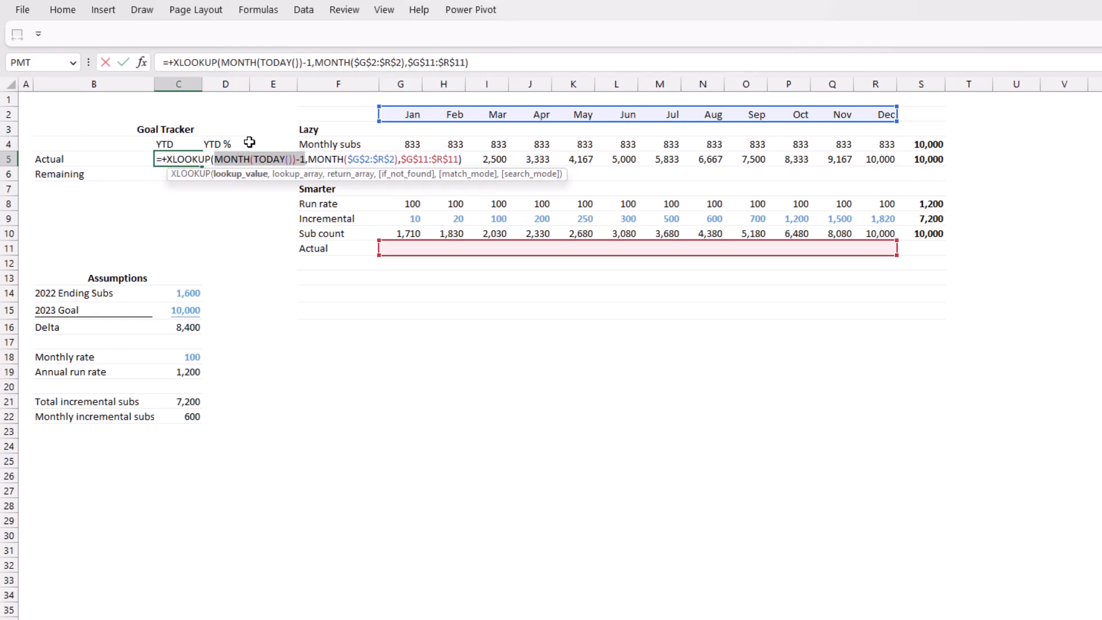
key(F9)
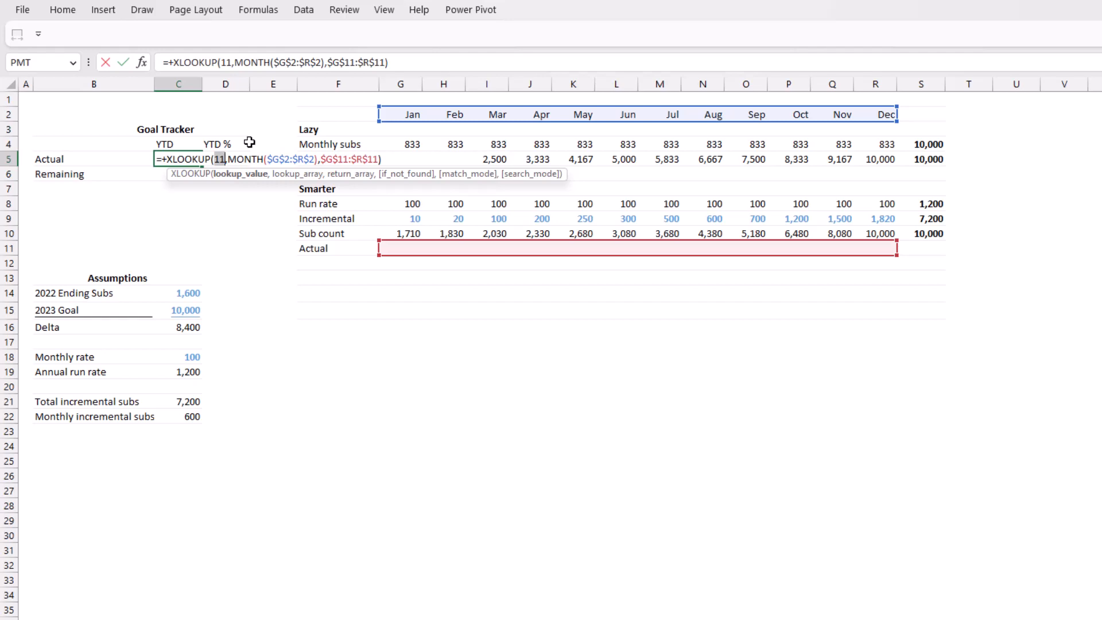
key(Return)
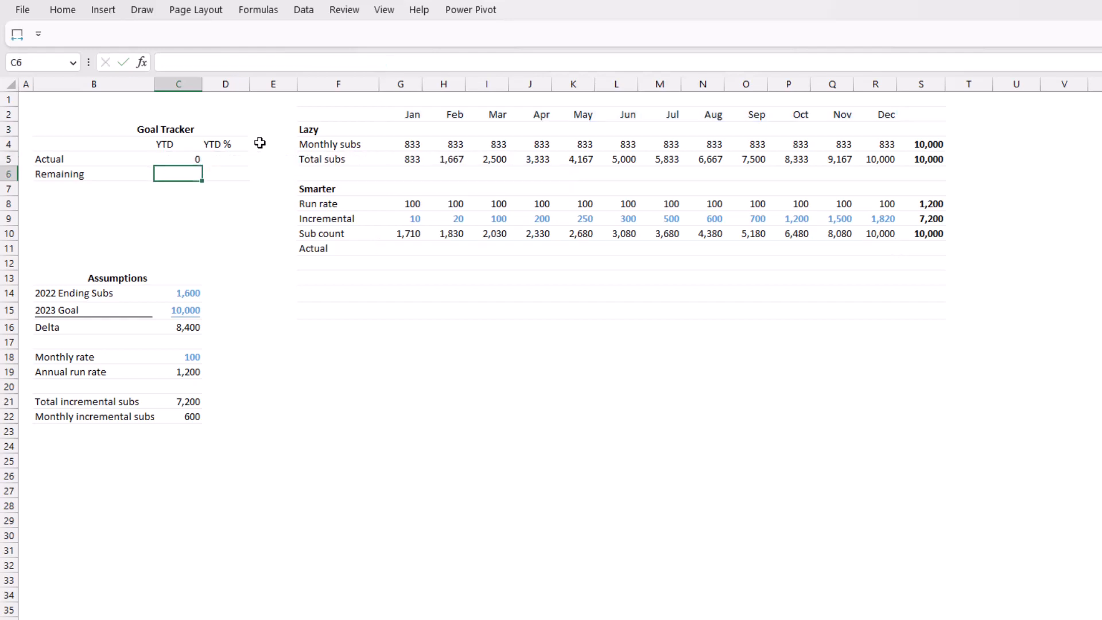
- Enter 250 as the November Actual in Q11
click(838, 247)
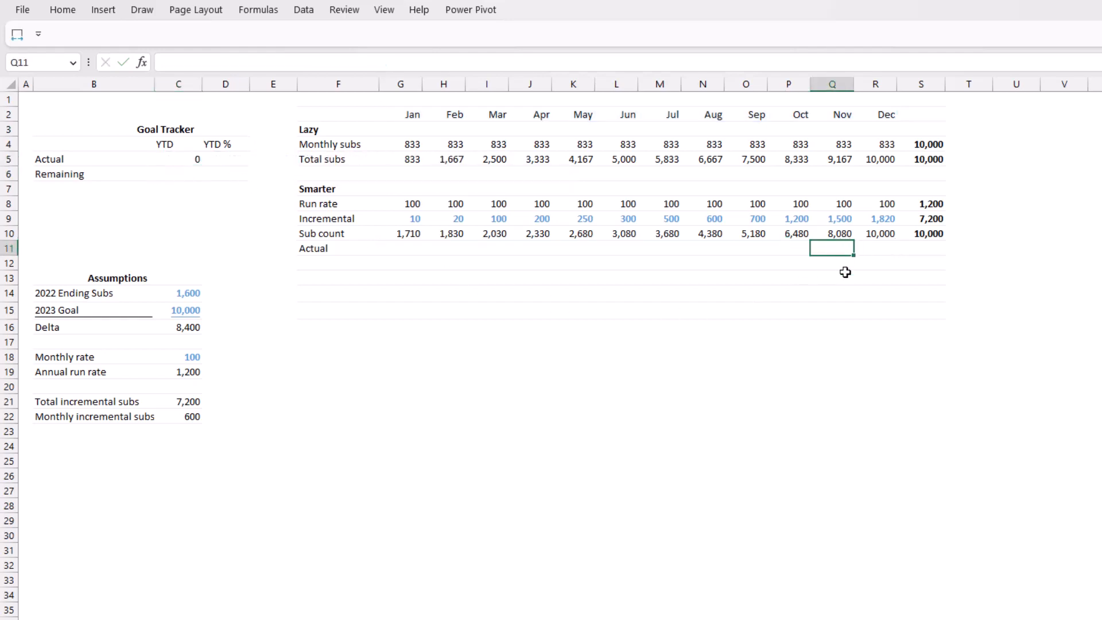
text(250)
key(Return)
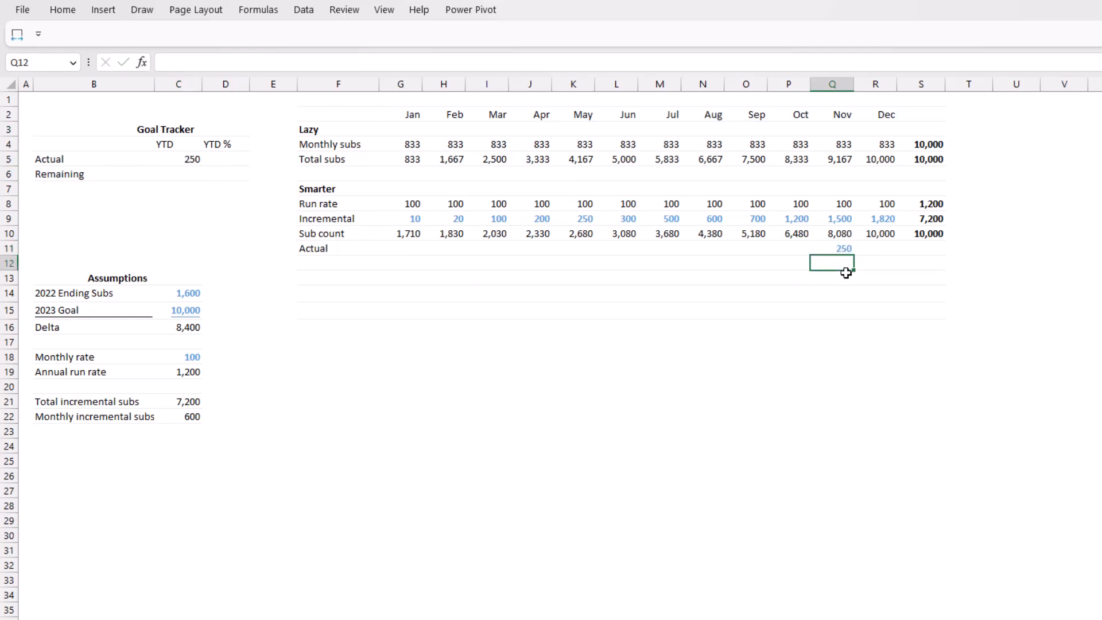
- Duplicate the C5 XLOOKUP into C6 for Remaining and change its return array to the Sub count row $G$10:$R$10
click(174, 159)
key(F2)
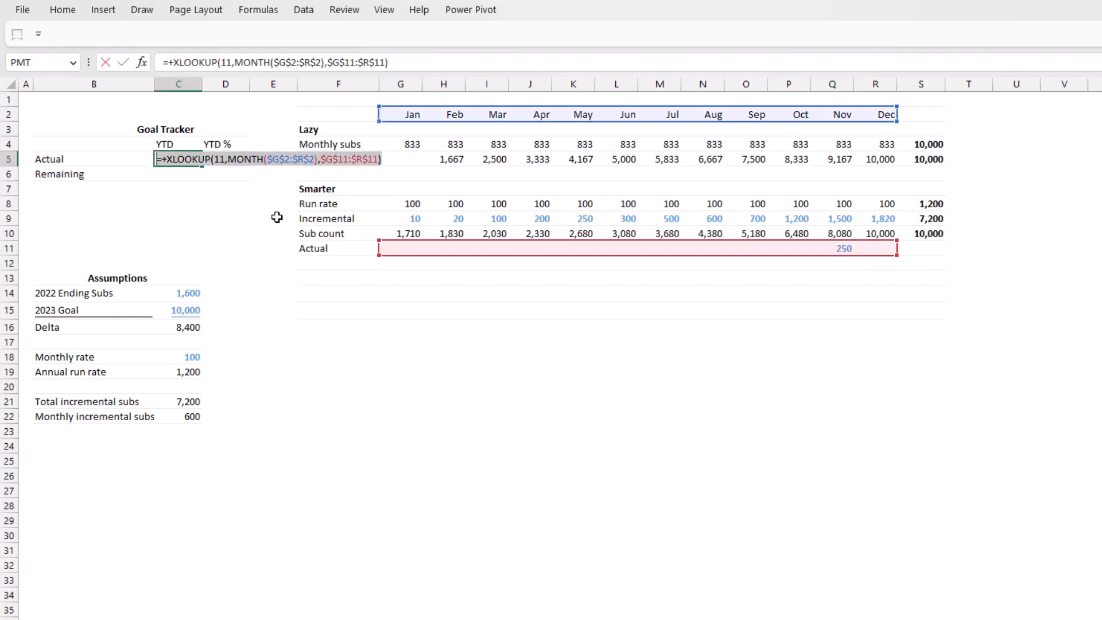
key(Return)
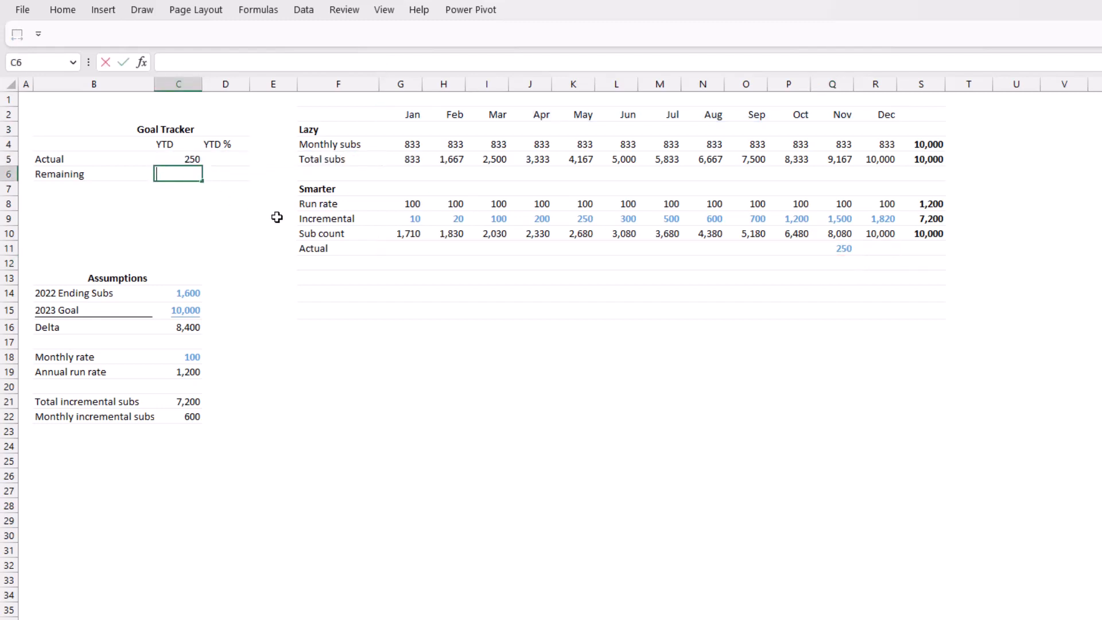
key(ctrl+apostrophe)
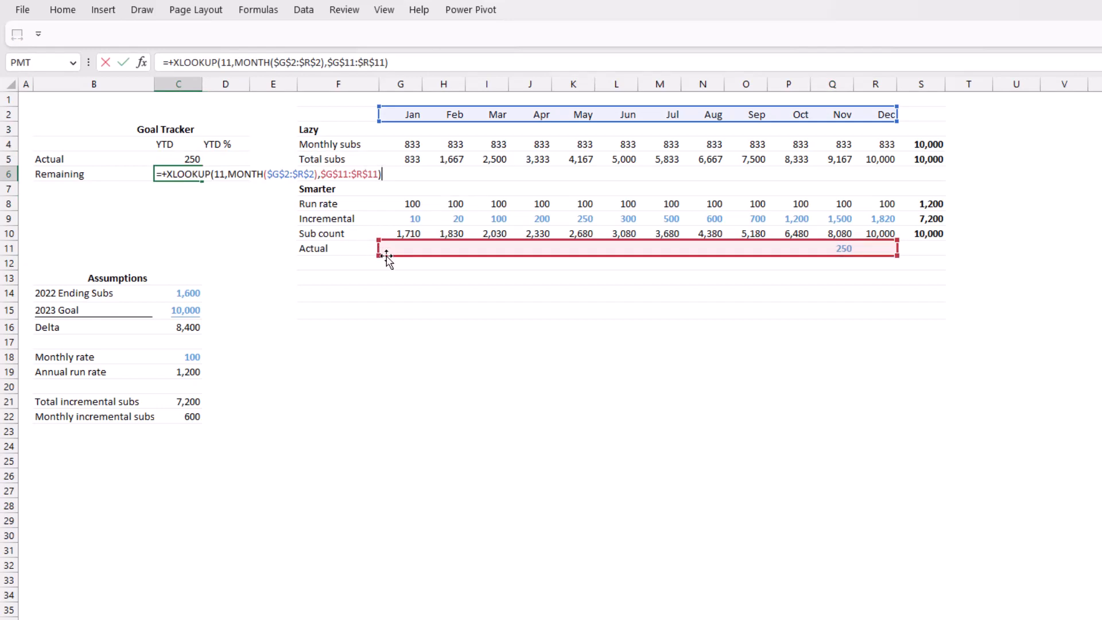
drag(391, 253, 390, 239)
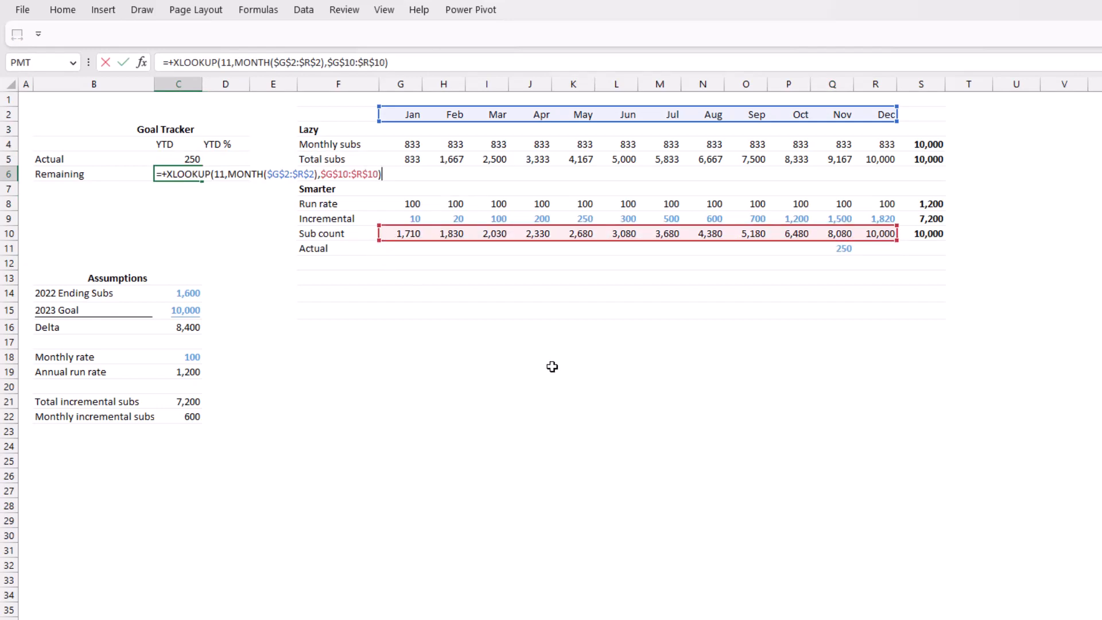
key(Return)
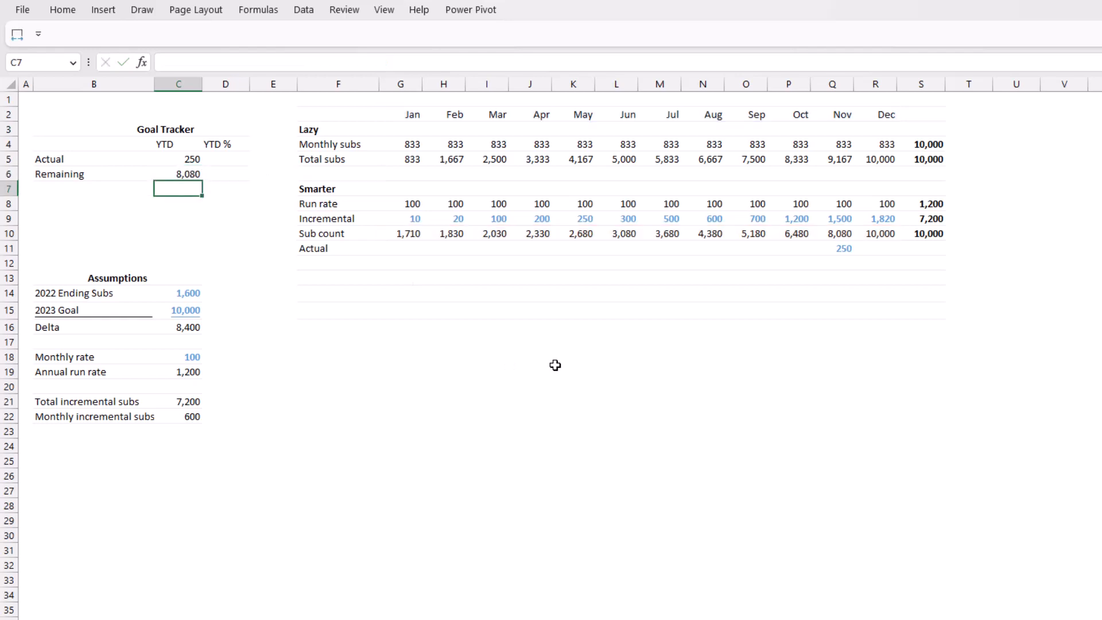
- Subtract the YTD Actual in C5 from the XLOOKUP in the Remaining cell C6
key(Up)
key(F2)
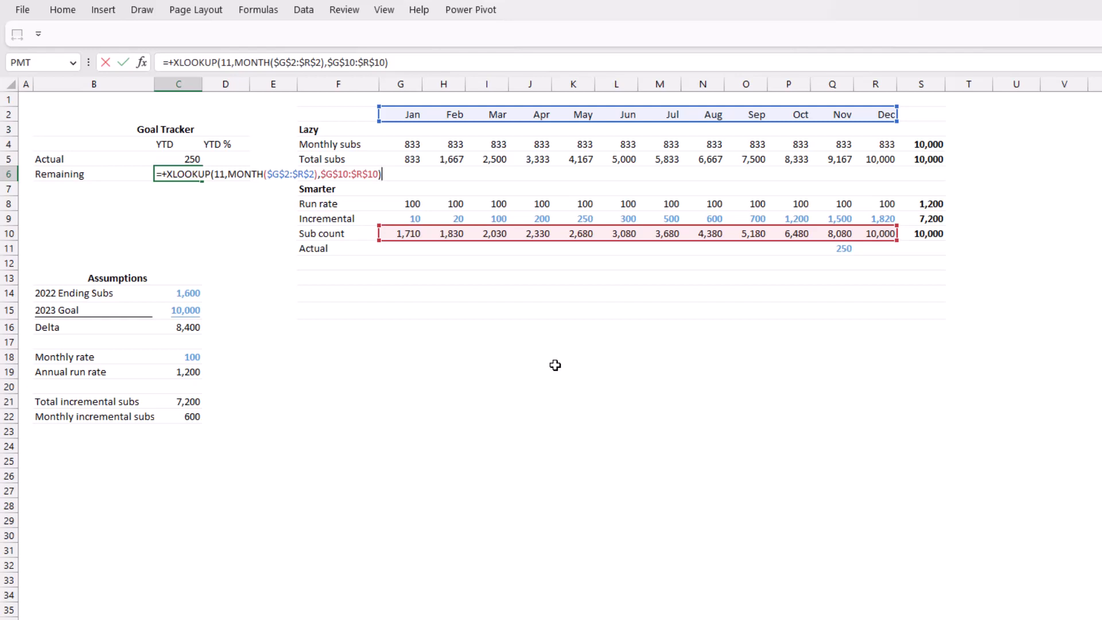
text(-)
key(Up)
key(Return)
- Calculate the Actual YTD % in D5 as C5/XLOOKUP(11,MONTH($G$2:$R$2),$G$10:$R$10), reusing the lookup copied from C6
key(Up)
key(F2)
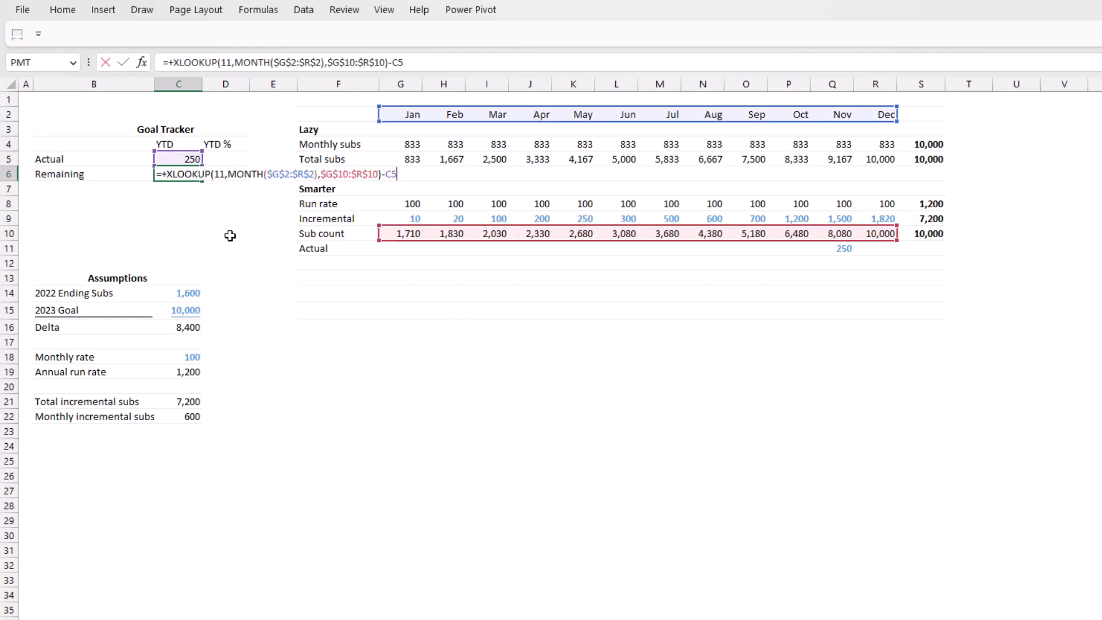
key(shift+Home)
key(ctrl+c)
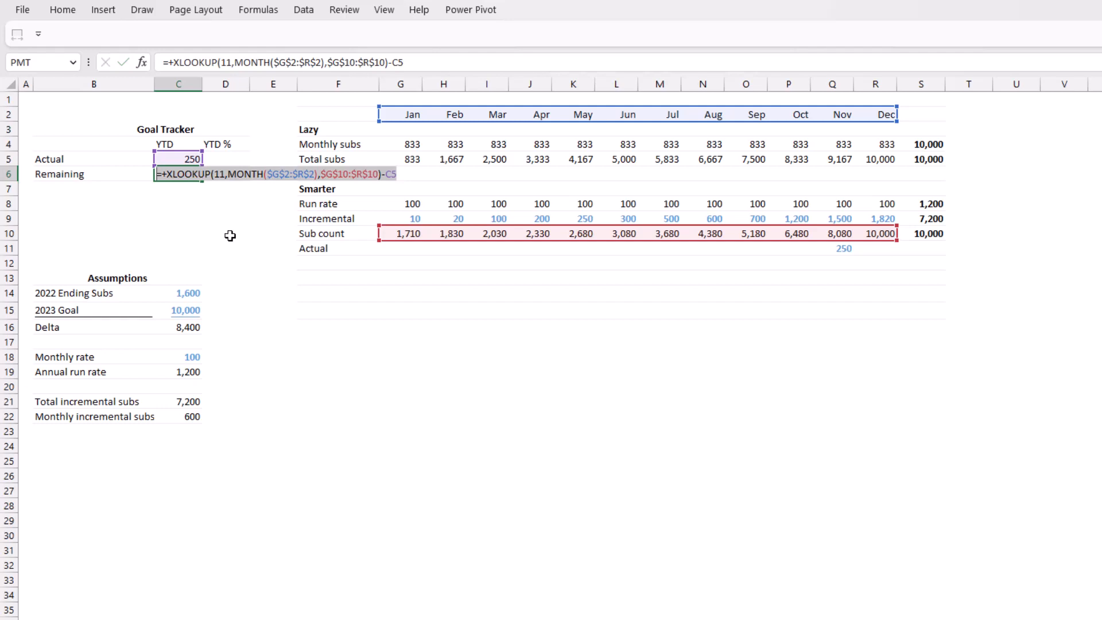
key(Tab)
key(Up)
key(F2)
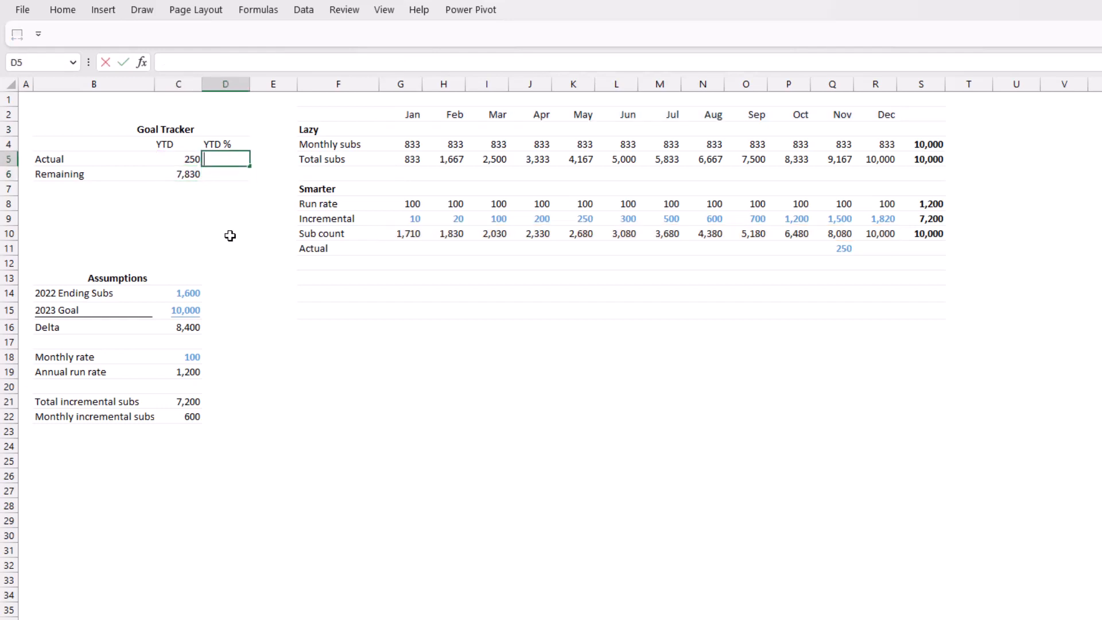
text(+)
key(Left)
text(/)
key(ctrl+v)
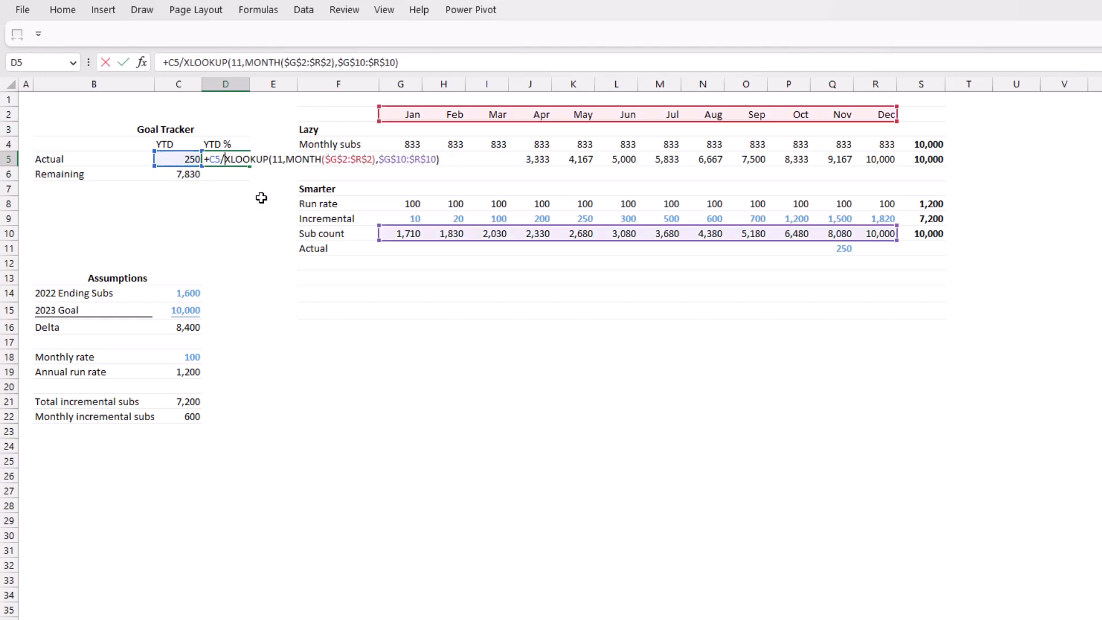
key(Return)
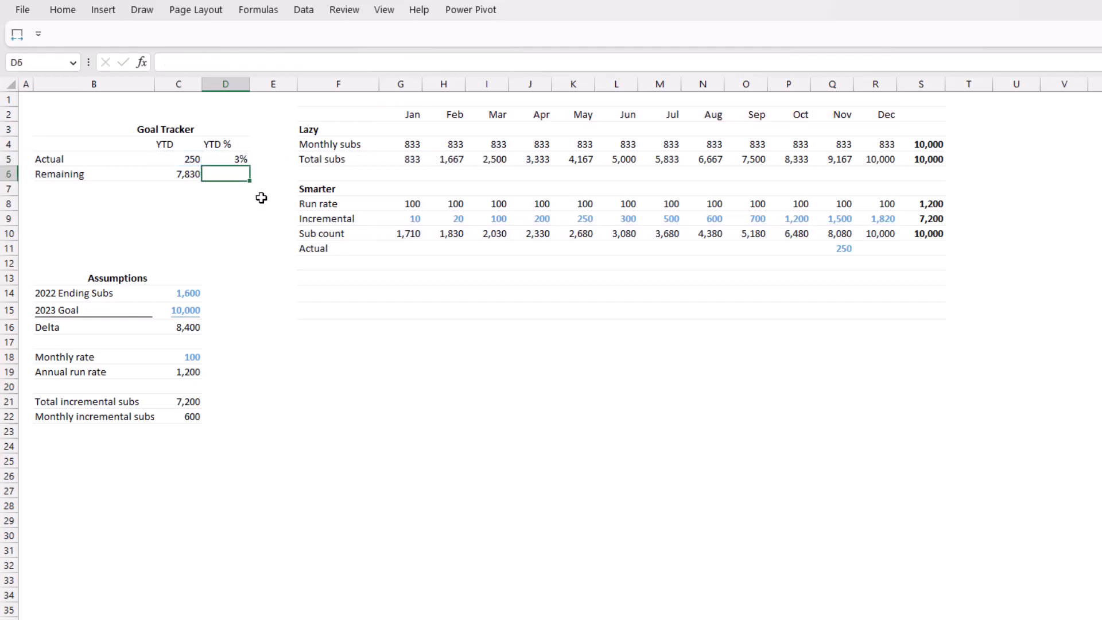
- Calculate the Remaining YTD % in D6 as 1-D5
key(Up)
key(Down)
text(+1-)
key(Up)
key(Return)
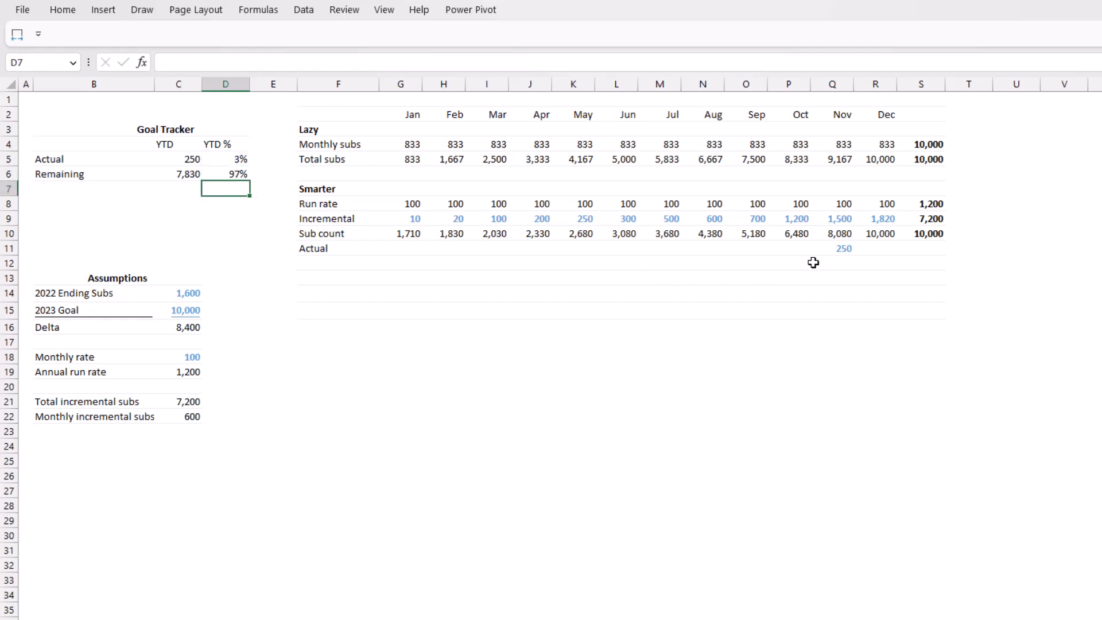
- Change the November Actual in Q11 to 4040
click(844, 249)
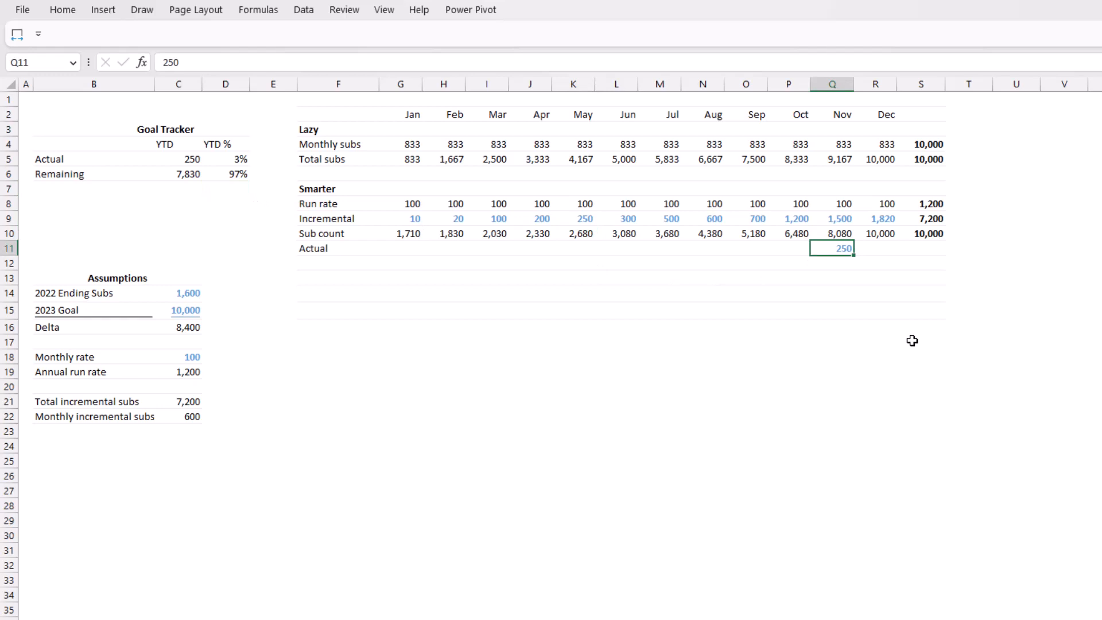
text(4040)
key(Return)
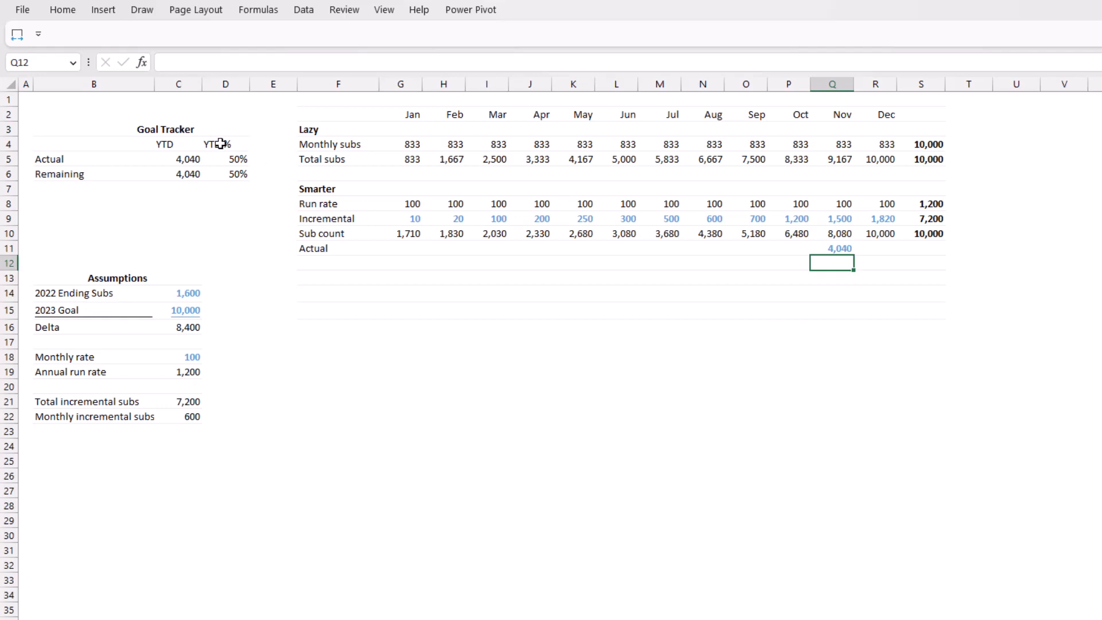
- Insert a 2-D stacked bar chart from B4:B6 and D4:D6 and switch its rows and columns to stack Actual and Remaining
drag(221, 143, 227, 174)
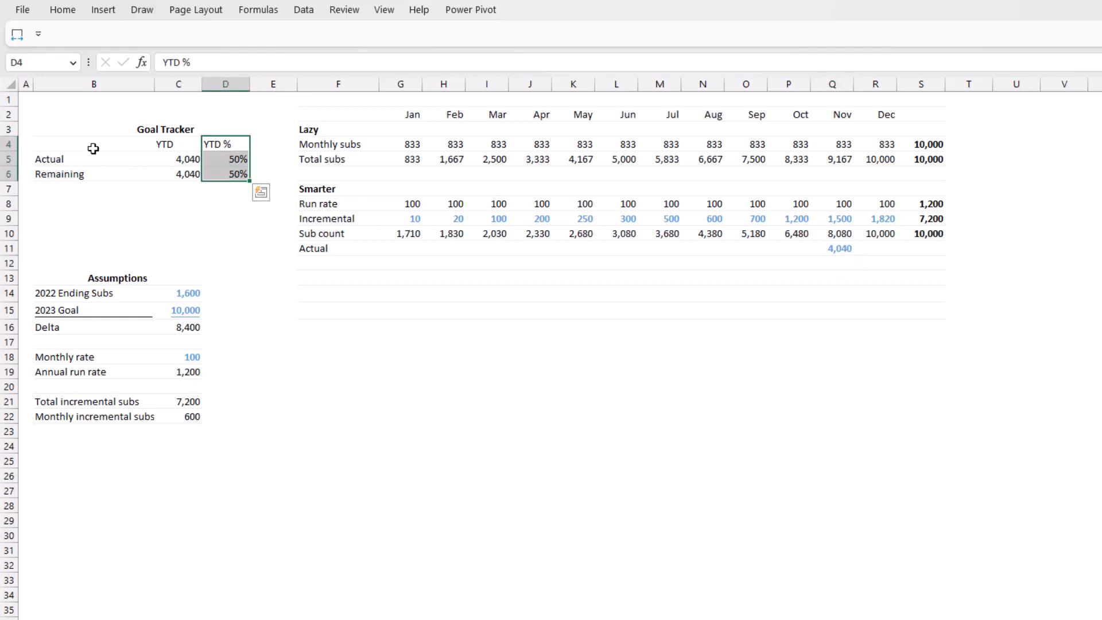
key(ctrl+q)
drag(43, 144, 48, 175)
click(103, 10)
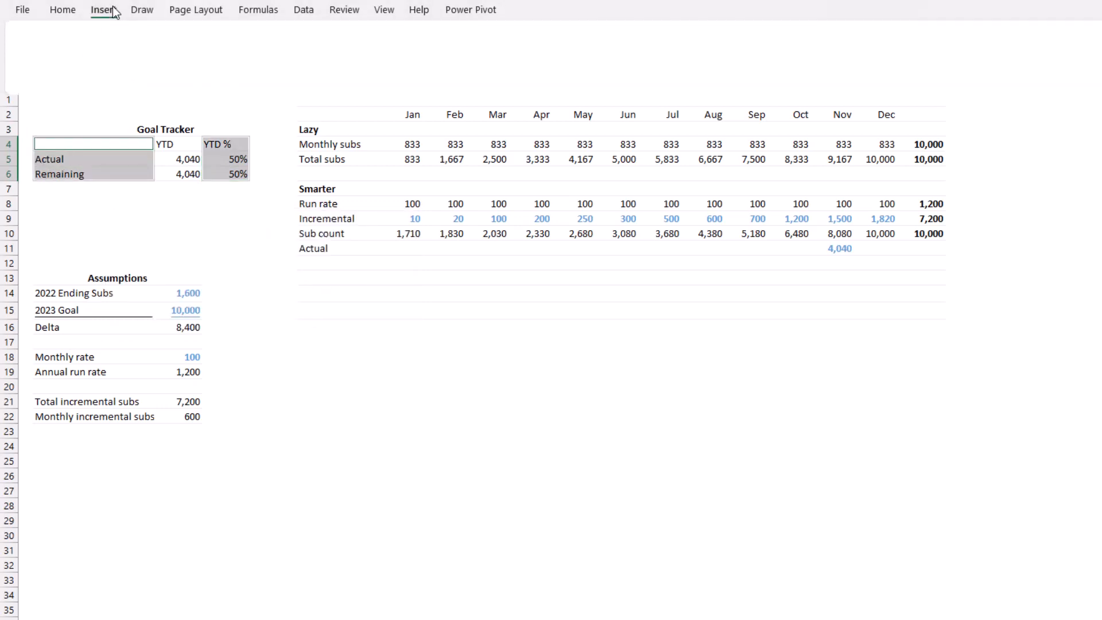
click(647, 33)
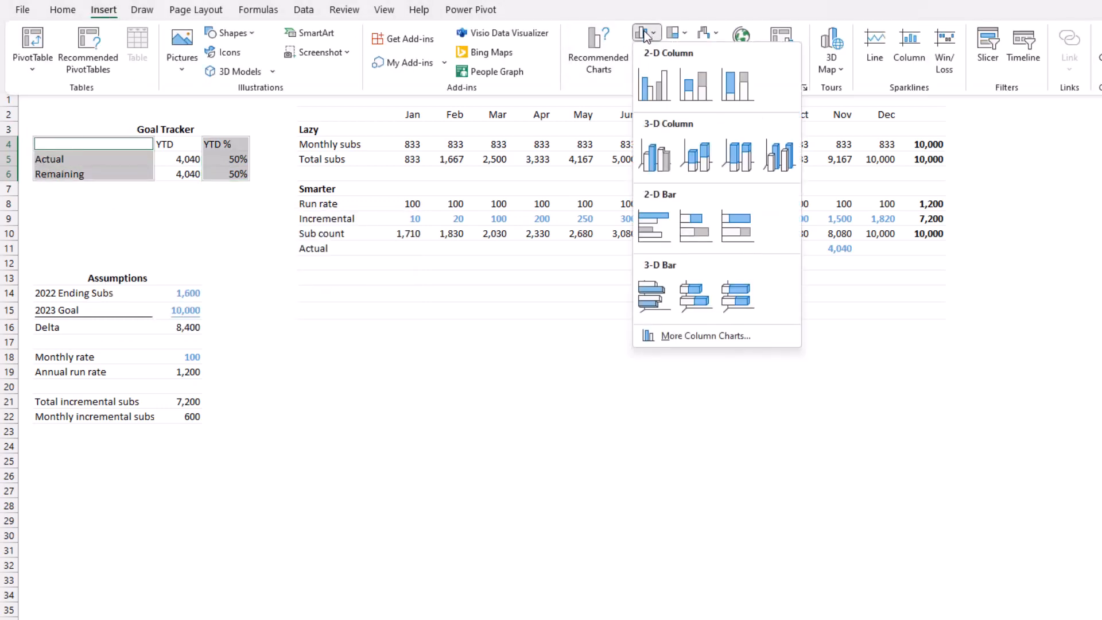
click(701, 228)
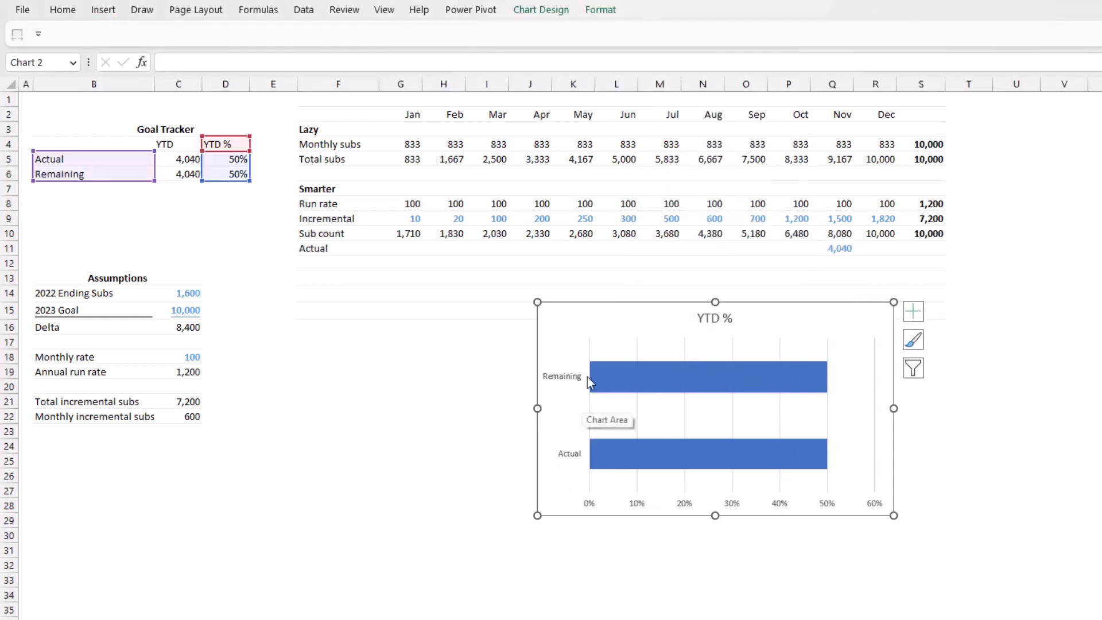
click(562, 10)
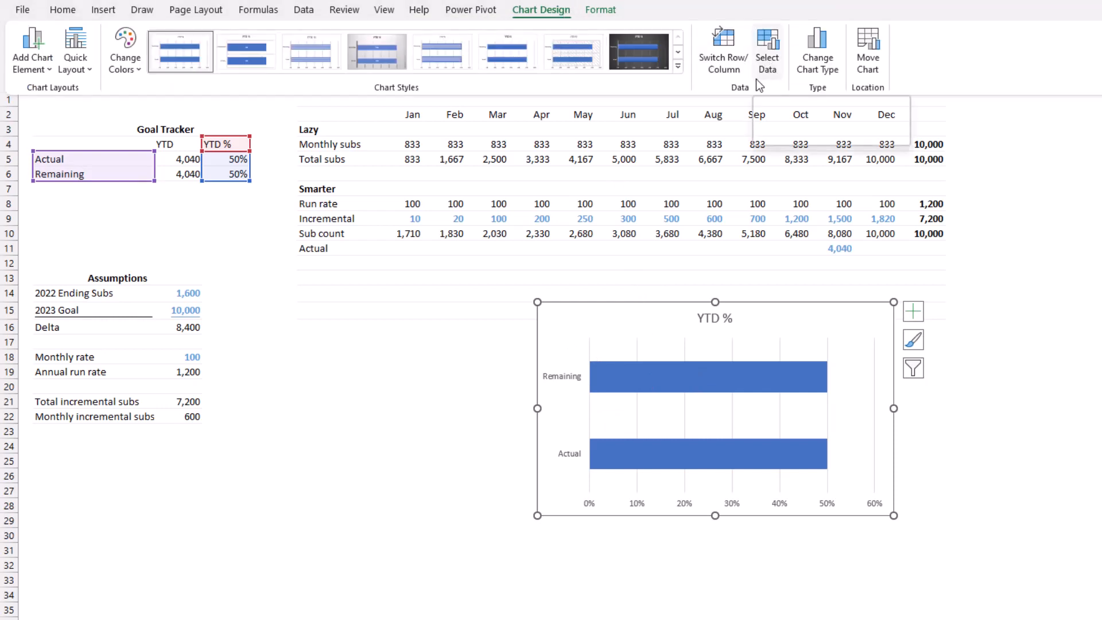
click(717, 69)
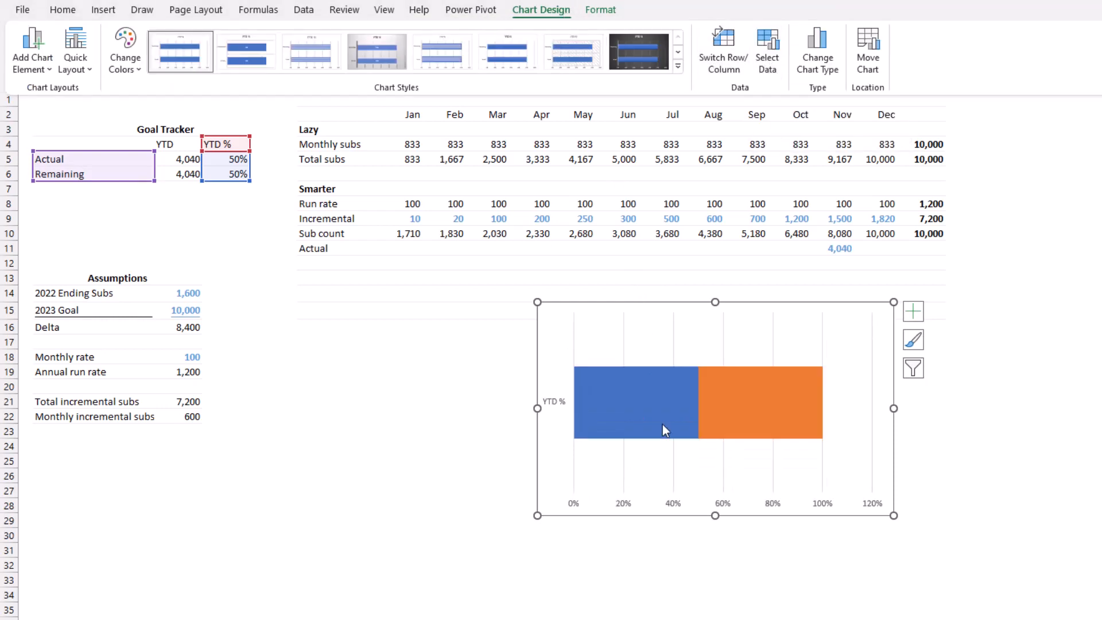
- Move the chart below the Goal Tracker table and remove its axes and gridlines
click(676, 304)
drag(648, 316, 176, 207)
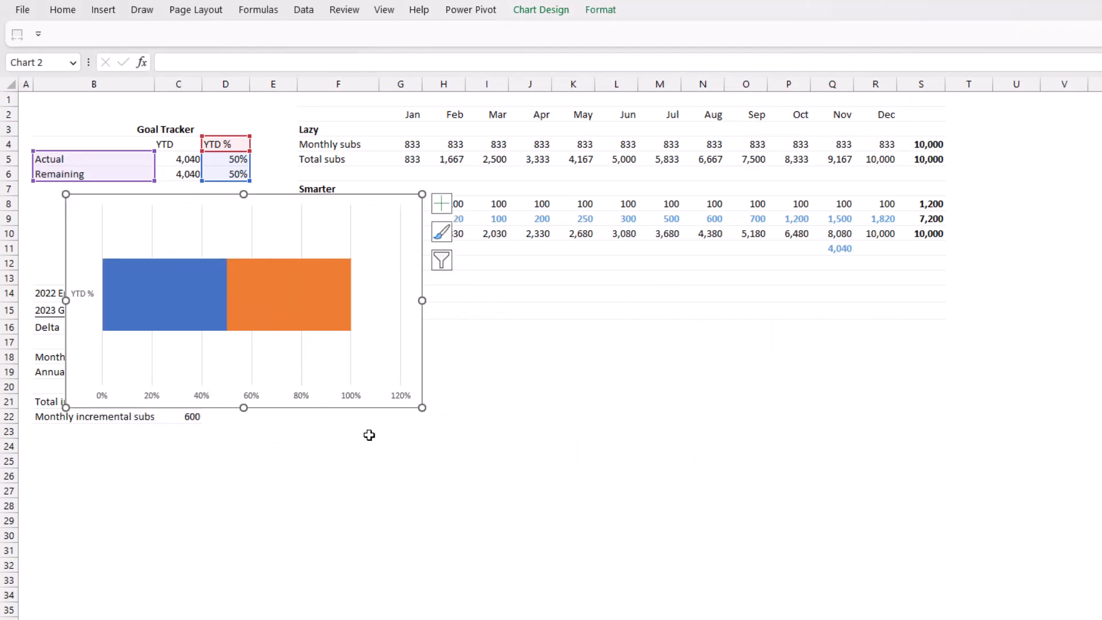
click(441, 203)
click(478, 223)
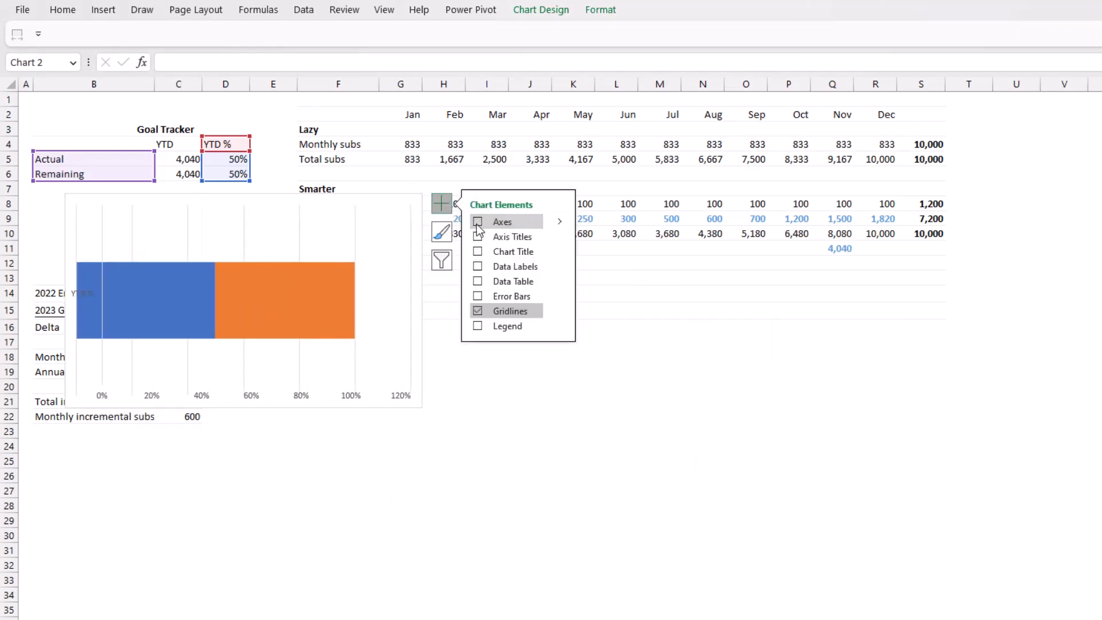
click(477, 311)
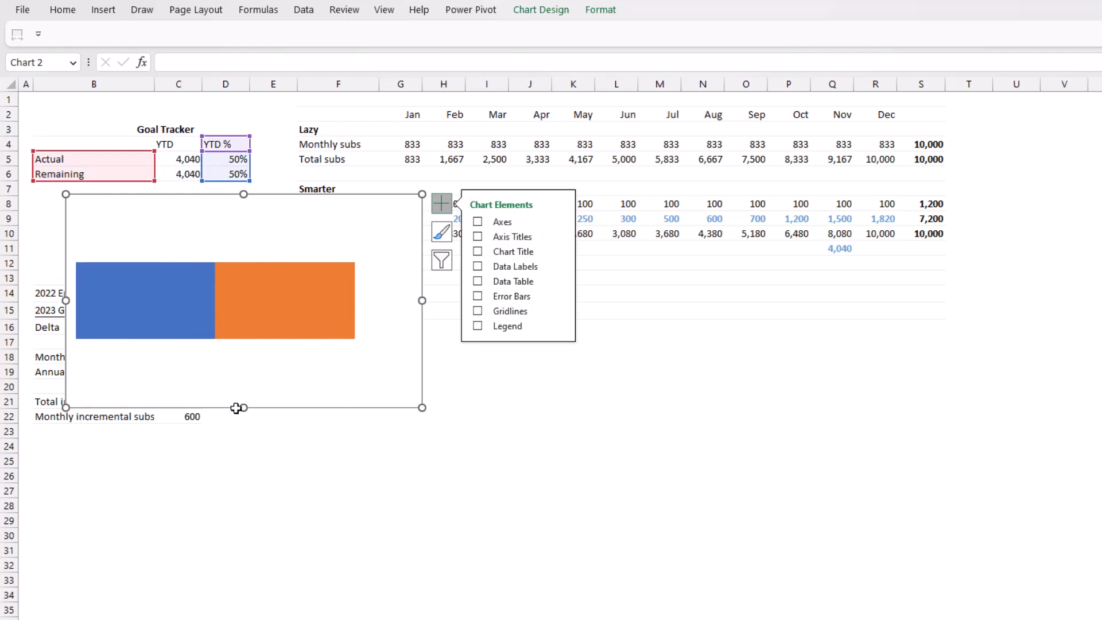
- Shrink the chart and align it under the Goal Tracker across columns B to D, rows 7 to 12
drag(244, 408, 241, 268)
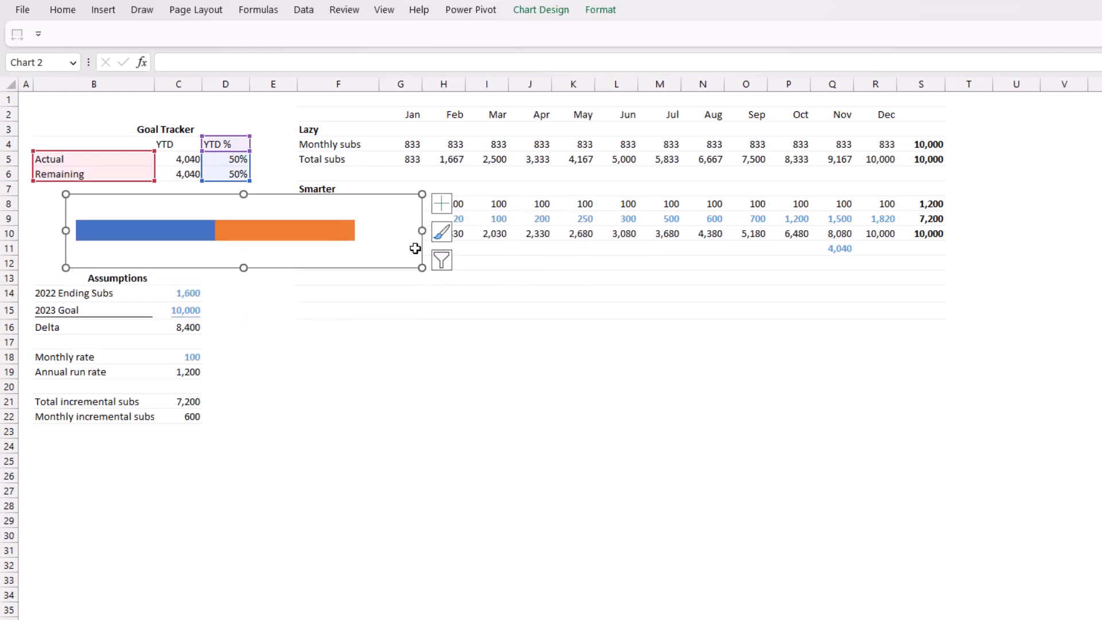
drag(422, 231, 293, 223)
drag(253, 194, 220, 190)
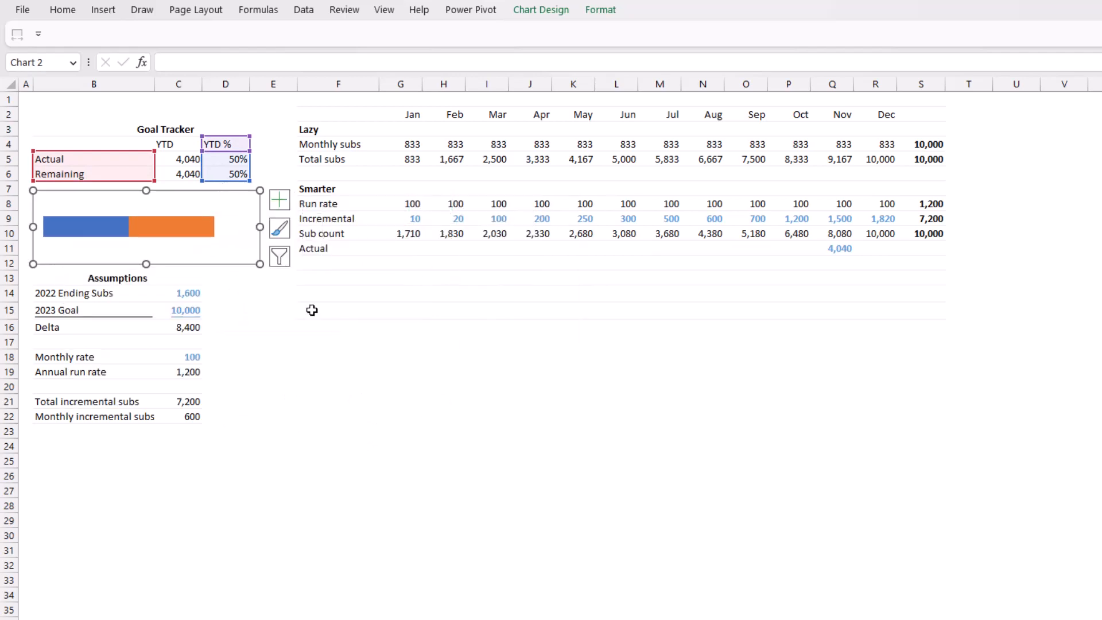
- Add data labels to the blue Actual series in the Goal Tracker chart and make the label text white
click(80, 232)
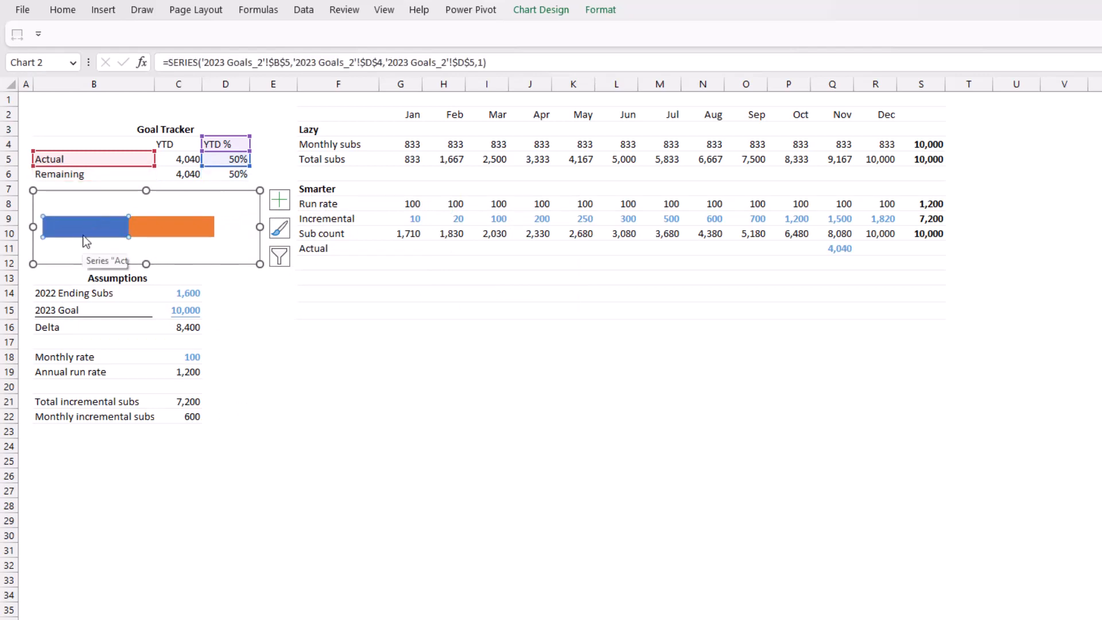
click(281, 204)
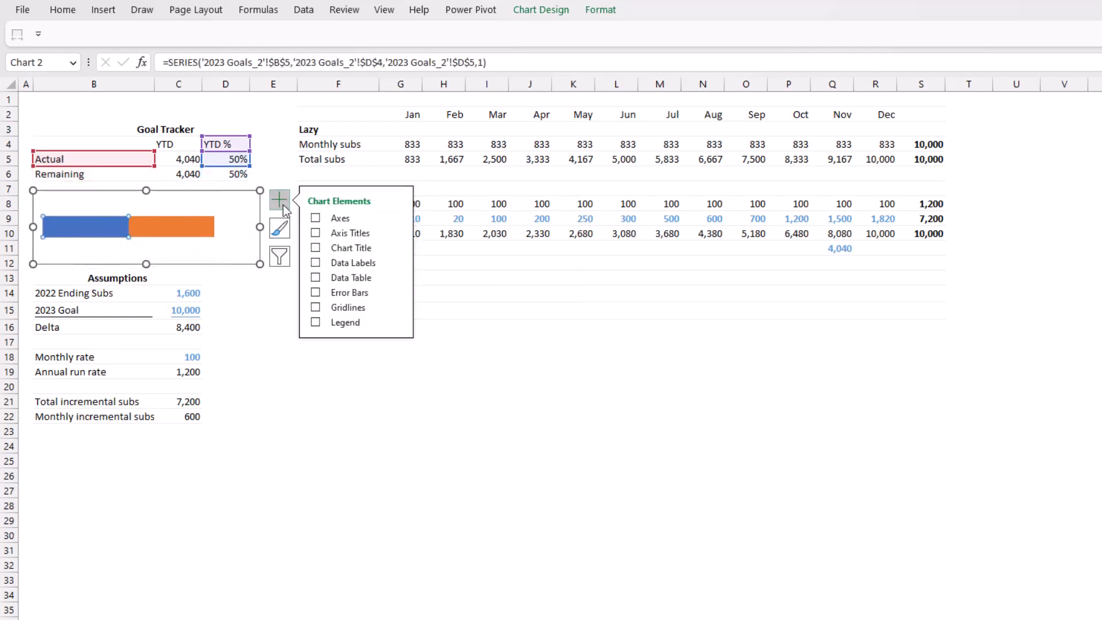
click(315, 262)
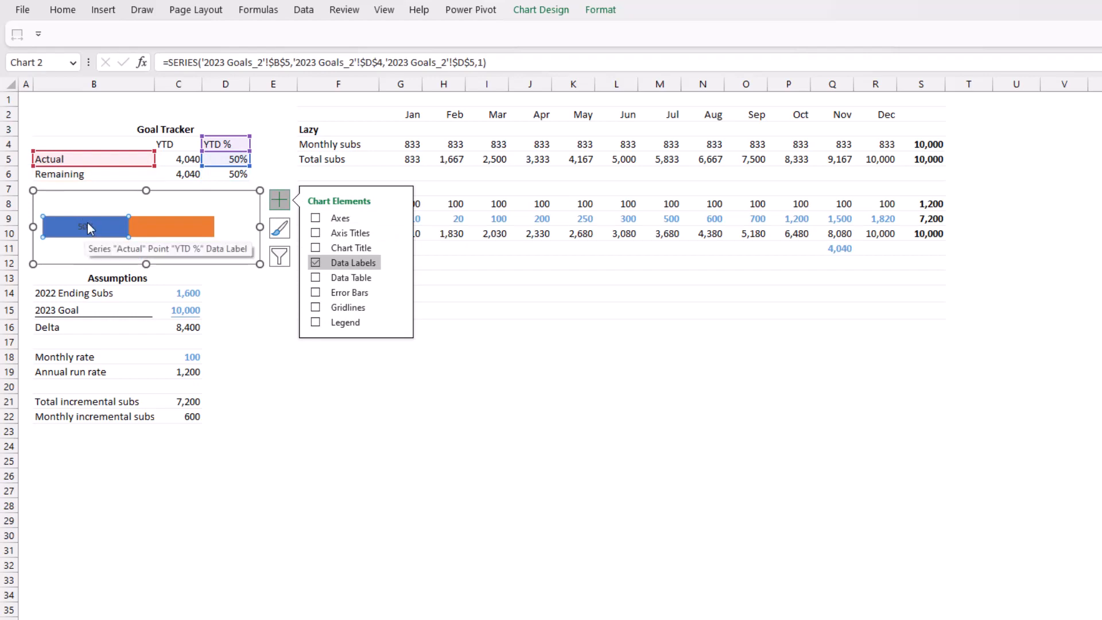
click(397, 264)
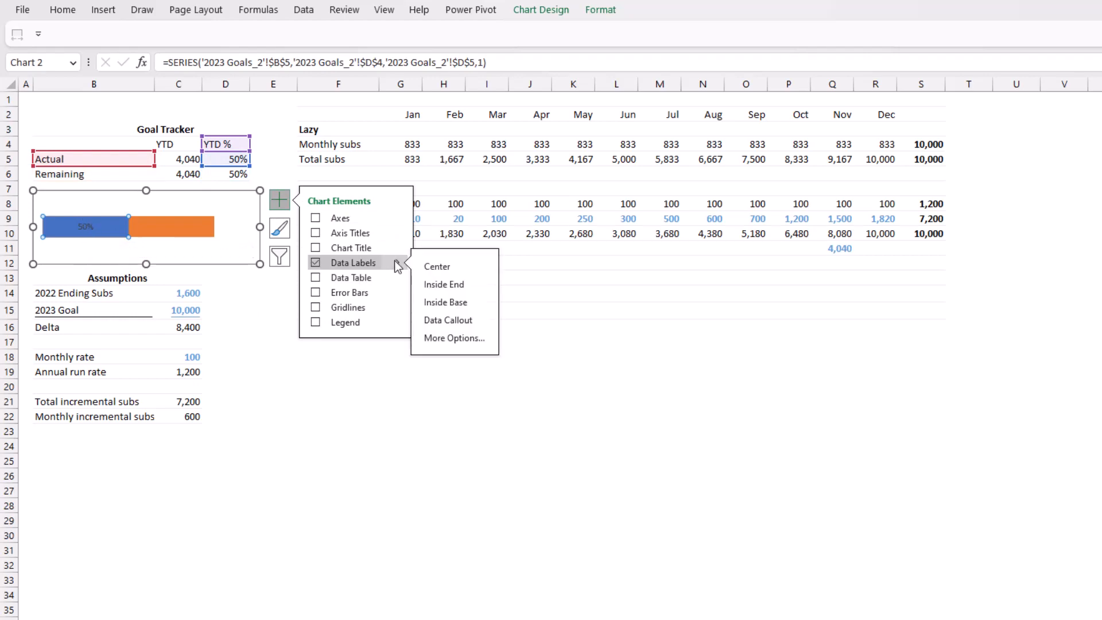
click(466, 338)
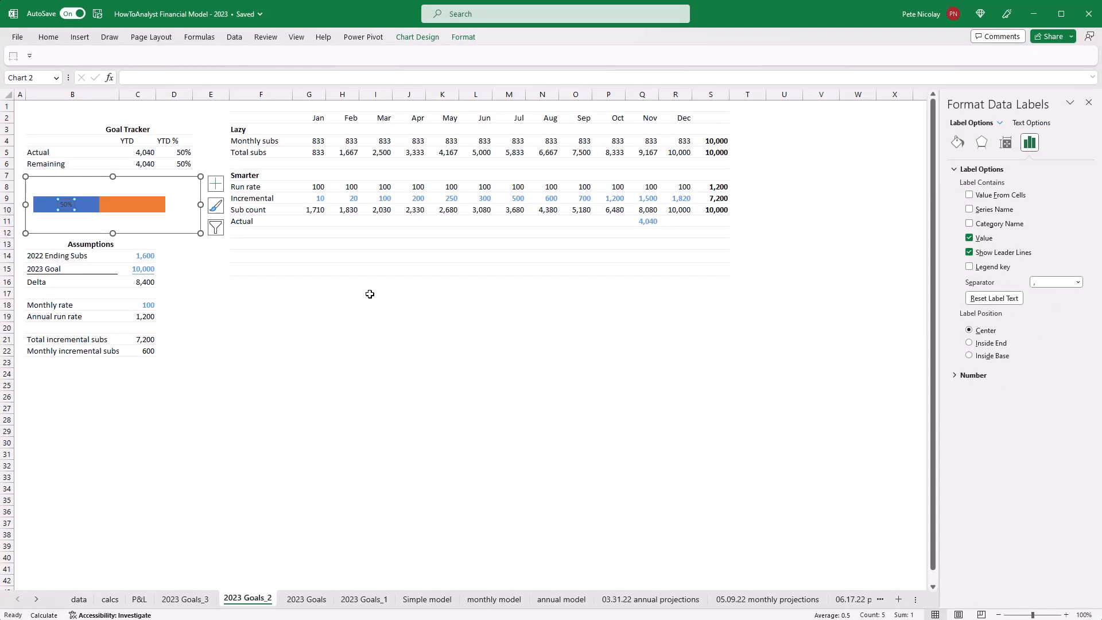
click(1031, 123)
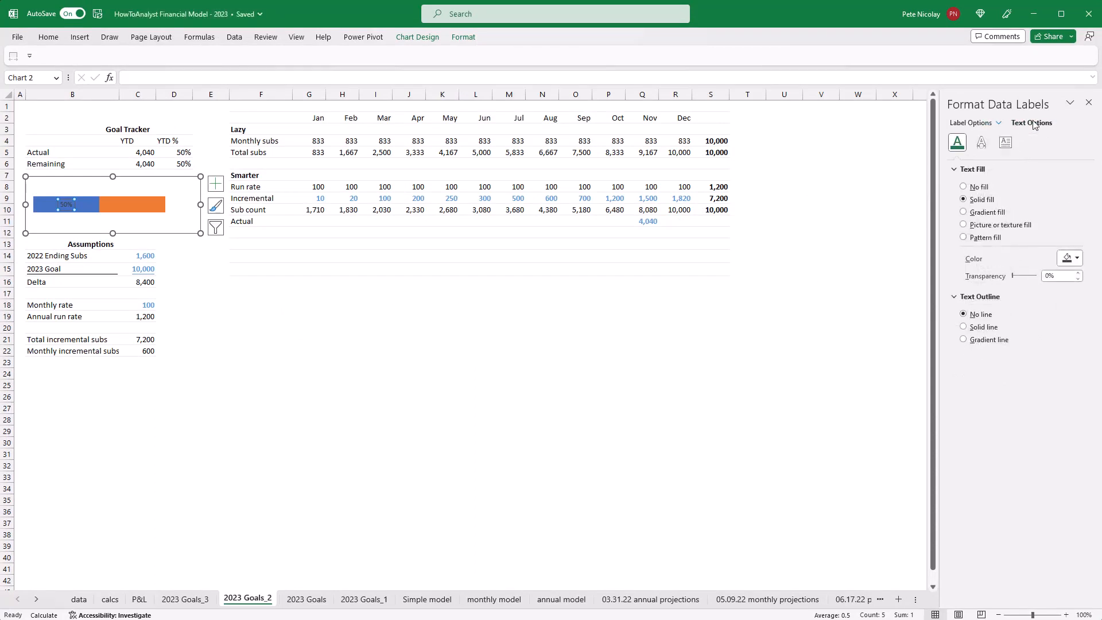
click(1071, 258)
click(1062, 295)
- Set the gap width of the Actual series to 50% to thicken the stacked bar
right_click(145, 217)
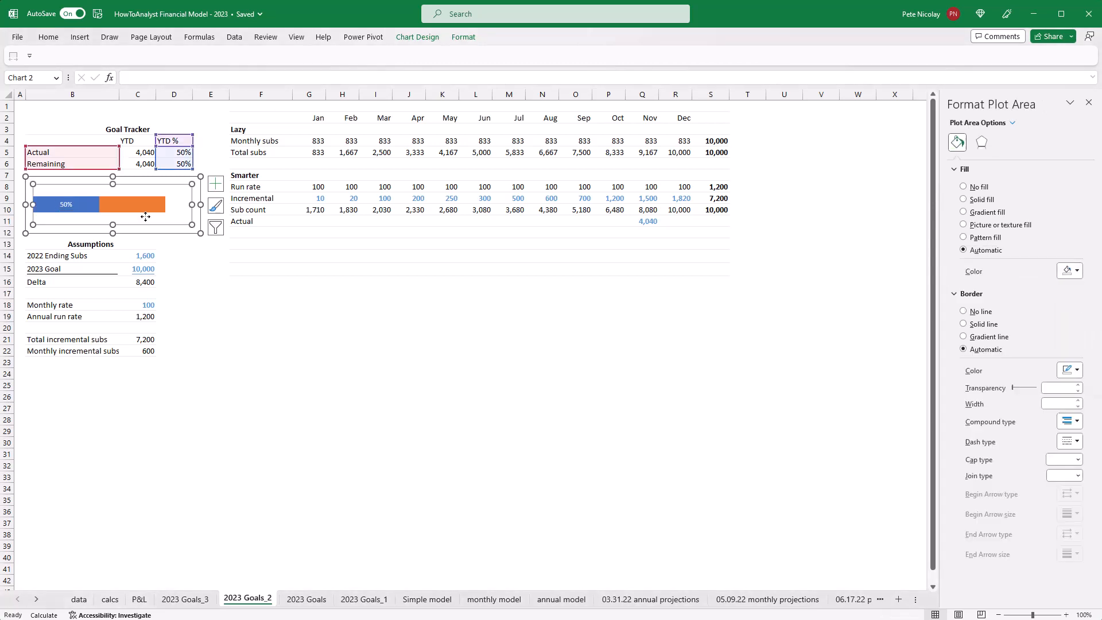
click(95, 210)
right_click(95, 213)
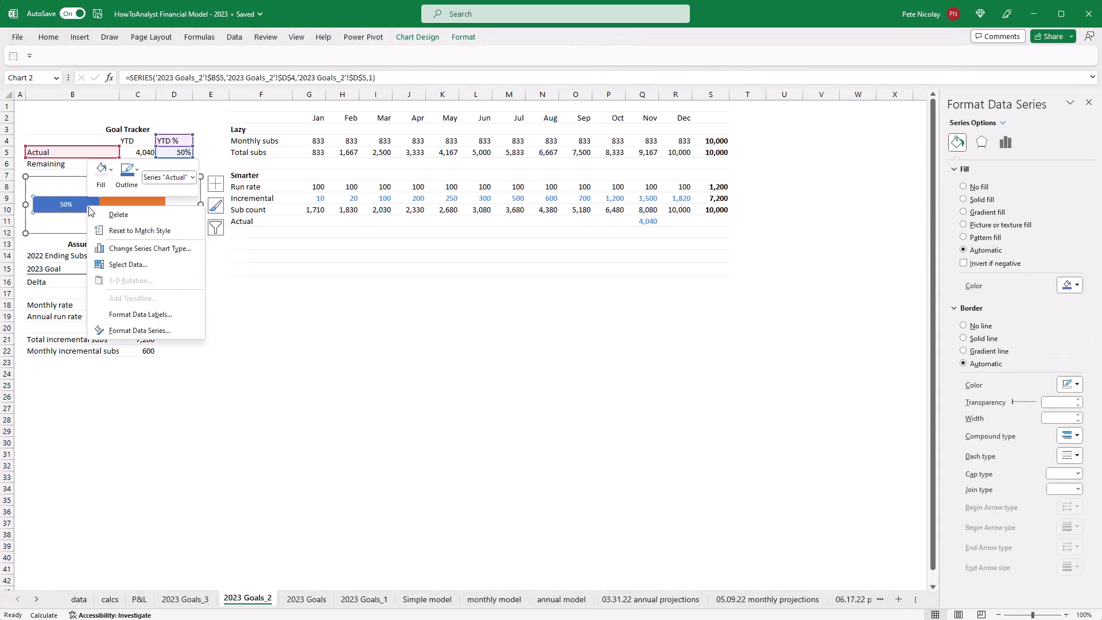
click(139, 330)
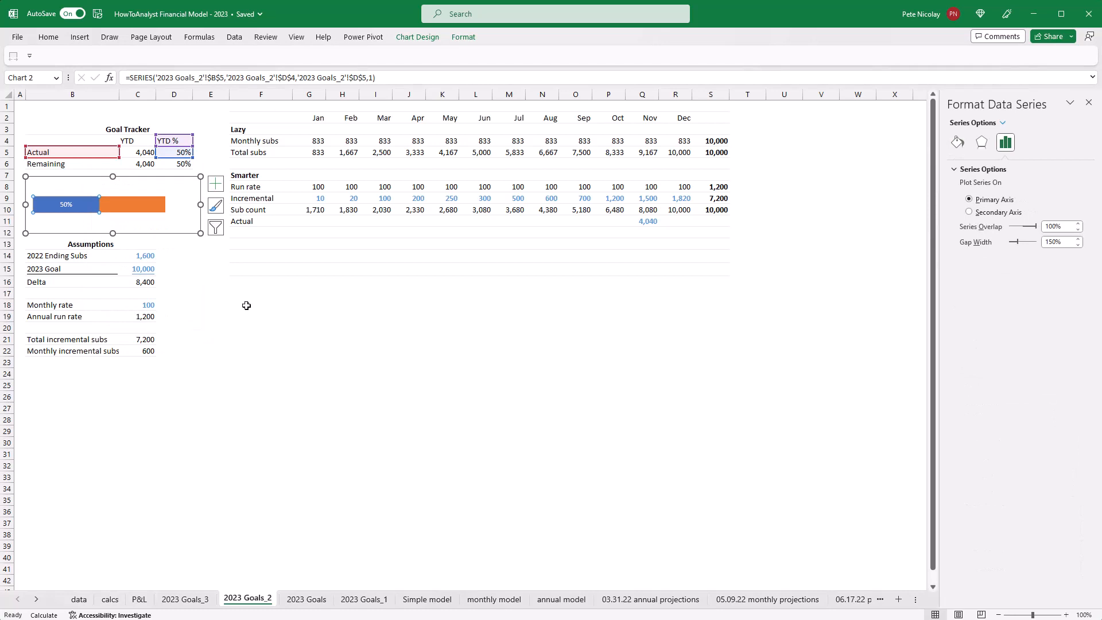
click(1047, 243)
key(Return)
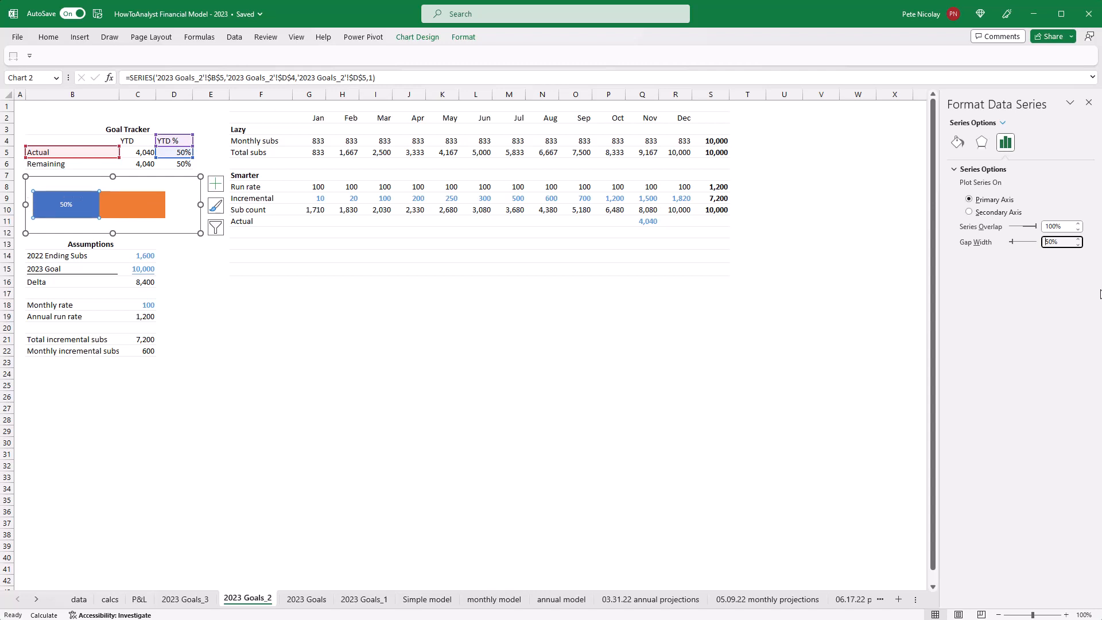
- Recolor the orange Remaining segment of the stacked bar with a light blue theme fill
click(178, 253)
click(129, 209)
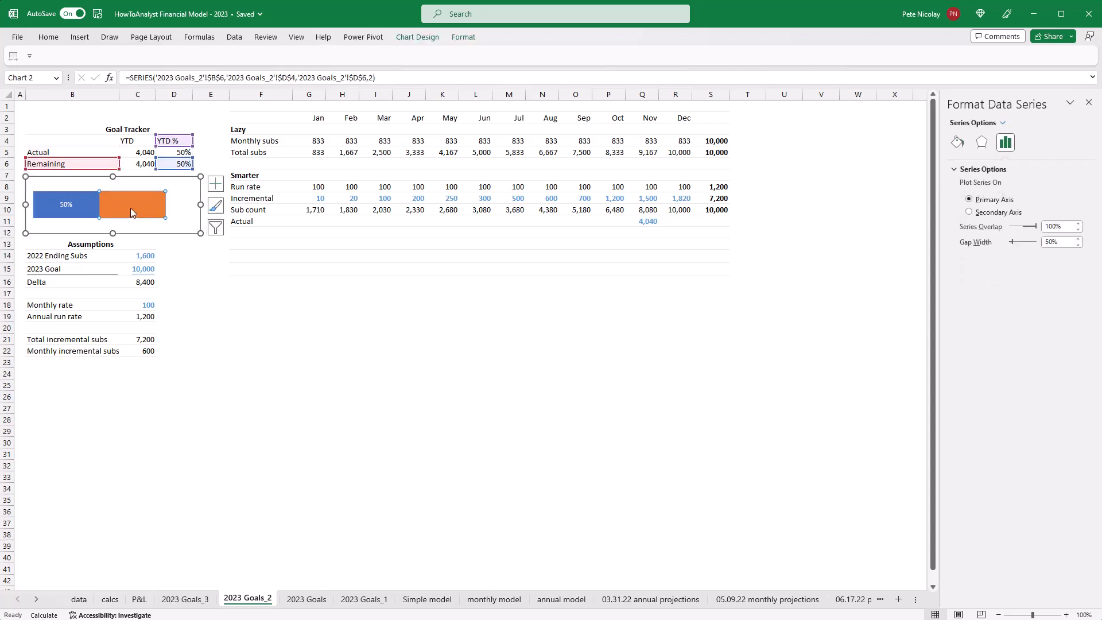
click(121, 202)
right_click(122, 206)
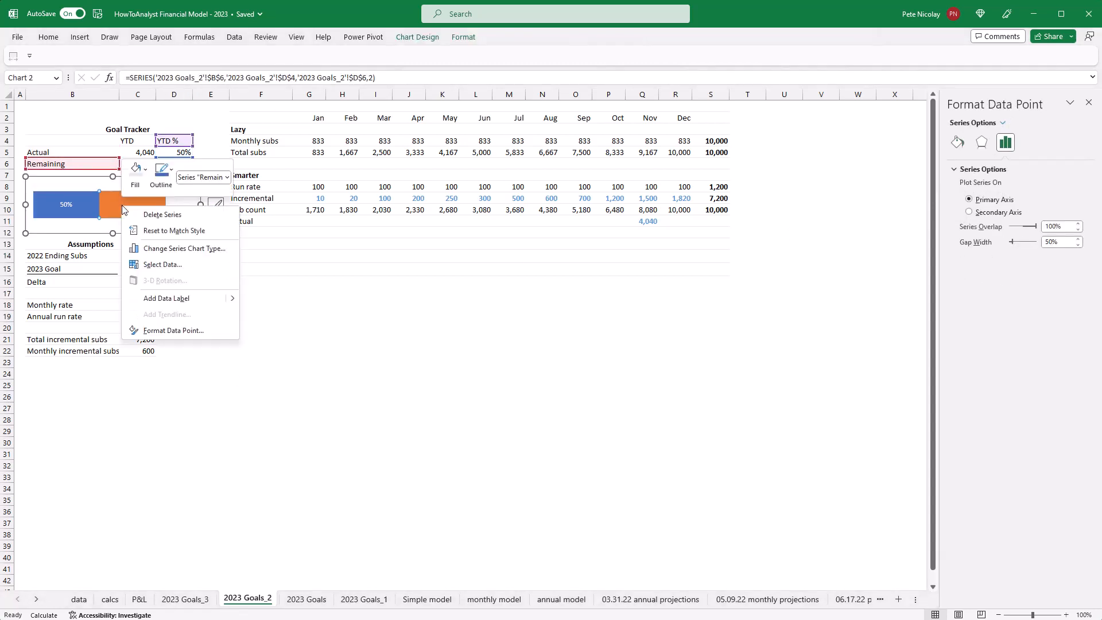
click(142, 183)
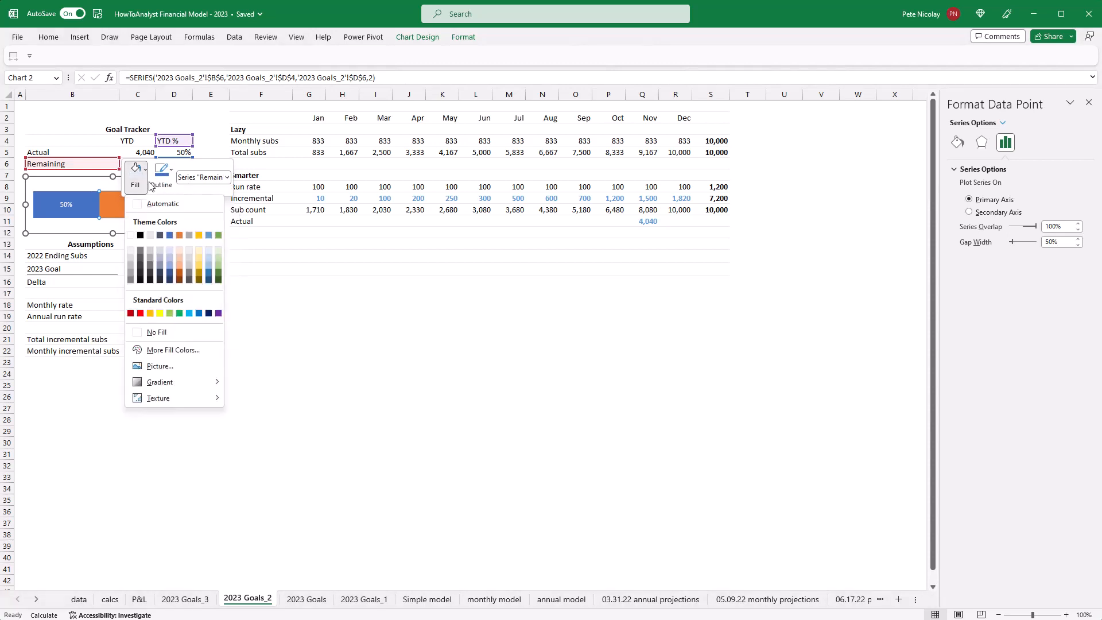
click(209, 250)
click(330, 362)
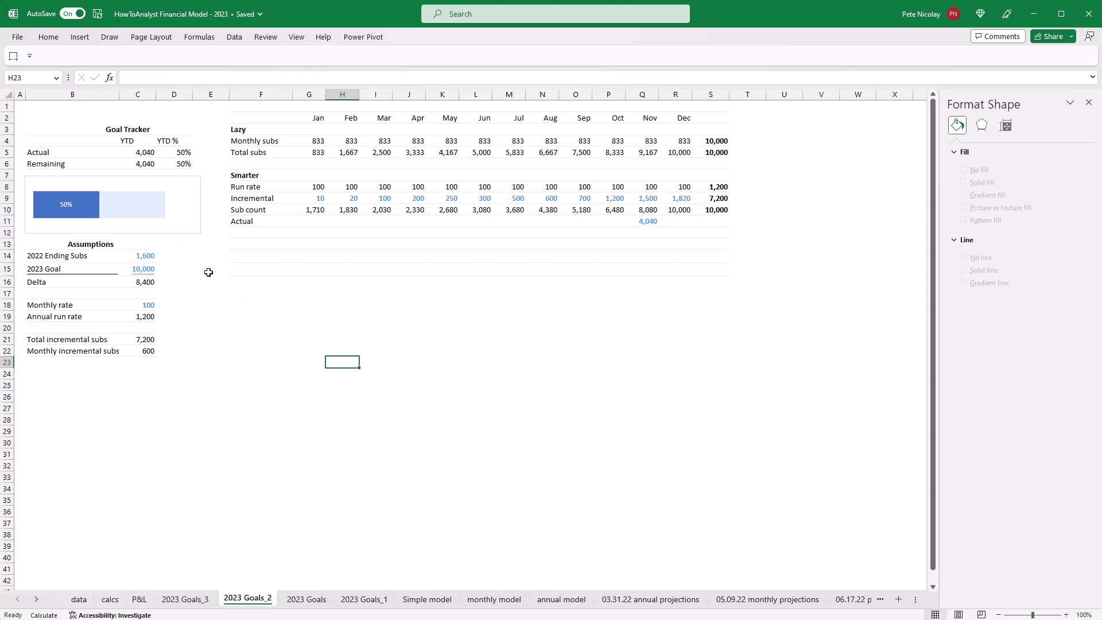
- Remove the outline from the Goal Tracker chart area
right_click(183, 235)
click(182, 233)
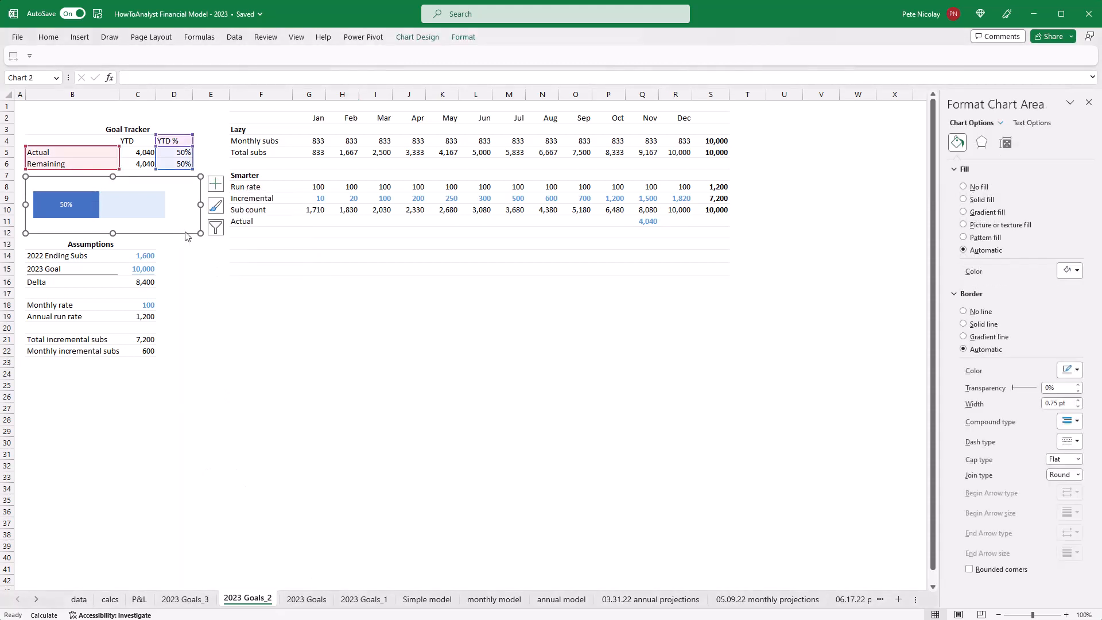
right_click(182, 233)
click(224, 202)
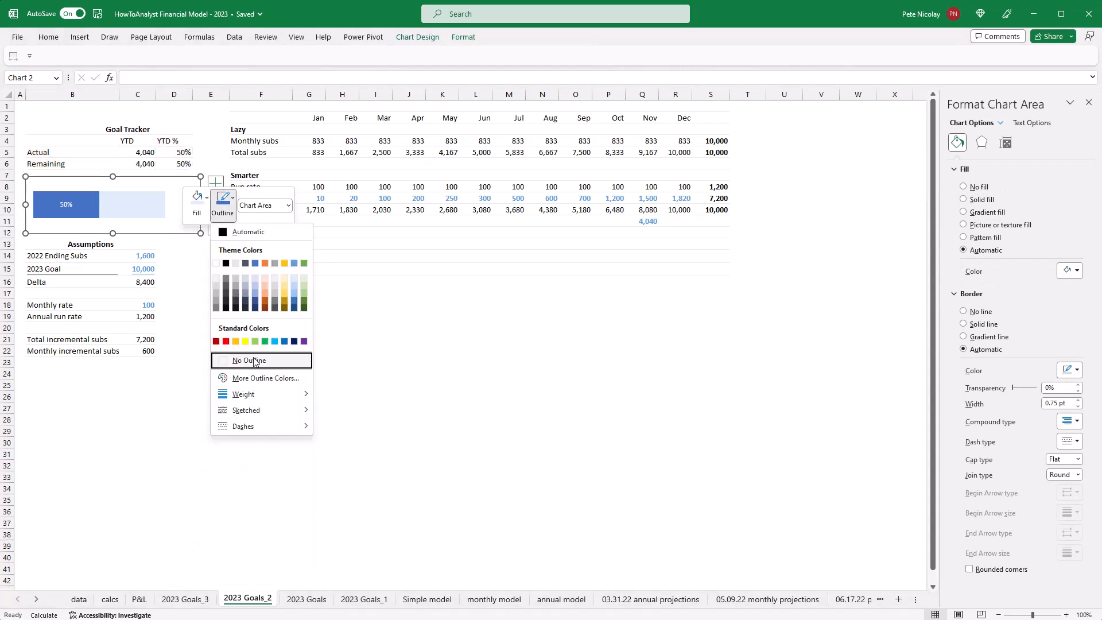
click(236, 360)
key(Escape)
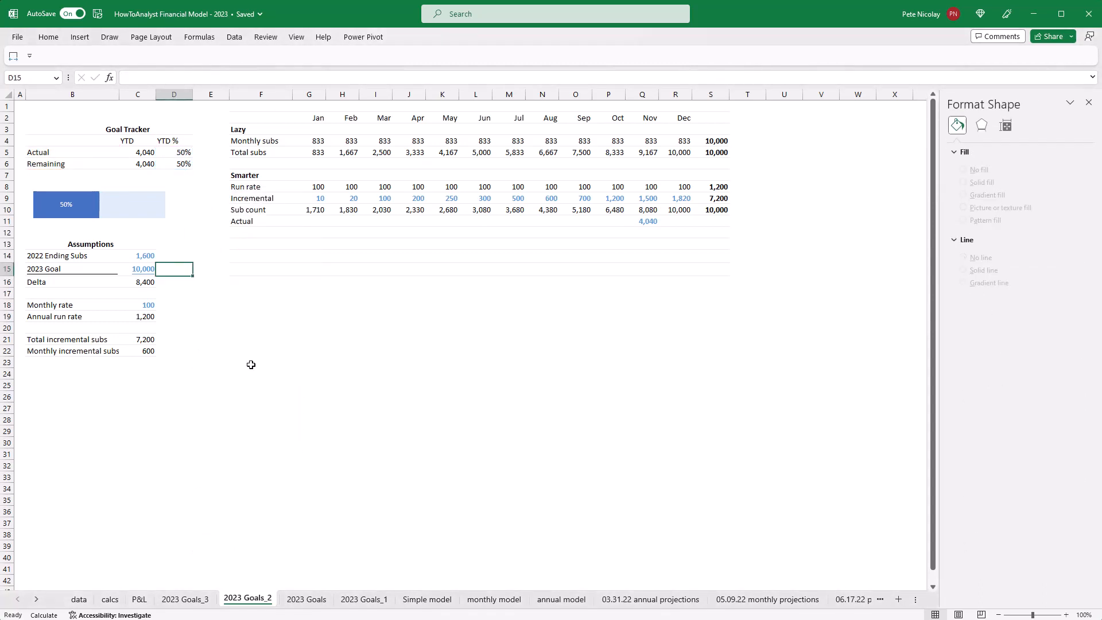